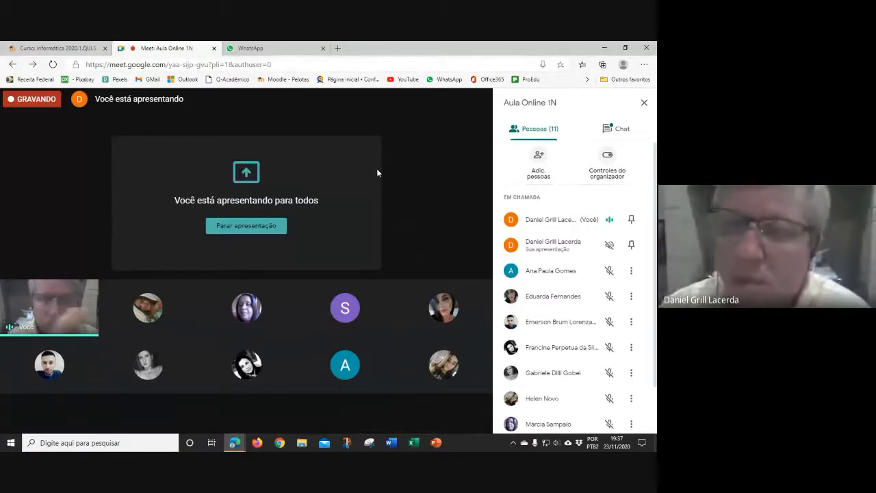
# Step: Switch to Word and create a new blank document
pyautogui.moveTo(429, 166)
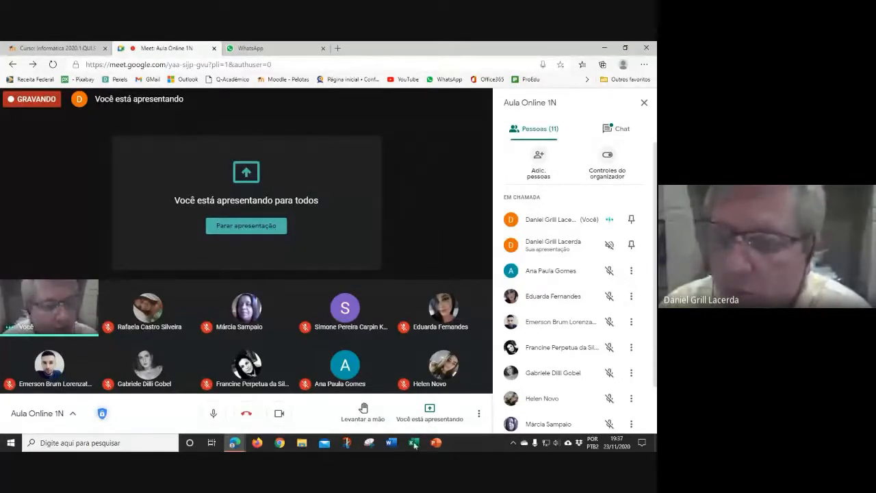
pyautogui.click(392, 444)
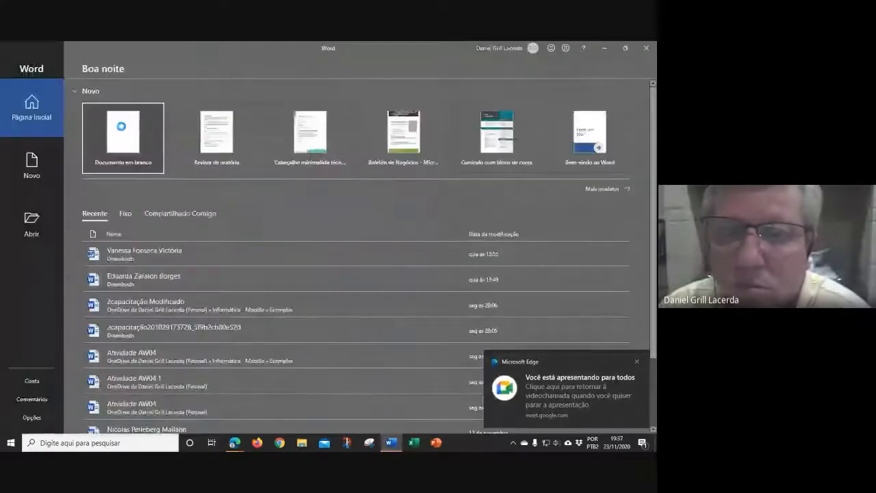
pyautogui.click(163, 168)
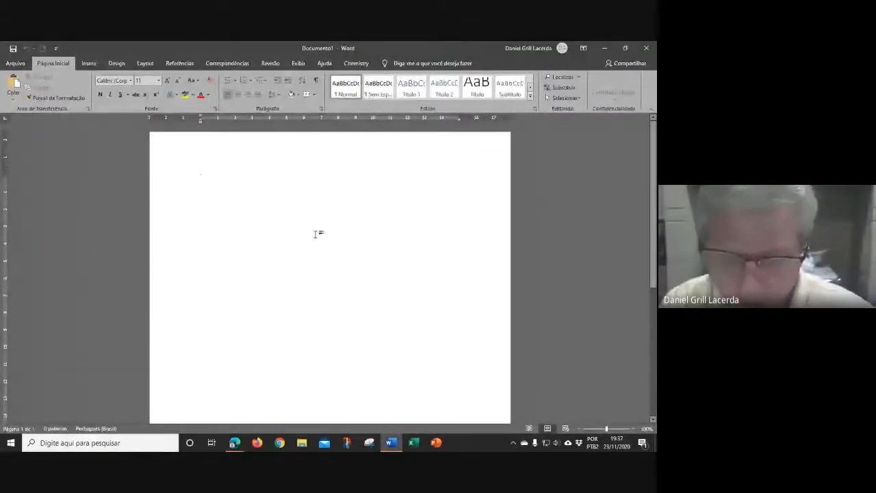
# Step: Write the sample-text formula =rand(5,5) on the first line of the document without running it
pyautogui.write('=rand(5')
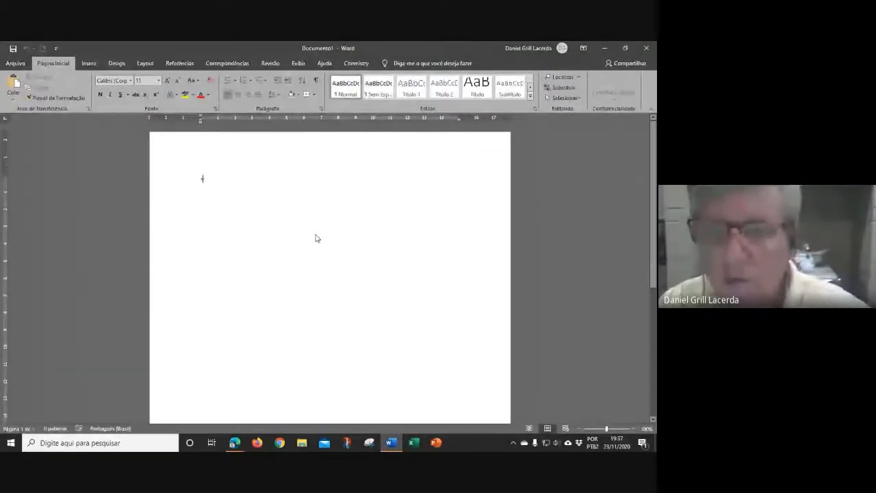
pyautogui.write(',5)')
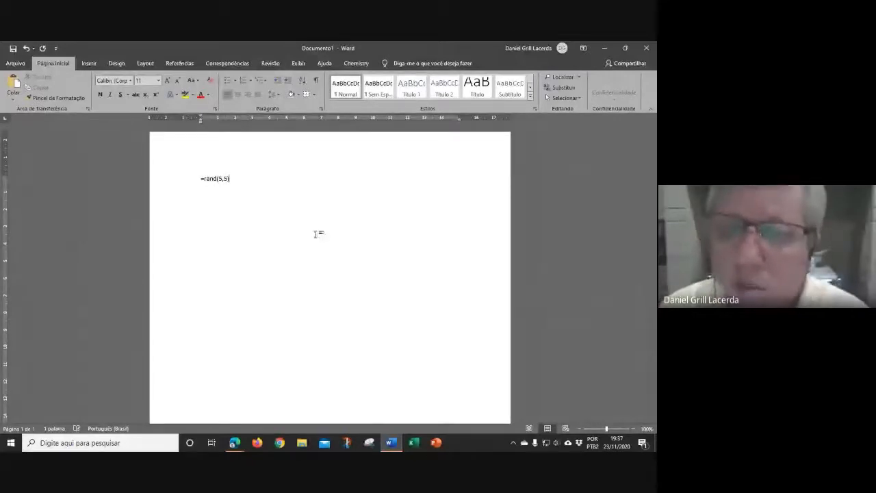
pyautogui.rightClick(315, 237)
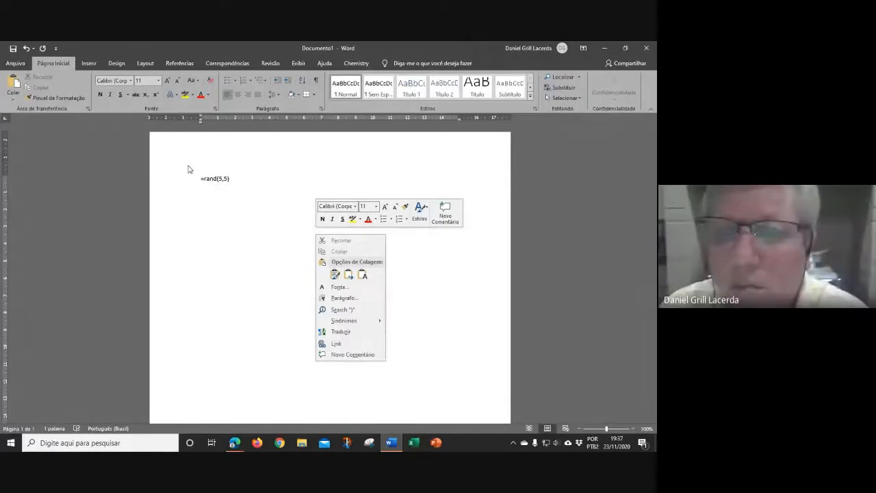
pyautogui.click(257, 189)
# Step: Enlarge the =rand(5,5) line to a font size of 90
pyautogui.moveTo(243, 172); pyautogui.dragTo(182, 170)
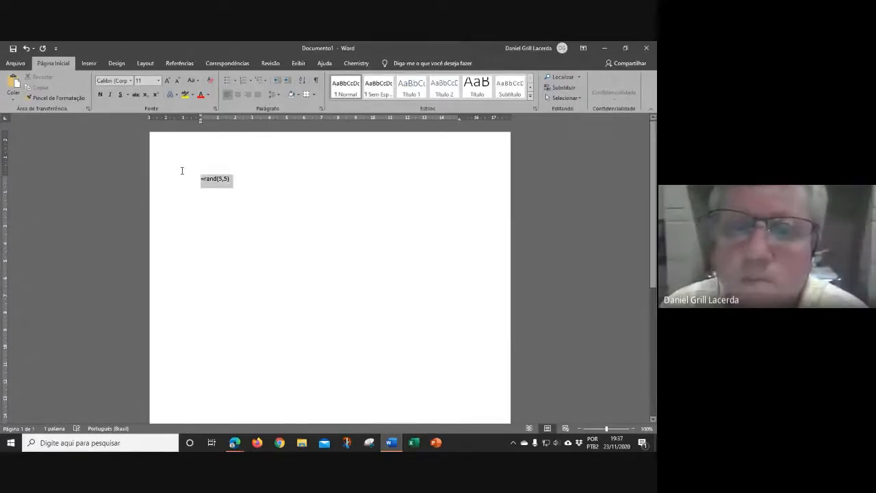
pyautogui.click(167, 80)
pyautogui.click(168, 80)
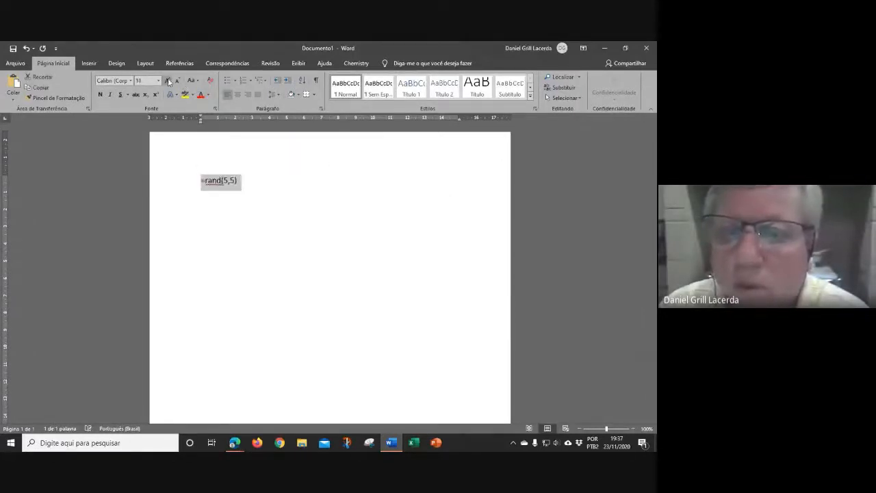
pyautogui.click(168, 80)
pyautogui.click(168, 80)
pyautogui.click(168, 80)
pyautogui.click(168, 80)
pyautogui.click(168, 80)
pyautogui.click(168, 80)
pyautogui.click(168, 80)
pyautogui.click(168, 80)
pyautogui.click(168, 80)
pyautogui.click(167, 80)
pyautogui.click(167, 80)
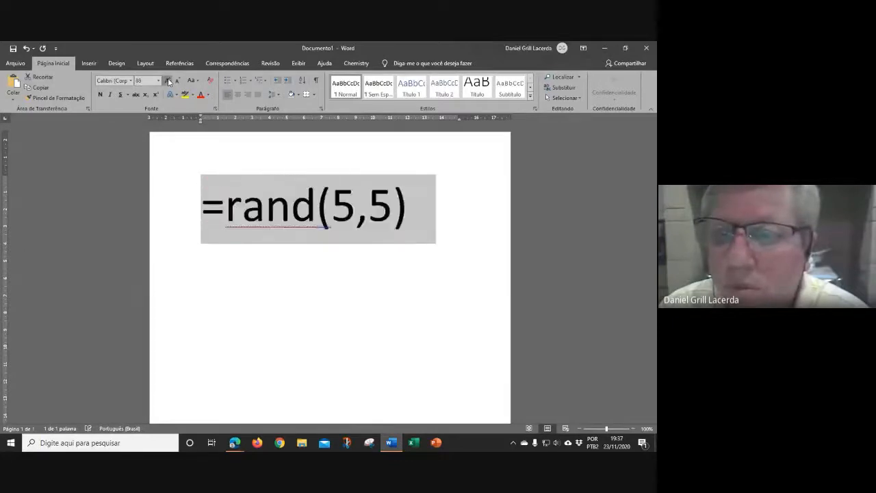
pyautogui.click(168, 81)
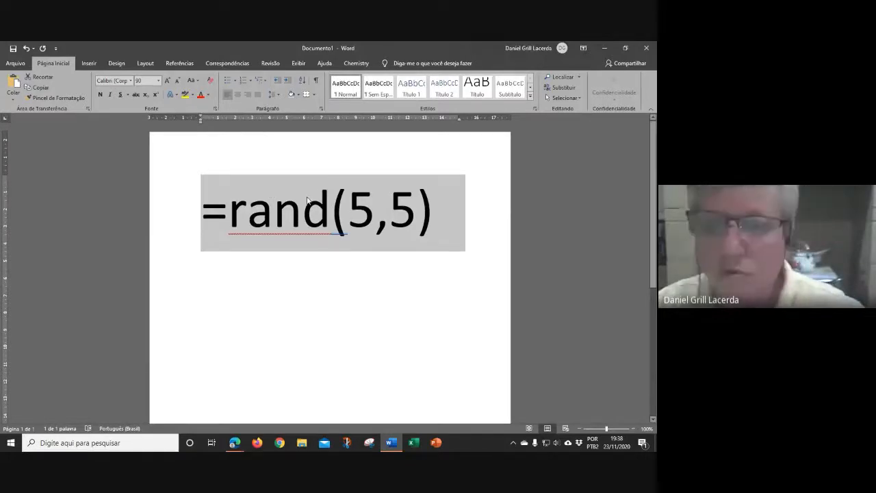
# Step: Undo the font enlargement and the writing of the formula until the document is empty
pyautogui.press('ctrl+shift+less')
pyautogui.press('ctrl+shift+less')
pyautogui.press('ctrl+shift+less')
pyautogui.press('ctrl+shift+less')
pyautogui.press('ctrl+shift+less')
pyautogui.press('ctrl+shift+less')
pyautogui.press('ctrl+shift+less')
pyautogui.press('ctrl+shift+less')
pyautogui.press('ctrl+shift+less')
pyautogui.press('ctrl+shift+less')
pyautogui.press('ctrl+shift+less')
pyautogui.press('ctrl+shift+less')
pyautogui.press('ctrl+shift+less')
pyautogui.press('ctrl+shift+less')
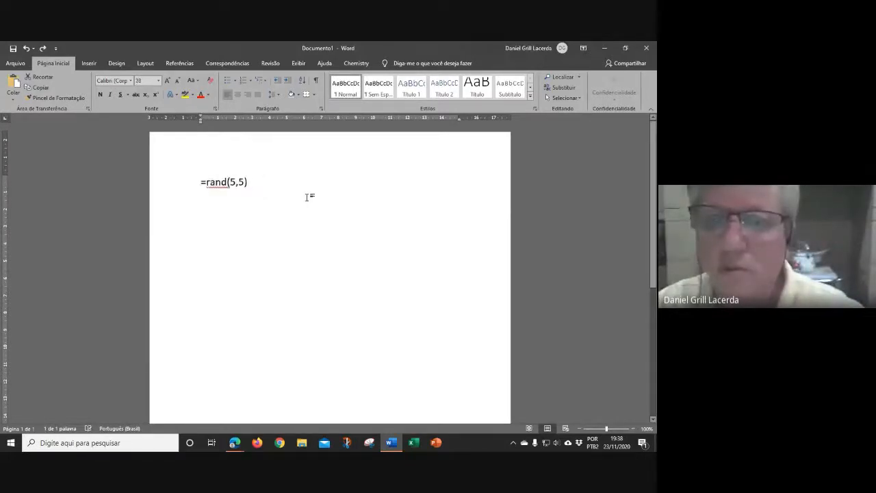
pyautogui.press('Delete')
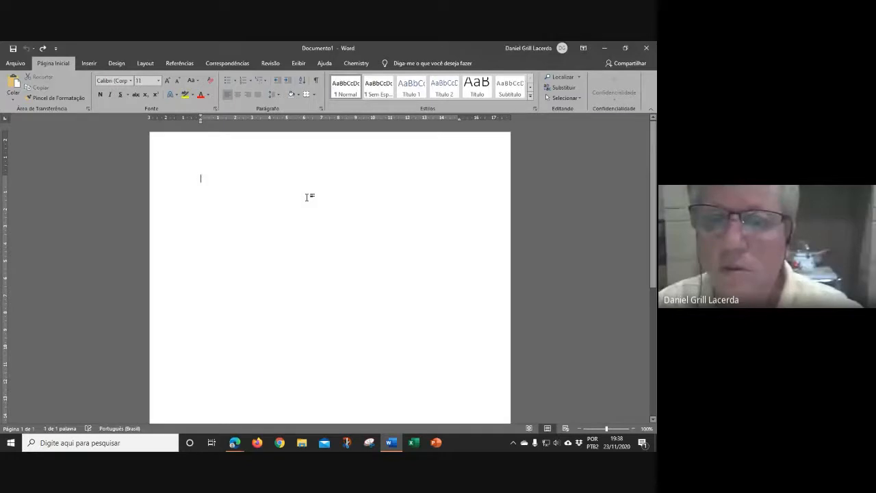
# Step: Generate sample text in the blank document by running the formula =rand(5,5)
pyautogui.write('=ra')
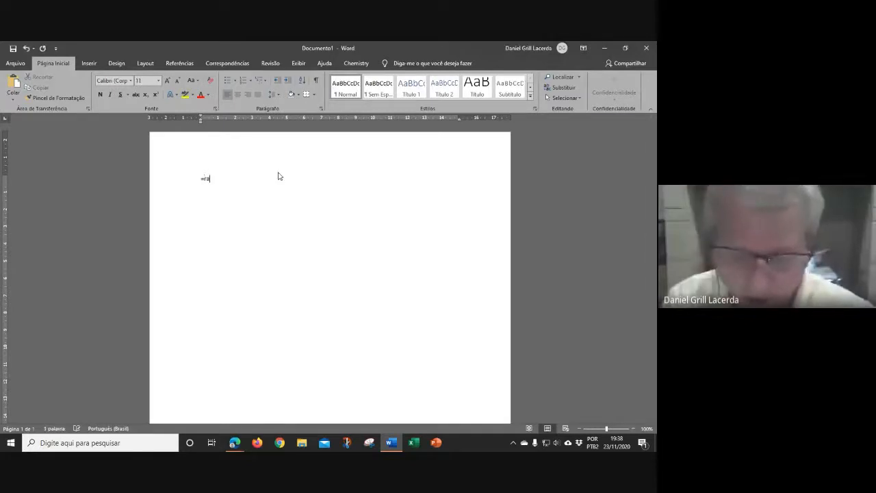
pyautogui.write('nd(5,5)')
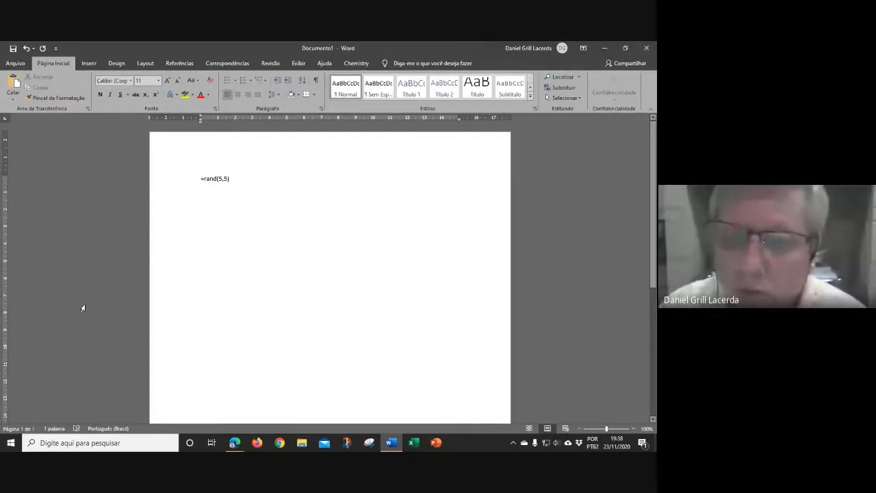
pyautogui.press('Return')
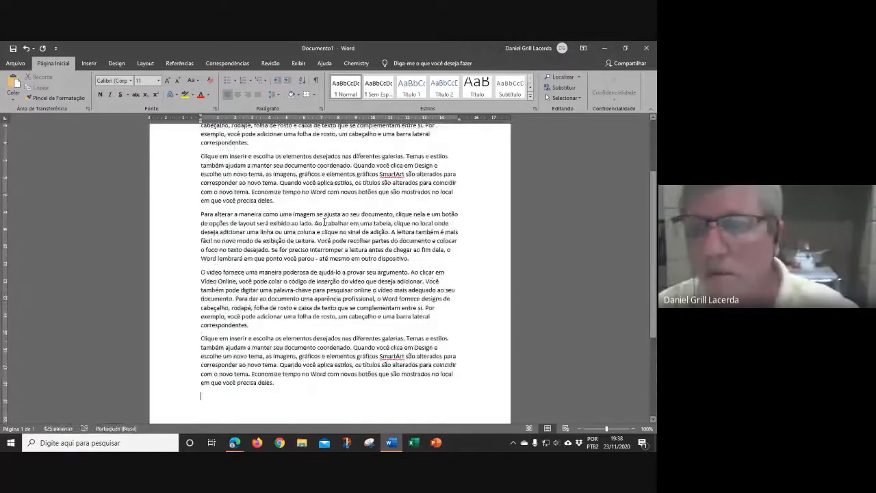
# Step: Make the word "Design" in the second paragraph bold
pyautogui.scroll(3, 349, 204)
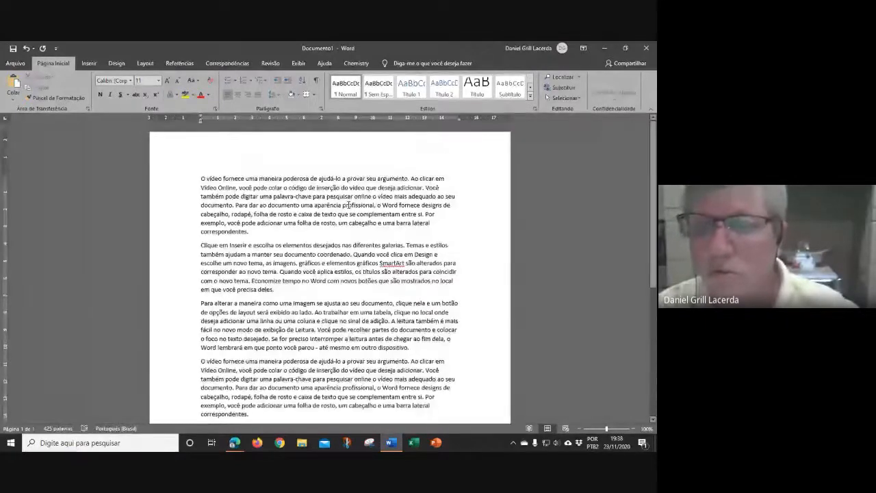
pyautogui.keyDown('ctrl'); pyautogui.scroll(2, 349, 205); pyautogui.keyUp('ctrl')
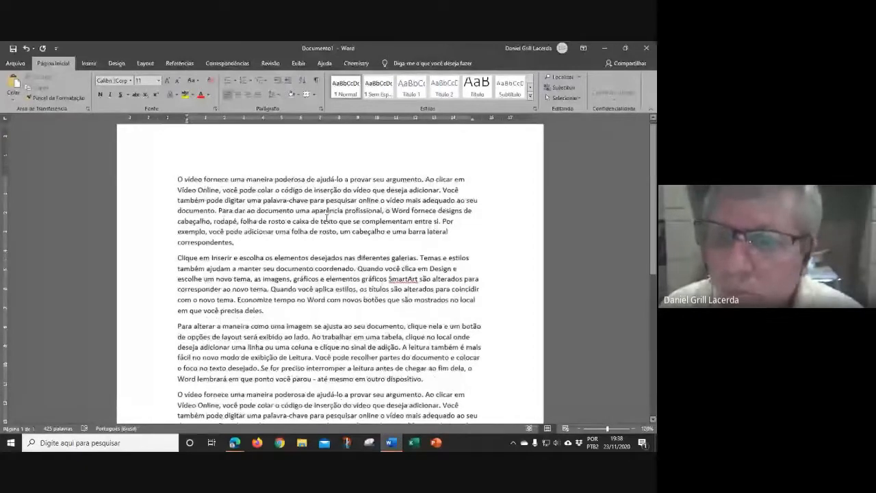
pyautogui.keyDown('ctrl'); pyautogui.scroll(1, 326, 219); pyautogui.keyUp('ctrl')
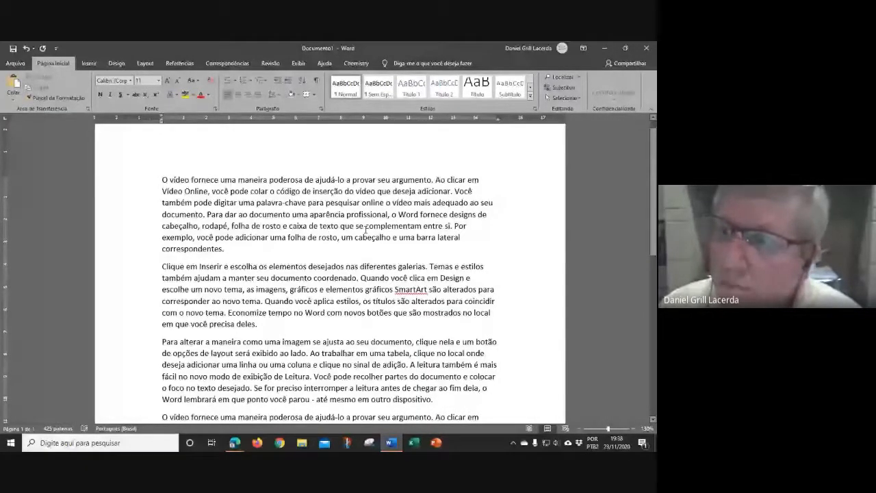
pyautogui.scroll(1, 365, 230)
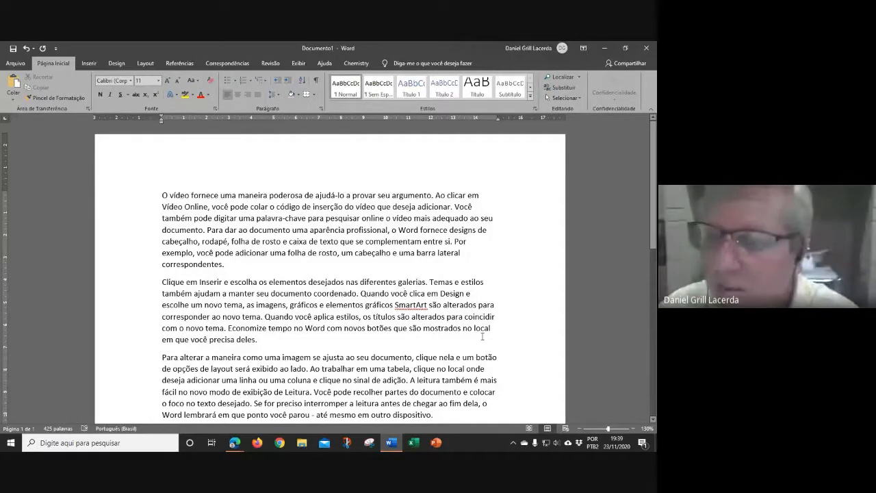
pyautogui.doubleClick(446, 293)
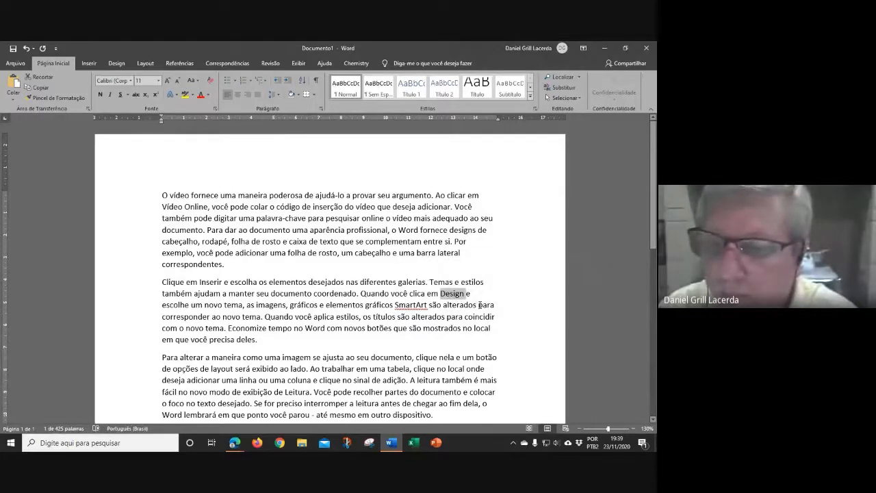
pyautogui.scroll(-1, 480, 305)
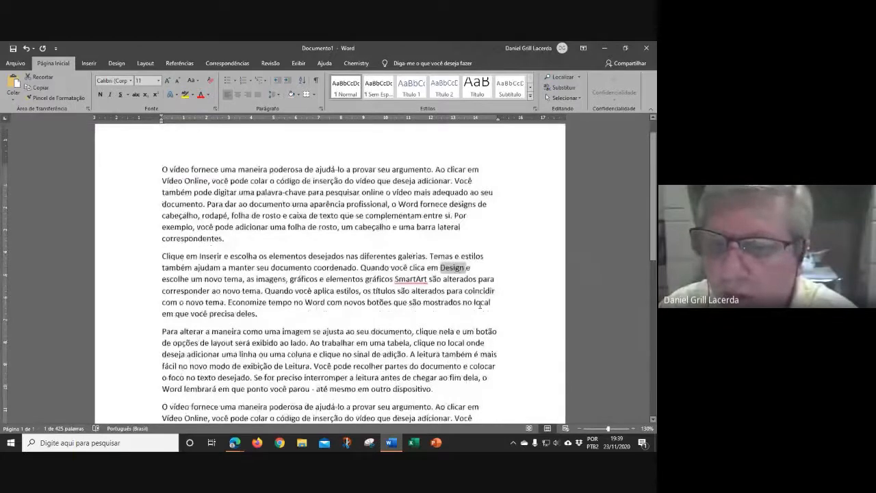
pyautogui.scroll(-3, 479, 304)
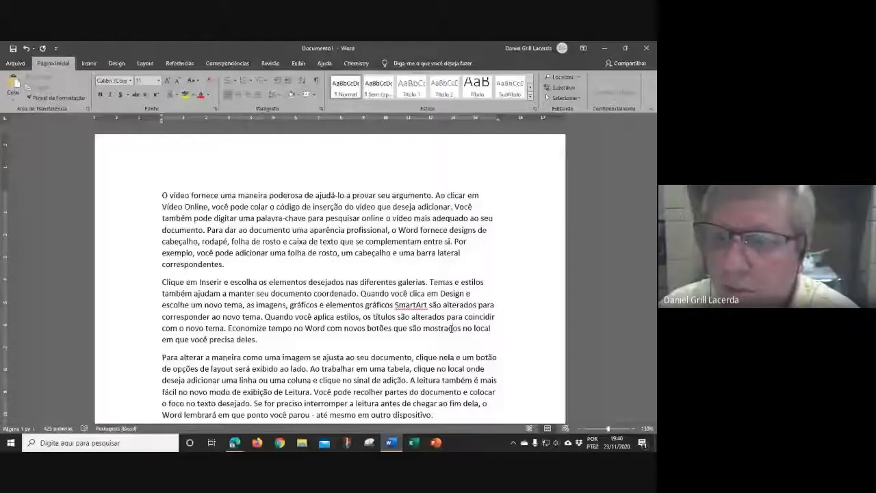
pyautogui.doubleClick(452, 293)
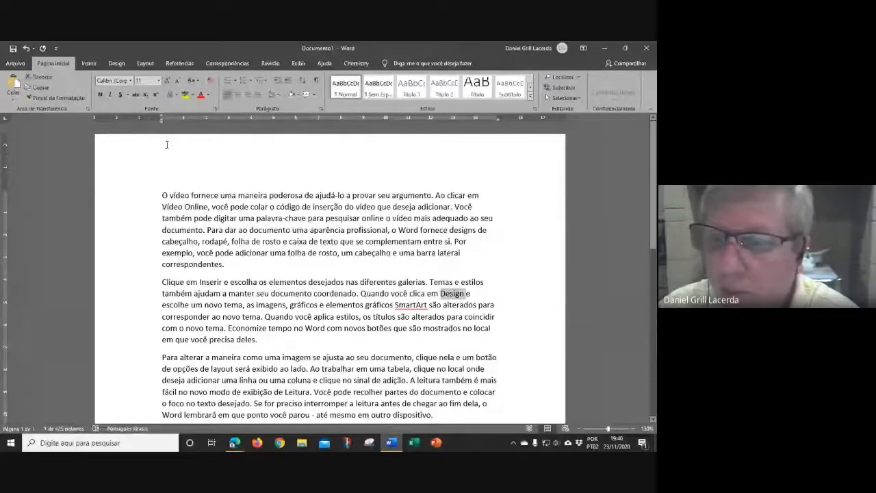
pyautogui.hotkey('ctrl', 'n')
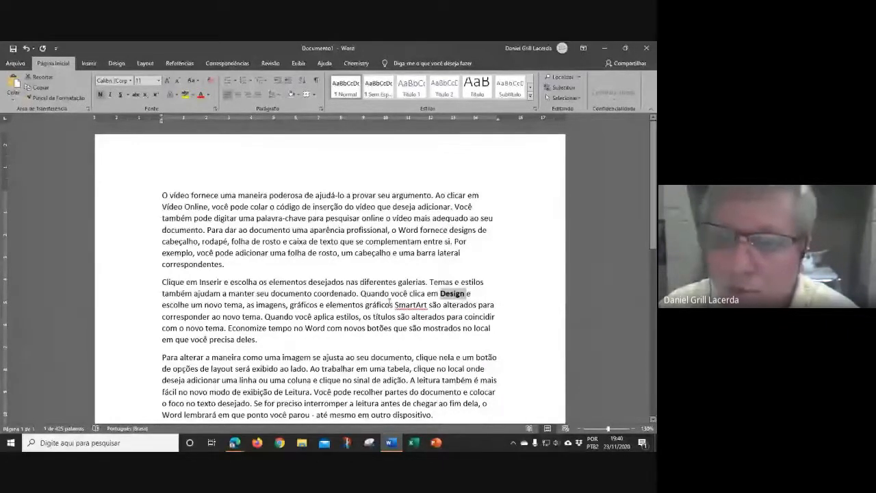
# Step: Make the word "Design" in the last paragraph bold as well
pyautogui.scroll(-5, 389, 303)
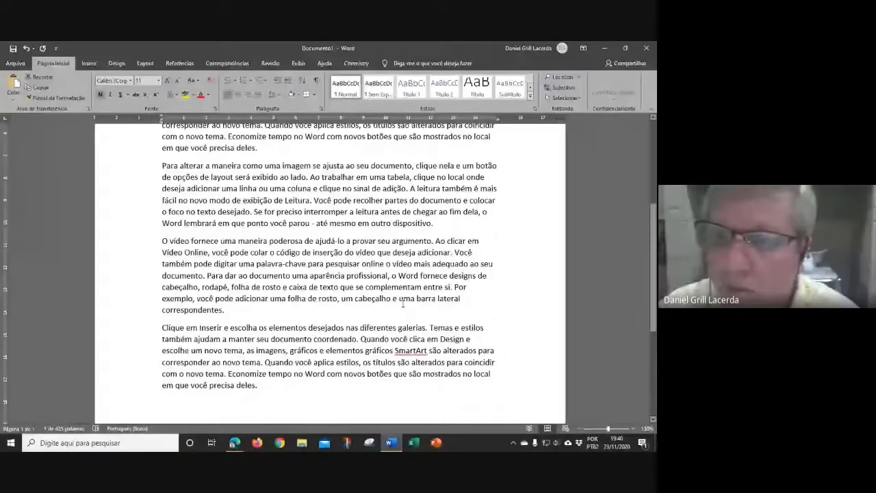
pyautogui.scroll(-1, 402, 304)
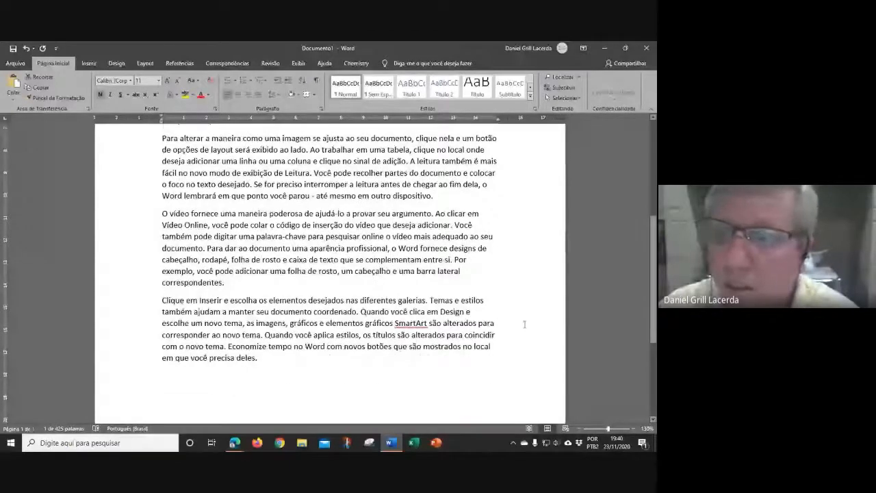
pyautogui.doubleClick(452, 312)
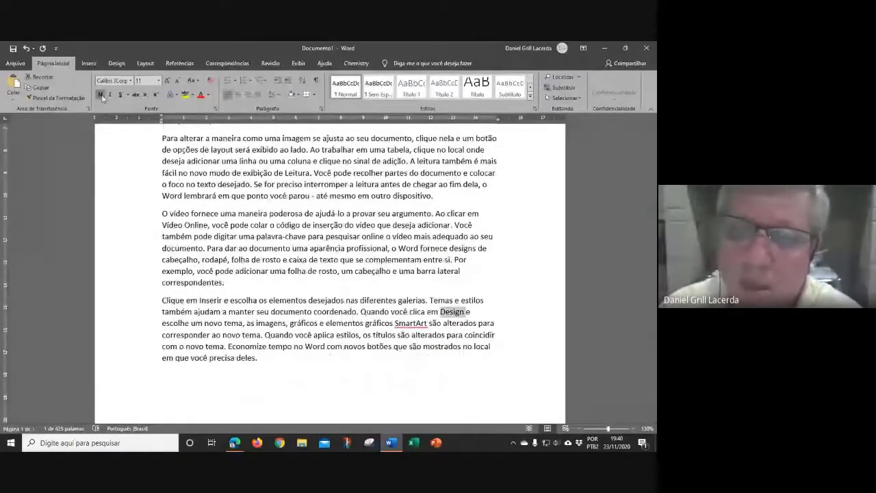
pyautogui.click(100, 95)
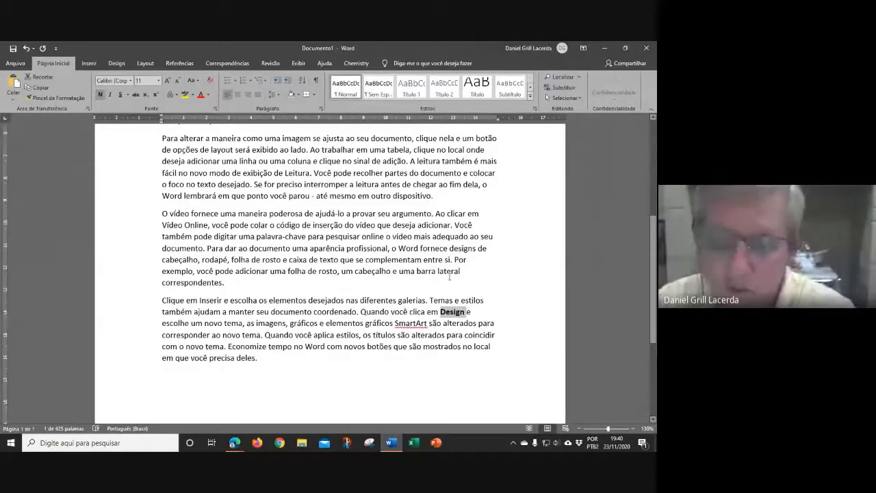
# Step: Undo the bold formatting on both occurrences of "Design"
pyautogui.scroll(1, 449, 276)
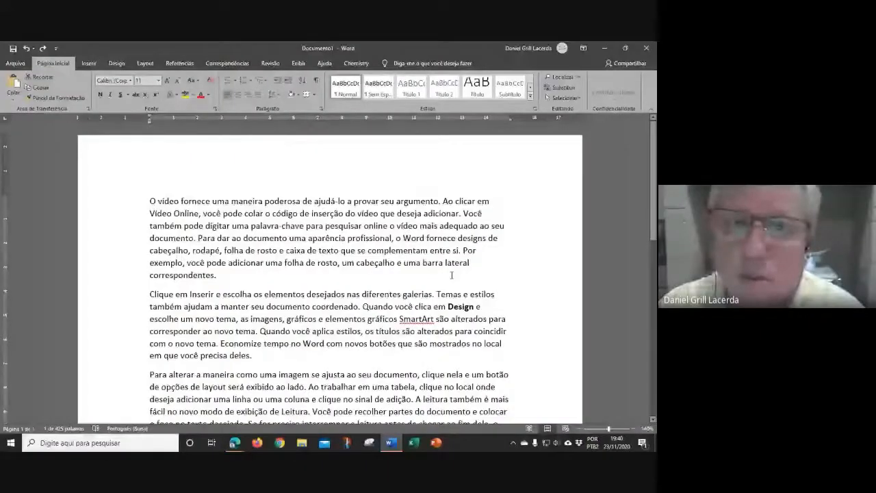
pyautogui.click(457, 260)
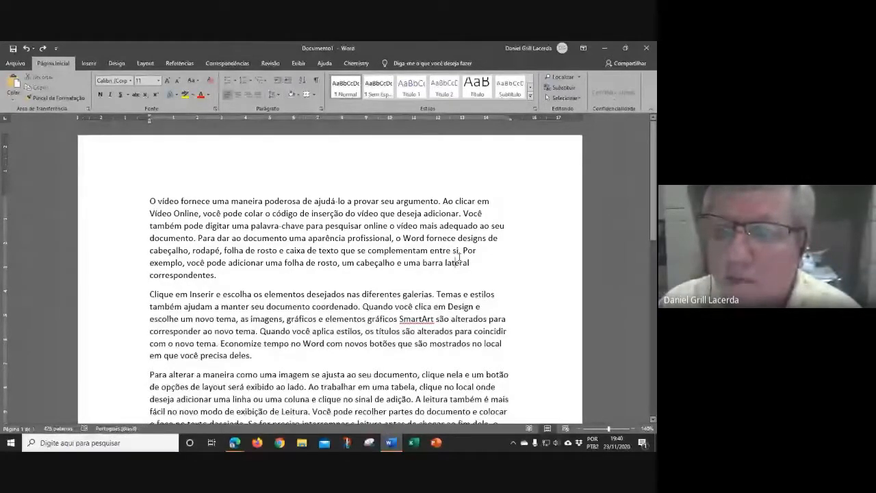
pyautogui.click(457, 306)
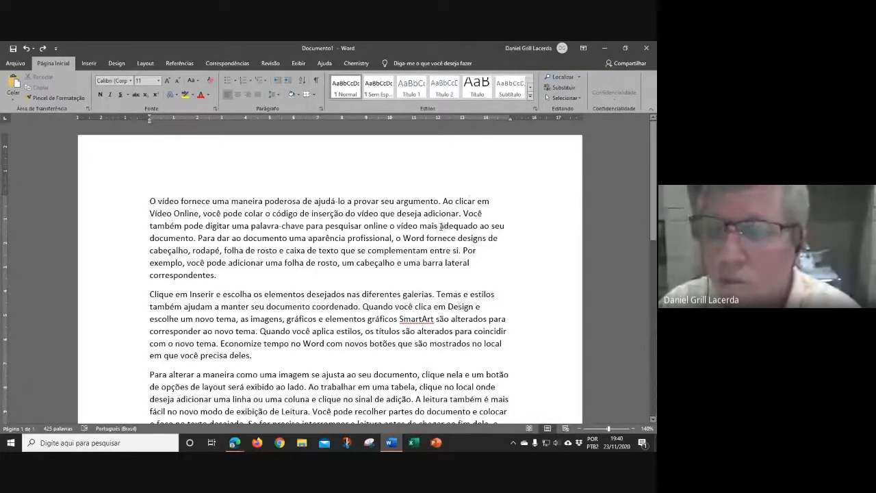
# Step: Copy the word "Design" from the second paragraph and set up a replacement of "Design" with "Design"
pyautogui.doubleClick(460, 307)
pyautogui.hotkey('ctrl', 'c')
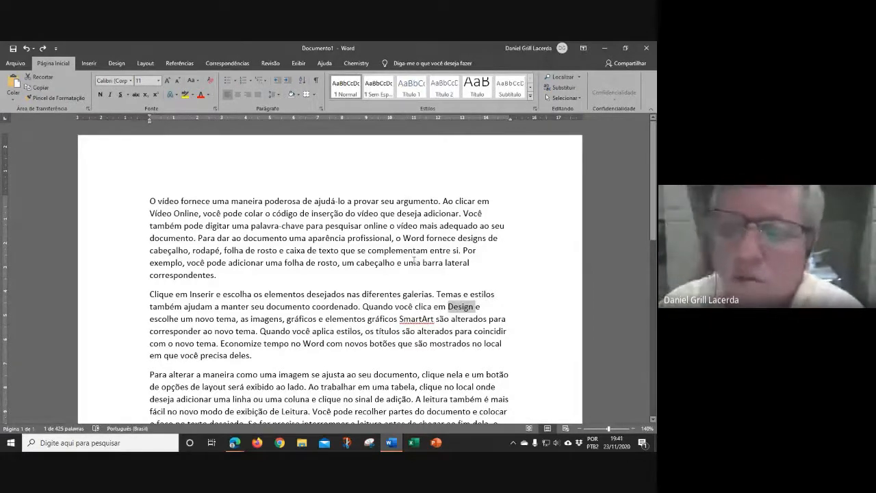
pyautogui.click(410, 249)
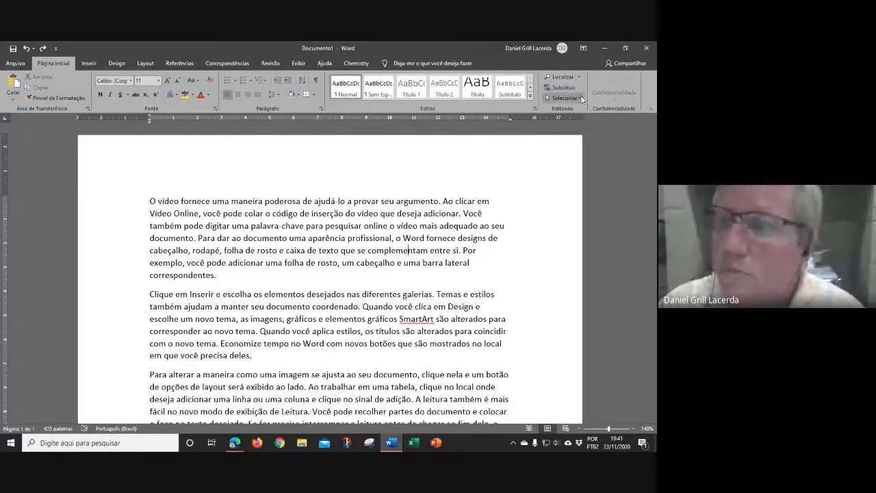
pyautogui.click(565, 87)
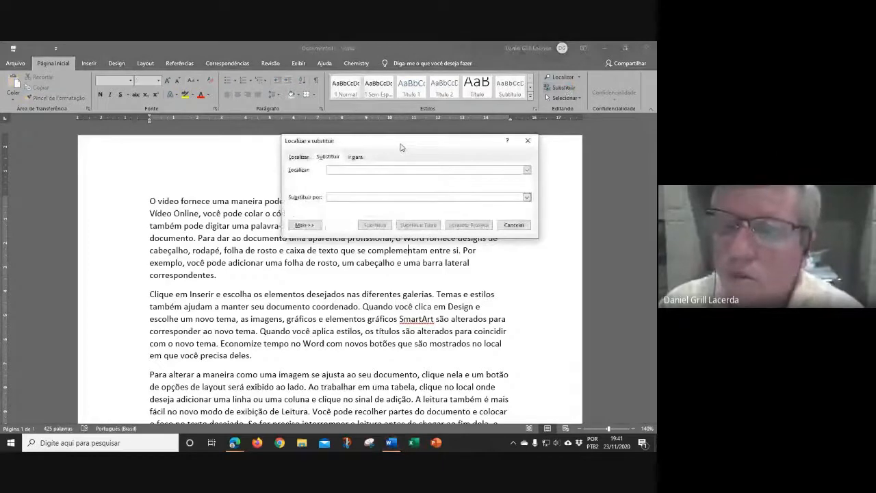
pyautogui.moveTo(401, 147); pyautogui.dragTo(417, 165)
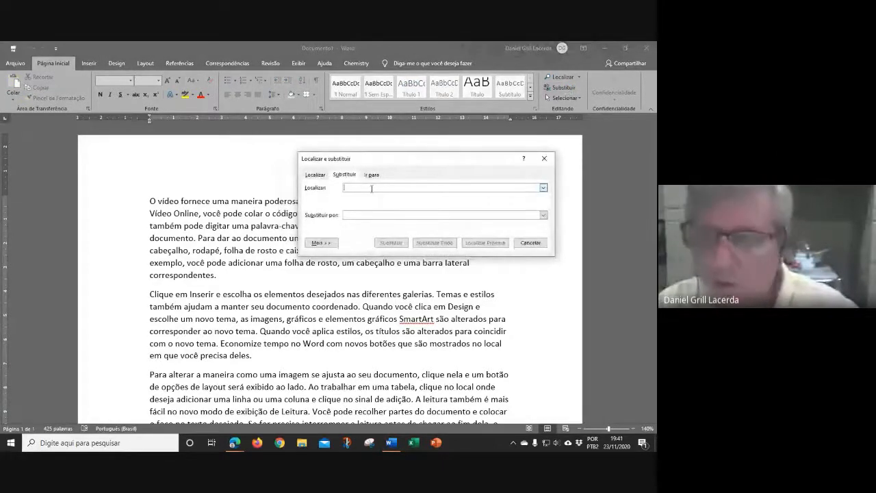
pyautogui.write('Design')
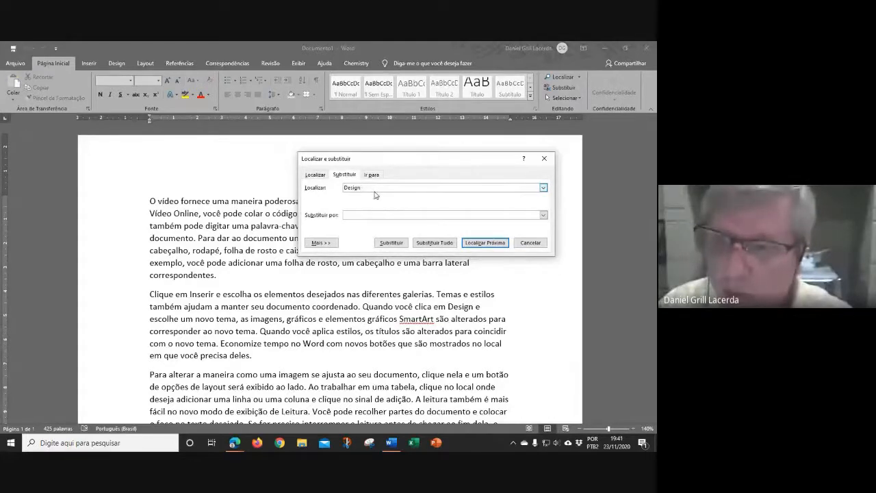
pyautogui.click(361, 214)
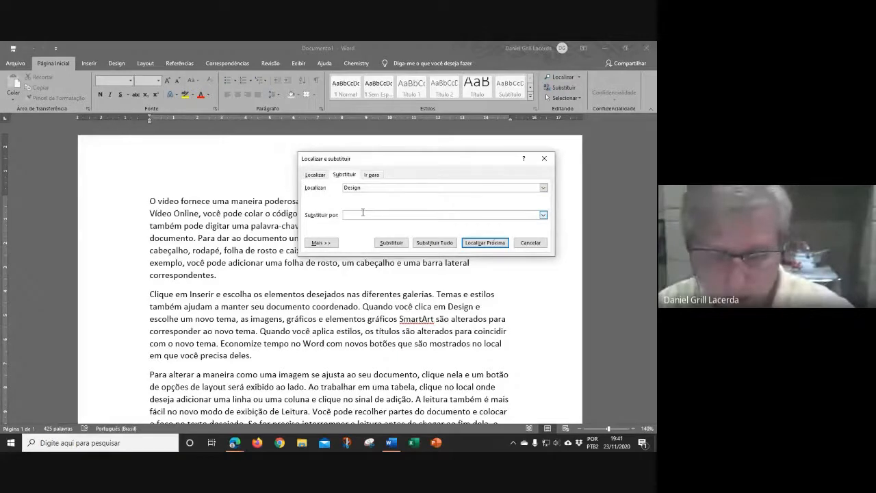
pyautogui.hotkey('ctrl', 'v')
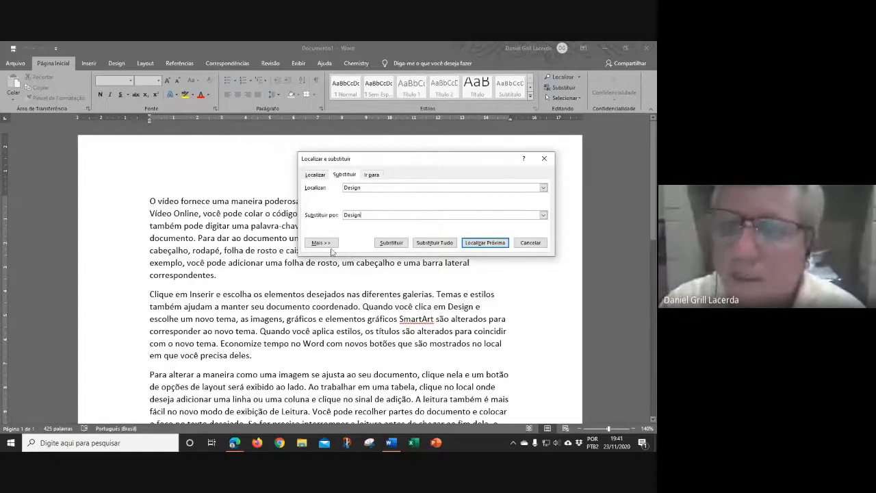
# Step: Set the replacement text's font style to bold (Negrito) in the extended replace options
pyautogui.click(327, 244)
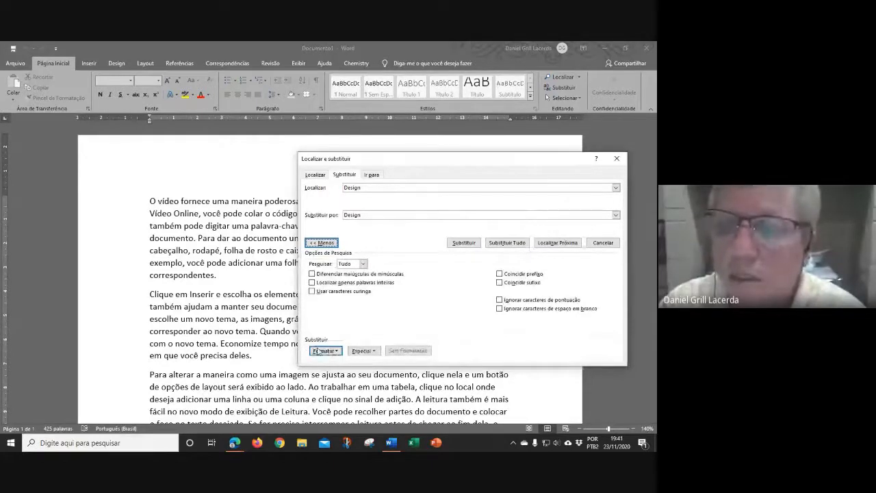
pyautogui.click(374, 216)
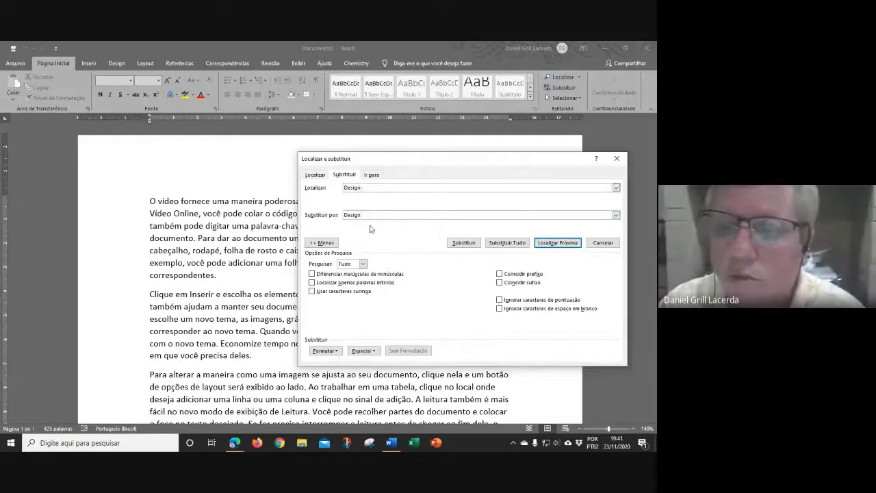
pyautogui.click(337, 352)
pyautogui.click(336, 360)
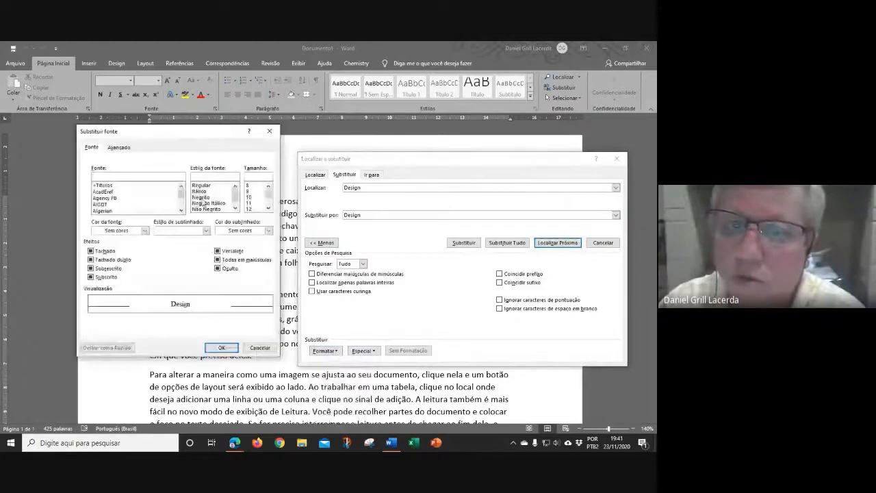
pyautogui.click(202, 197)
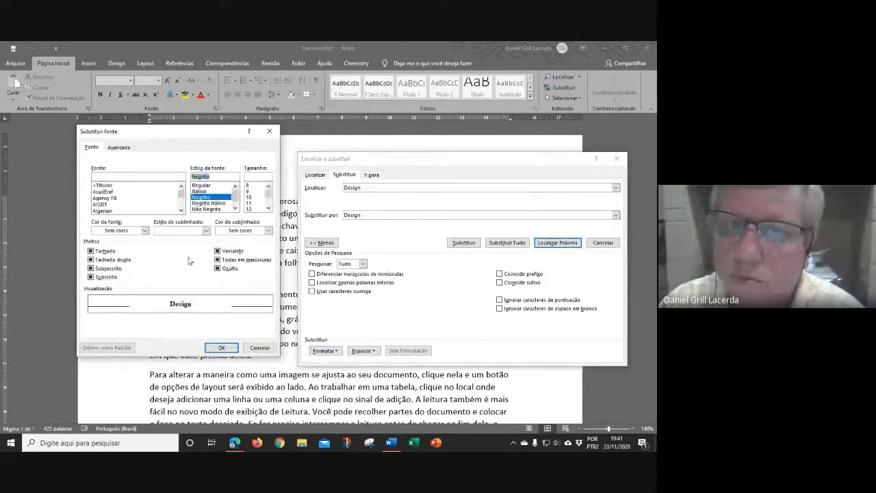
pyautogui.click(221, 348)
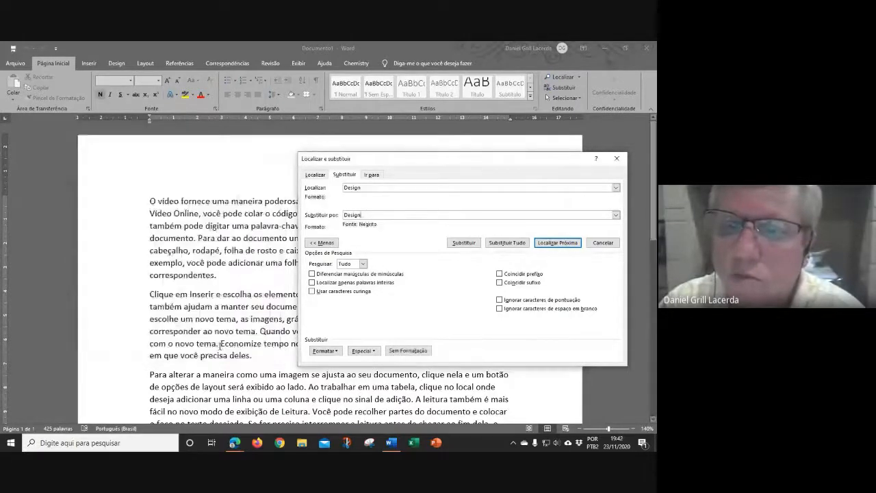
# Step: Replace all occurrences of "Design" with the bold version and check them throughout the document
pyautogui.press('Return')
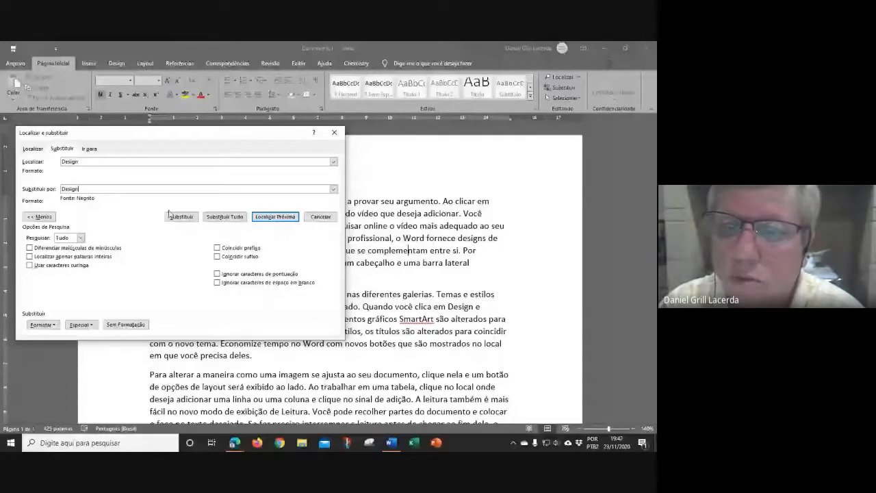
pyautogui.click(229, 218)
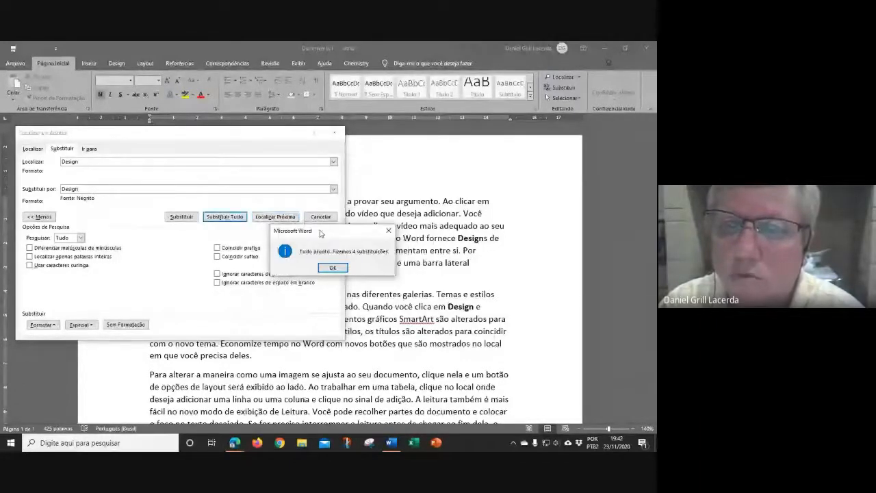
pyautogui.moveTo(320, 233); pyautogui.dragTo(198, 149)
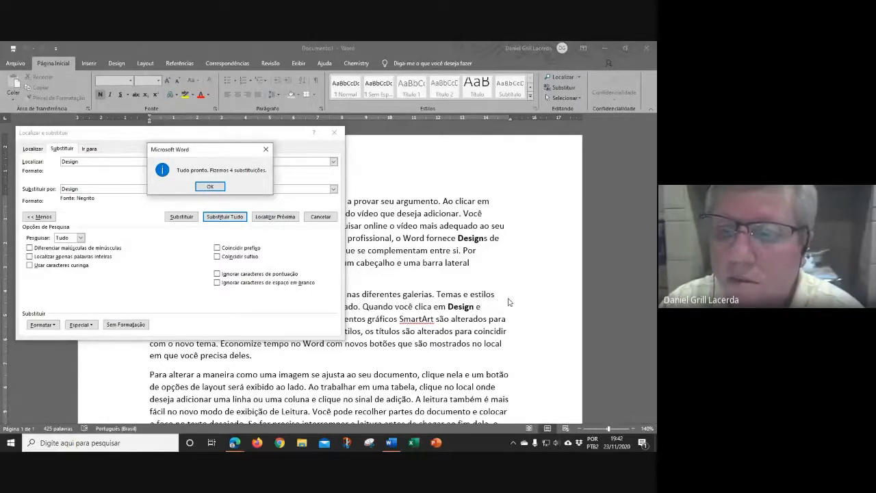
pyautogui.click(210, 186)
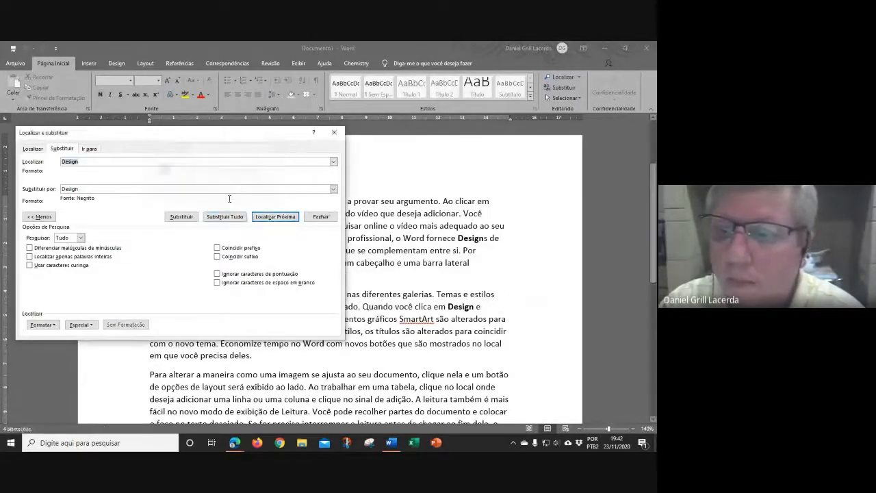
pyautogui.scroll(-3, 410, 144)
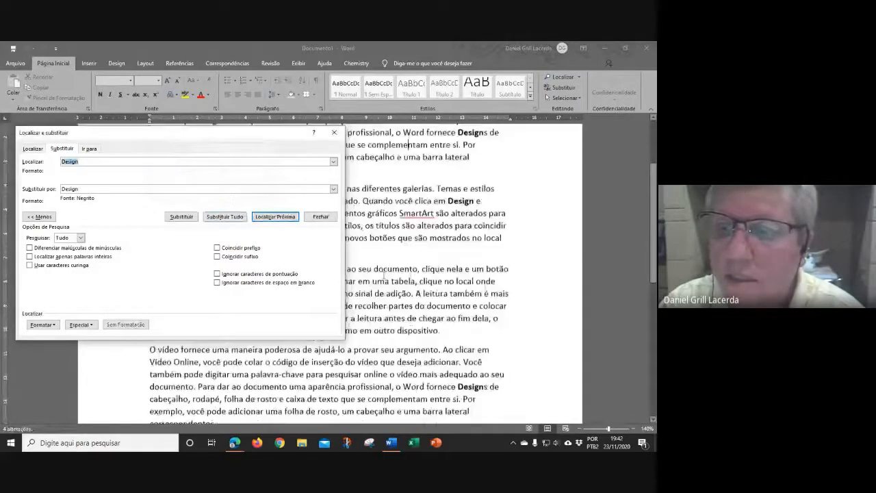
pyautogui.scroll(-5, 472, 283)
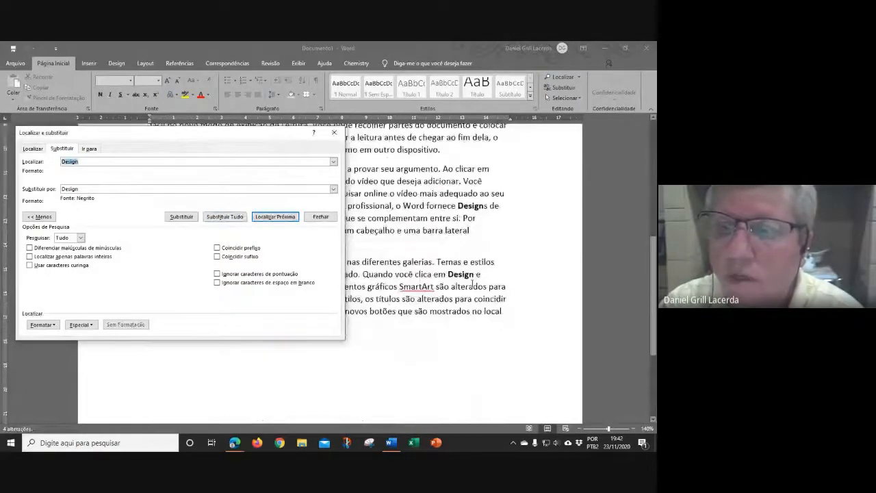
pyautogui.scroll(1, 472, 283)
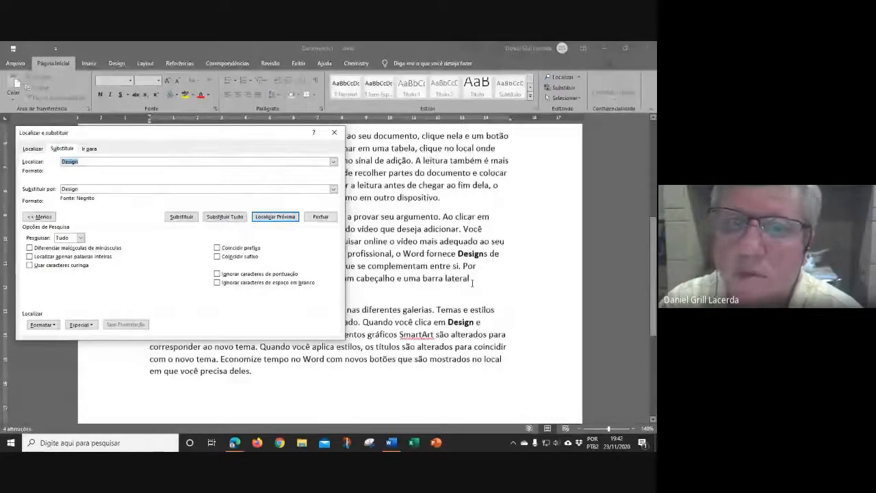
pyautogui.scroll(6, 472, 283)
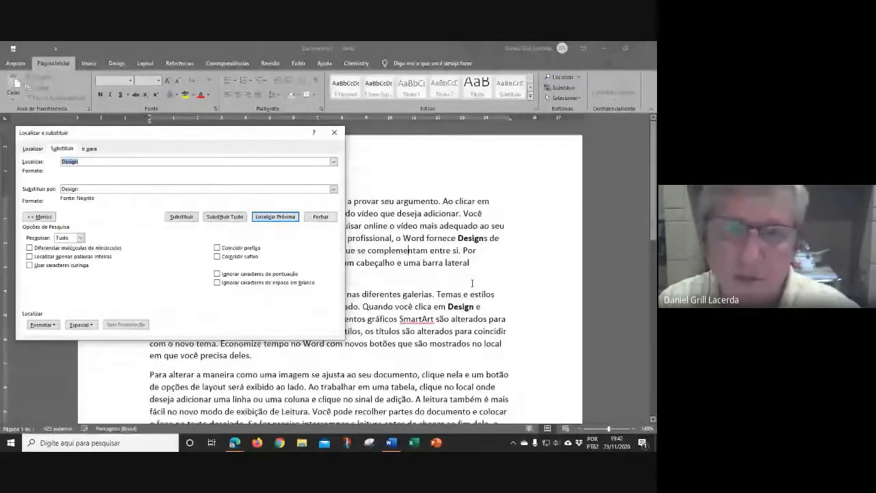
# Step: Change both the search and replacement text to "Designs", replace all occurrences in bold, and review the paragraphs
pyautogui.click(87, 162)
pyautogui.write('s')
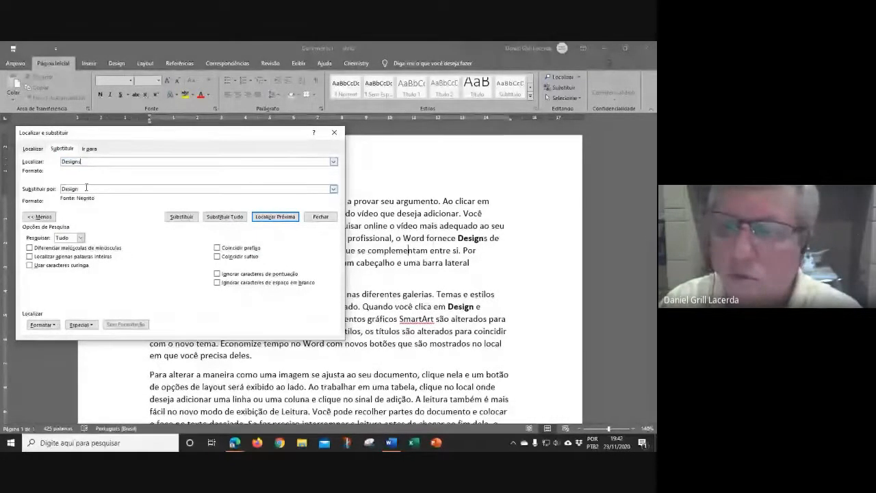
pyautogui.click(88, 189)
pyautogui.write('s')
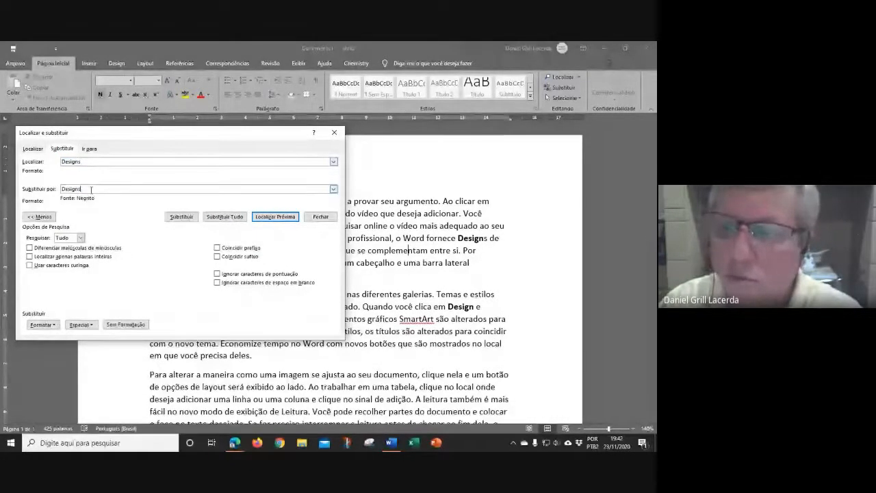
pyautogui.click(227, 217)
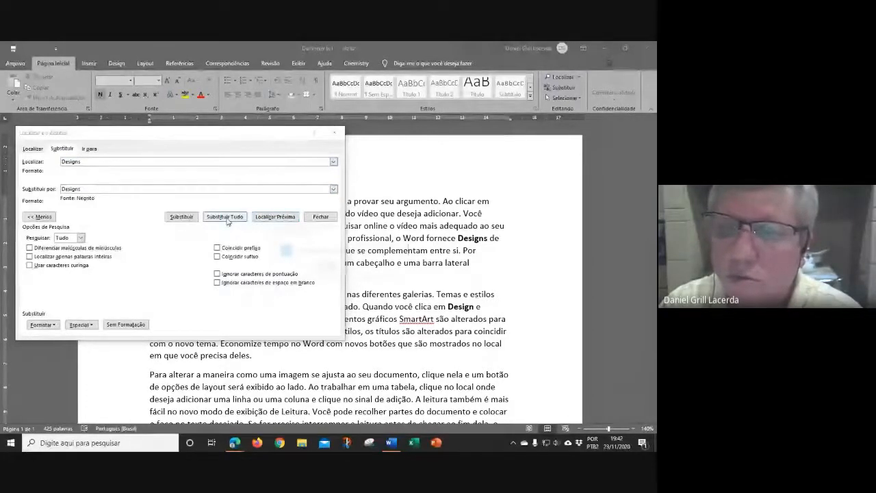
pyautogui.click(336, 271)
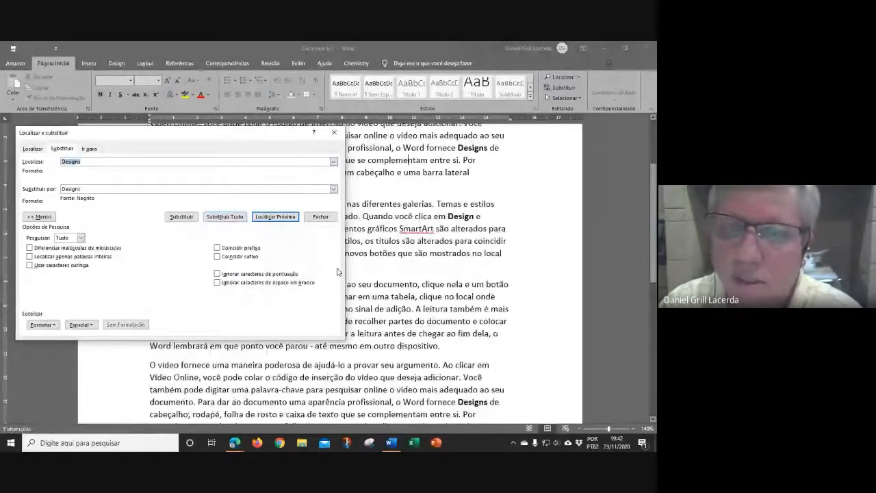
pyautogui.scroll(1, 449, 151)
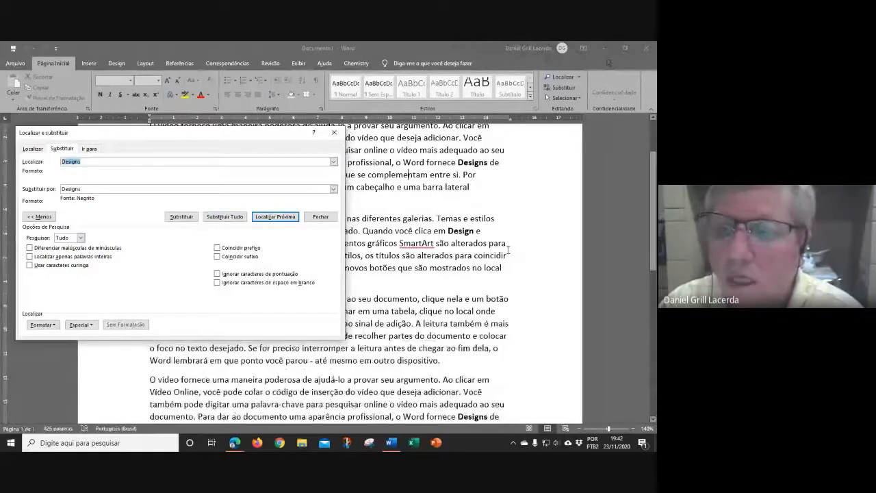
pyautogui.scroll(-3, 508, 251)
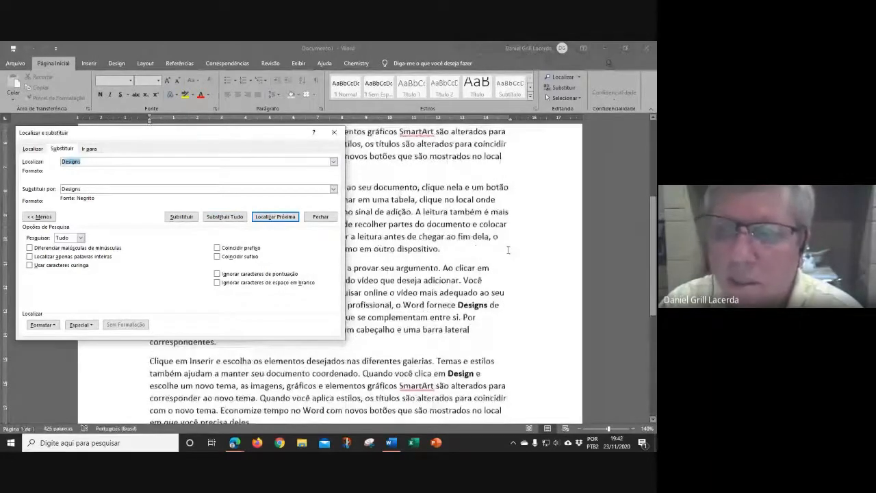
pyautogui.scroll(-1, 508, 251)
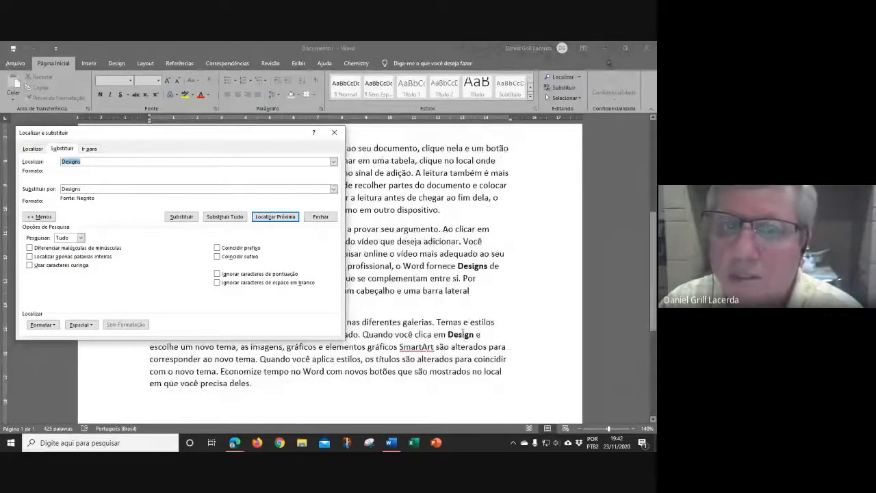
pyautogui.scroll(2, 472, 332)
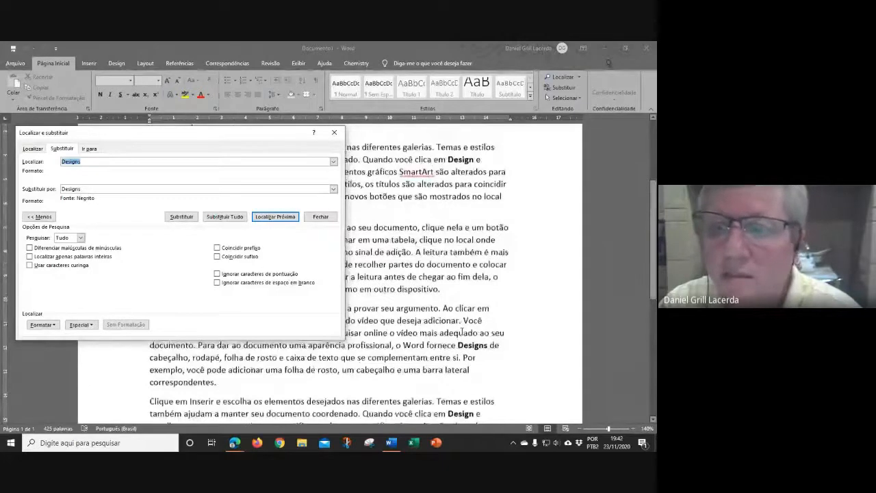
pyautogui.scroll(-4, 462, 331)
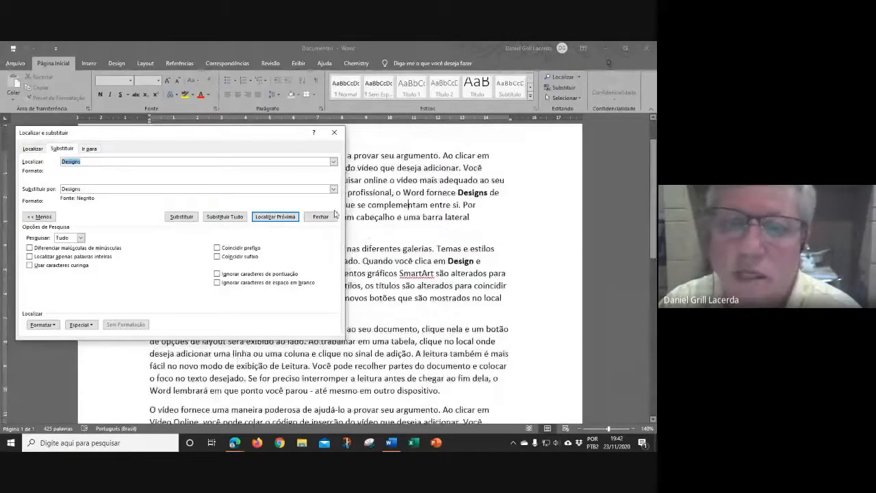
# Step: Replace all occurrences of "Designs" with bold "Design" and check the paragraphs
pyautogui.click(93, 163)
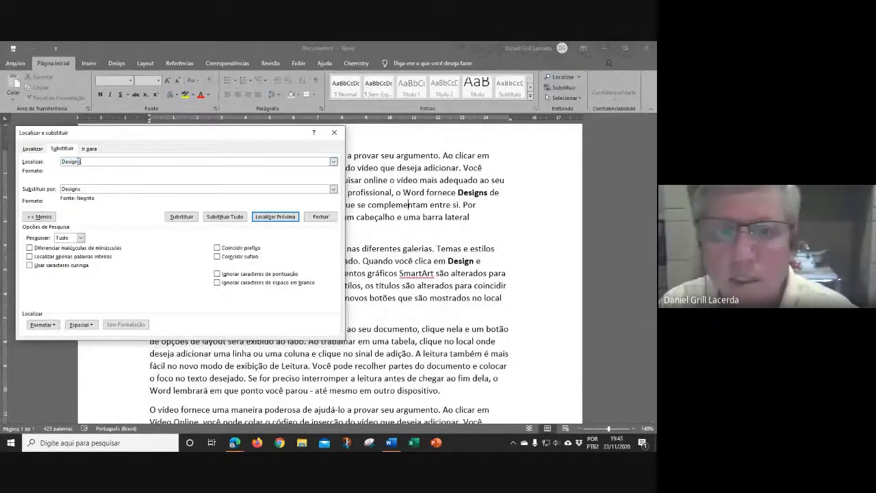
pyautogui.click(84, 188)
pyautogui.press('BackSpace')
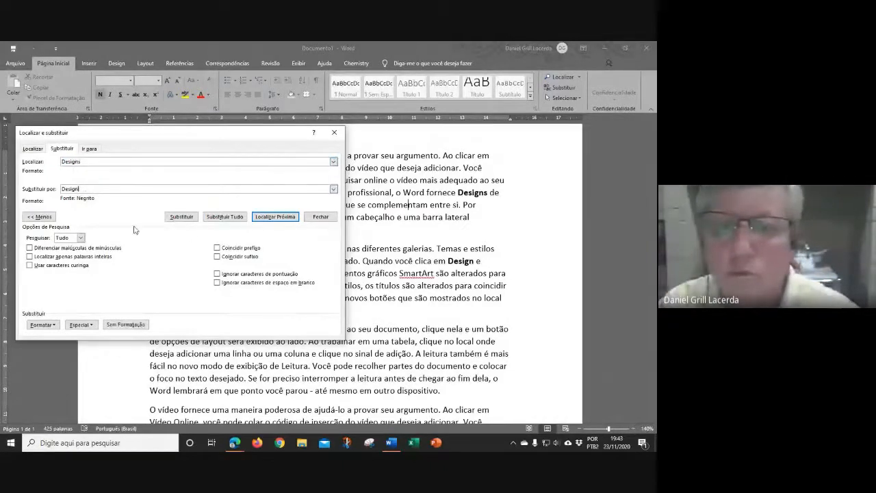
pyautogui.click(221, 217)
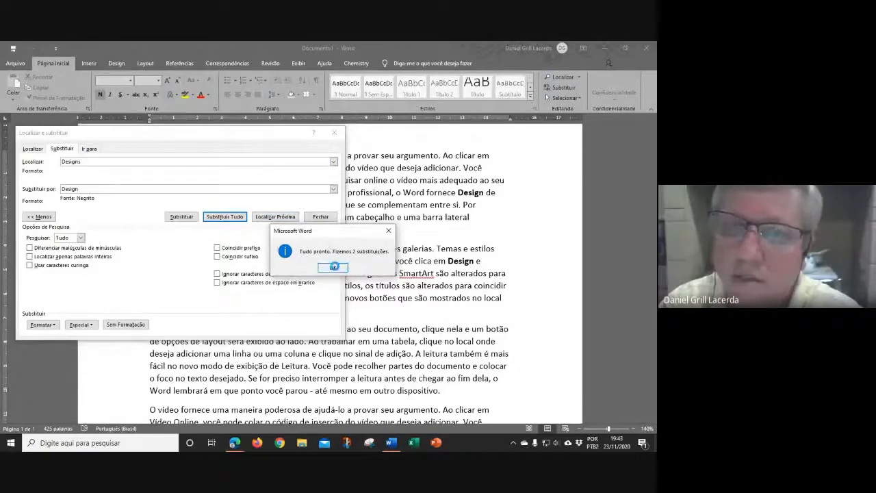
pyautogui.click(334, 266)
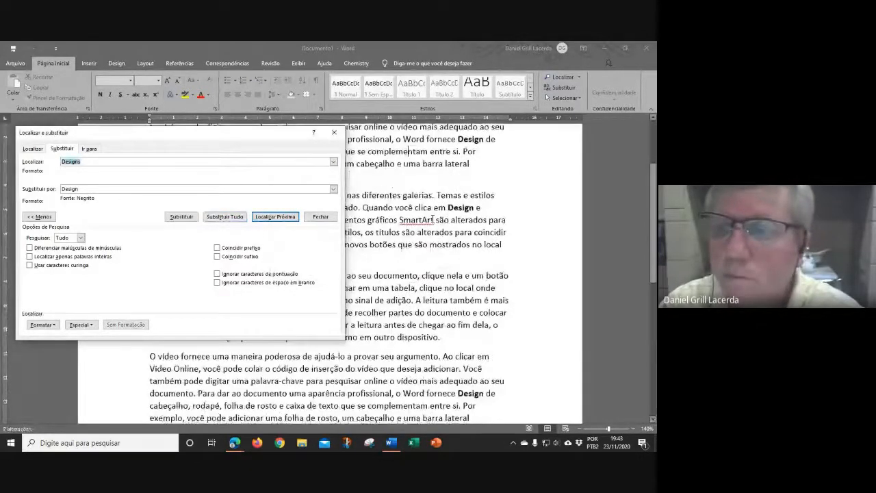
pyautogui.scroll(2, 433, 220)
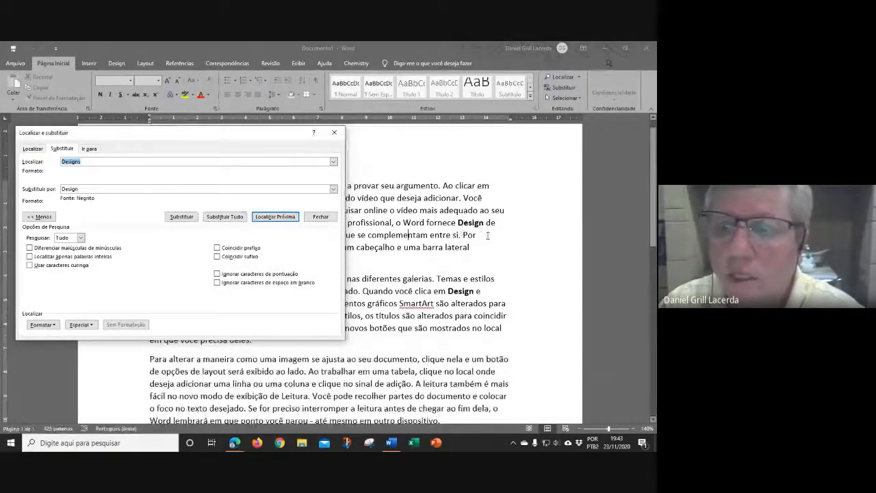
pyautogui.scroll(-3, 489, 253)
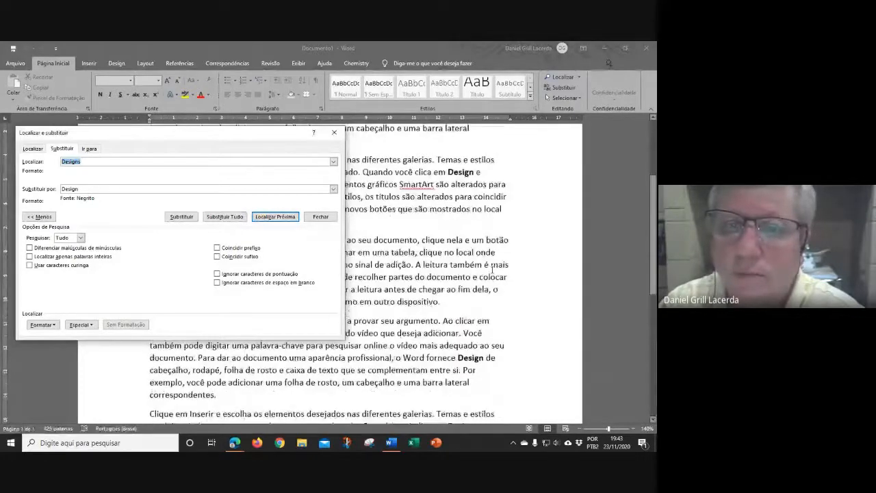
# Step: Close the Find and Replace dialog after checking the remaining paragraphs
pyautogui.scroll(-2, 492, 269)
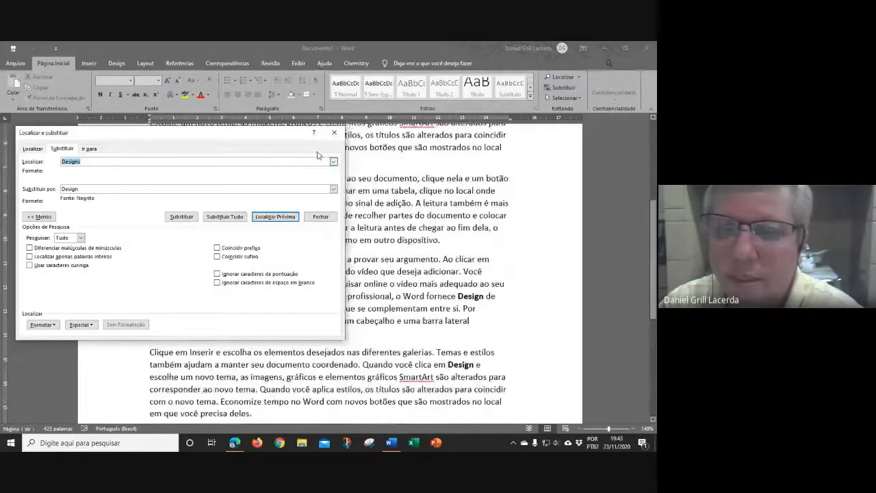
pyautogui.click(334, 132)
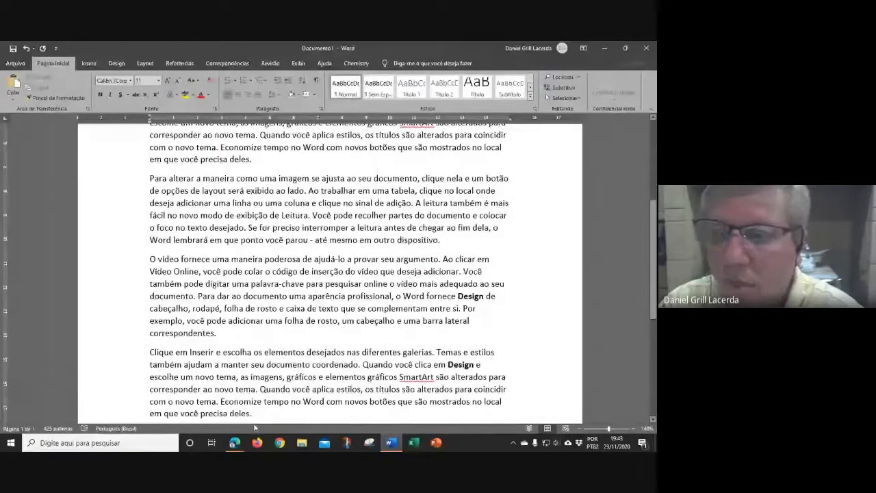
# Step: Check the class meeting in the Edge browser, return to Word and review the text from its beginning
pyautogui.click(234, 443)
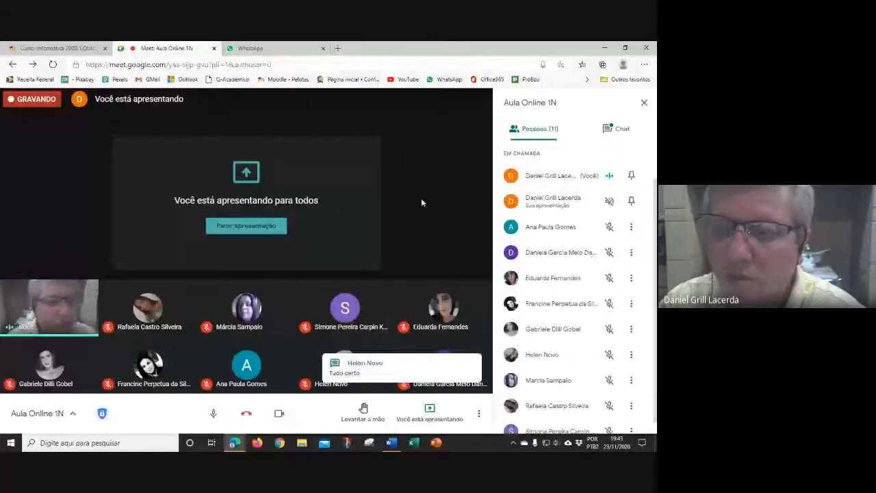
pyautogui.click(391, 442)
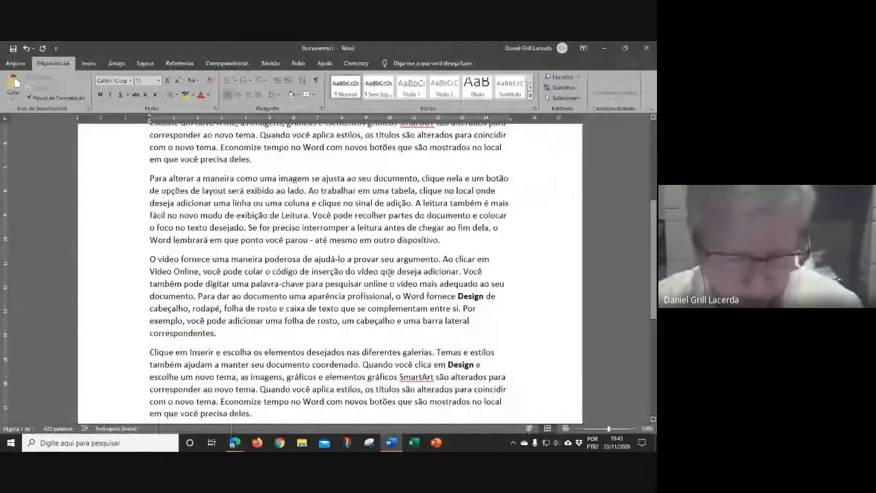
pyautogui.scroll(1, 384, 234)
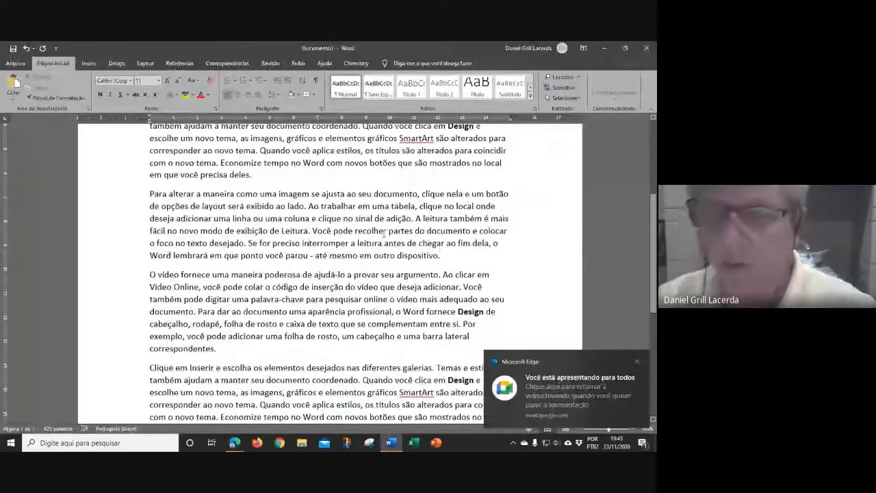
pyautogui.scroll(5, 386, 234)
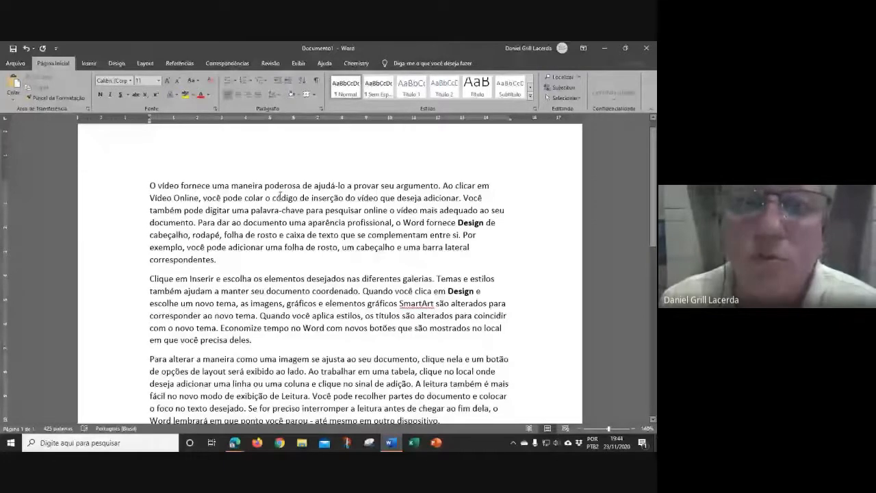
# Step: Create a new blank document, preview the sample-text window and return to the blank document
pyautogui.click(16, 64)
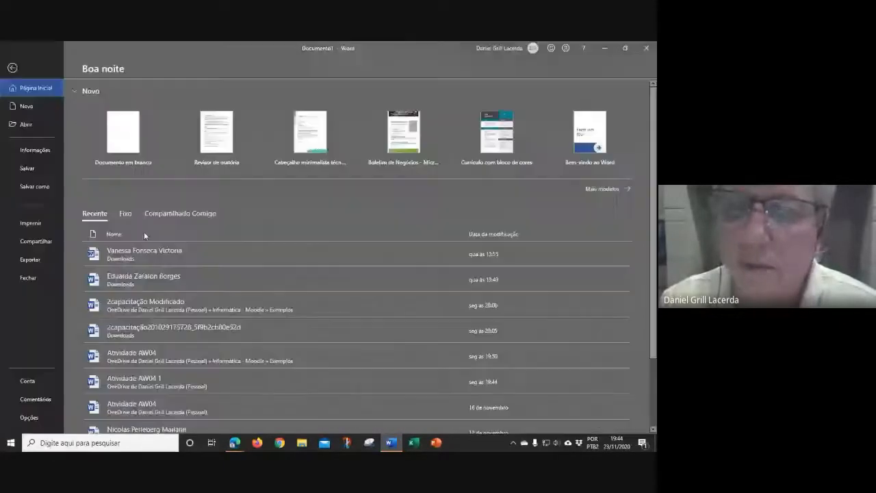
pyautogui.click(123, 135)
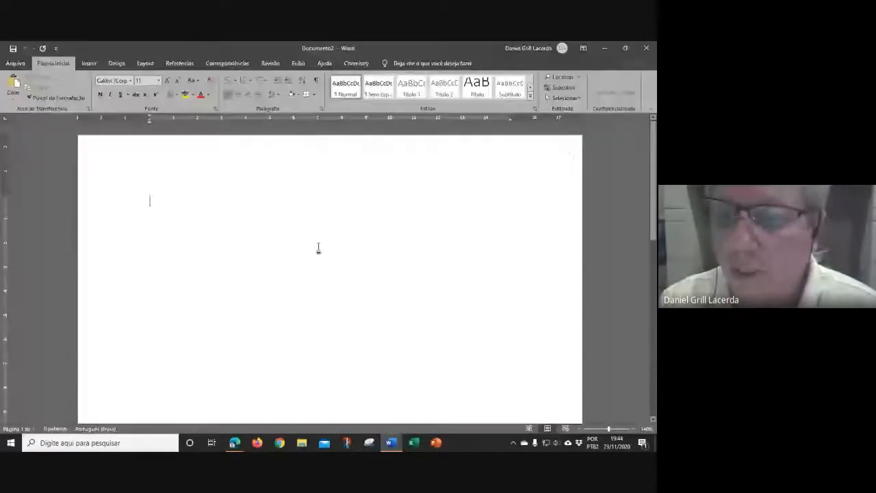
pyautogui.moveTo(391, 442)
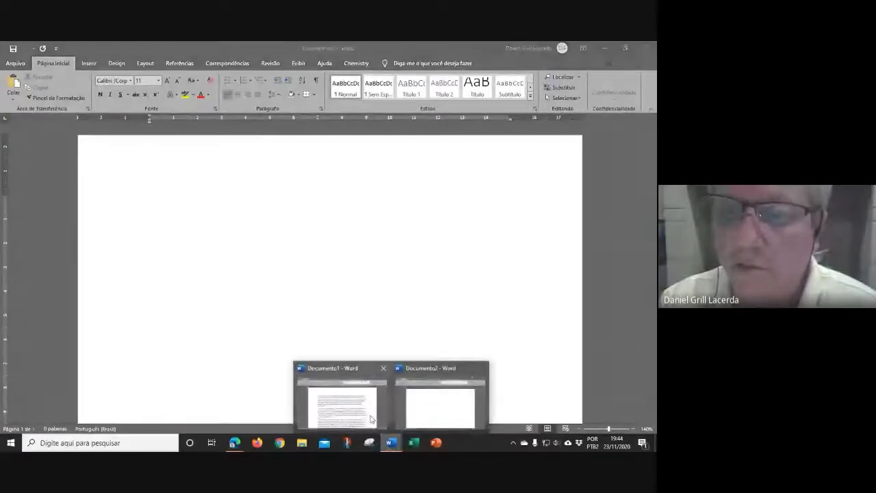
pyautogui.moveTo(348, 406)
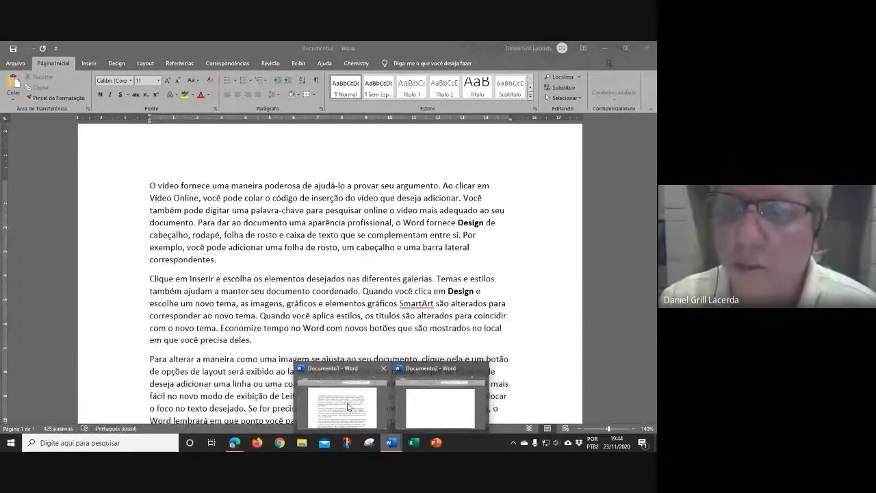
pyautogui.click(420, 404)
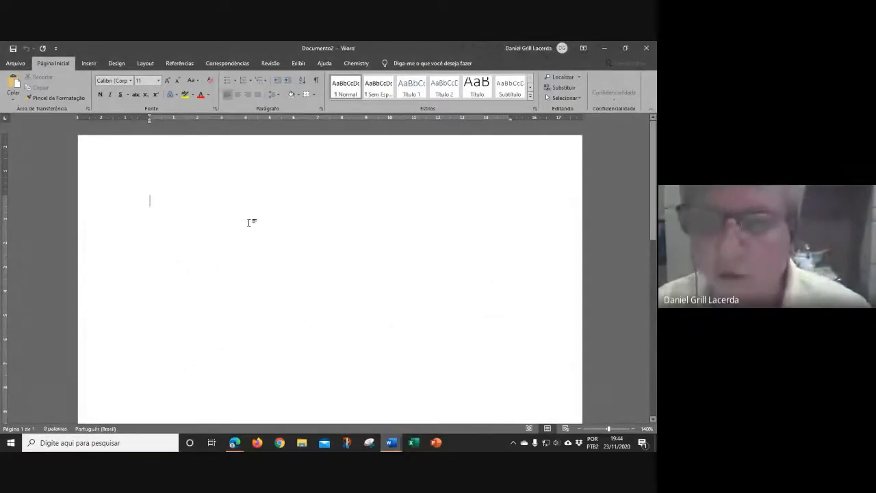
# Step: Remove the stray hyphen from the empty page and enlarge the page view to 260%
pyautogui.write('-')
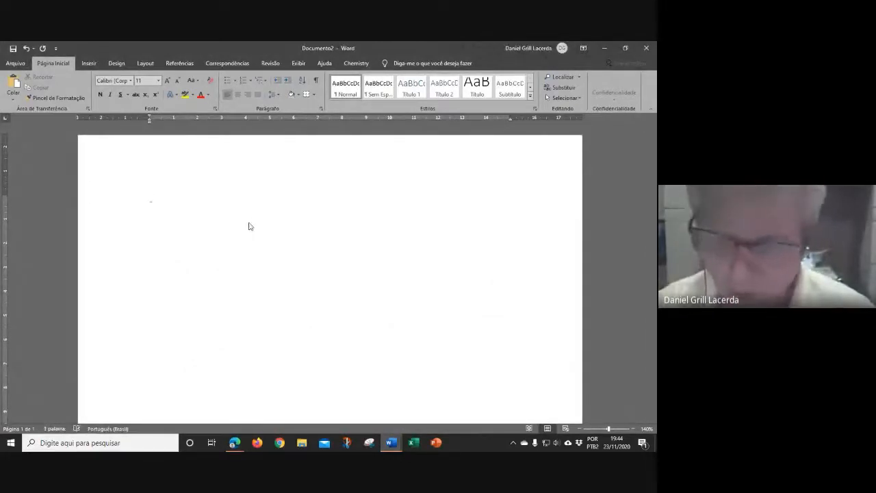
pyautogui.press('BackSpace')
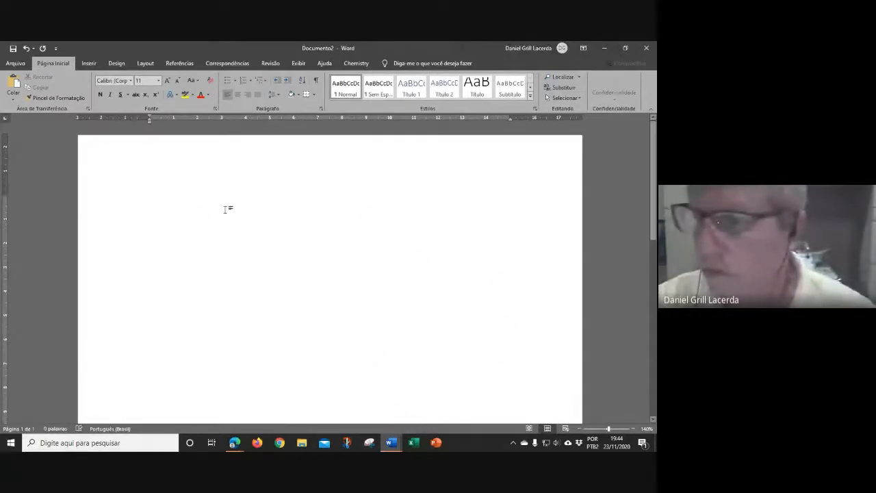
pyautogui.click(633, 429)
pyautogui.click(633, 428)
pyautogui.click(633, 428)
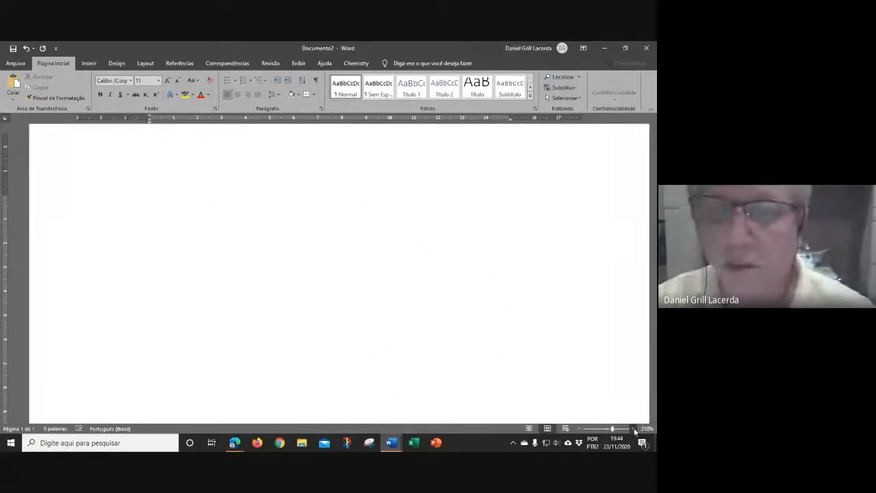
pyautogui.click(634, 429)
pyautogui.click(634, 429)
pyautogui.click(633, 429)
pyautogui.click(633, 429)
pyautogui.click(634, 429)
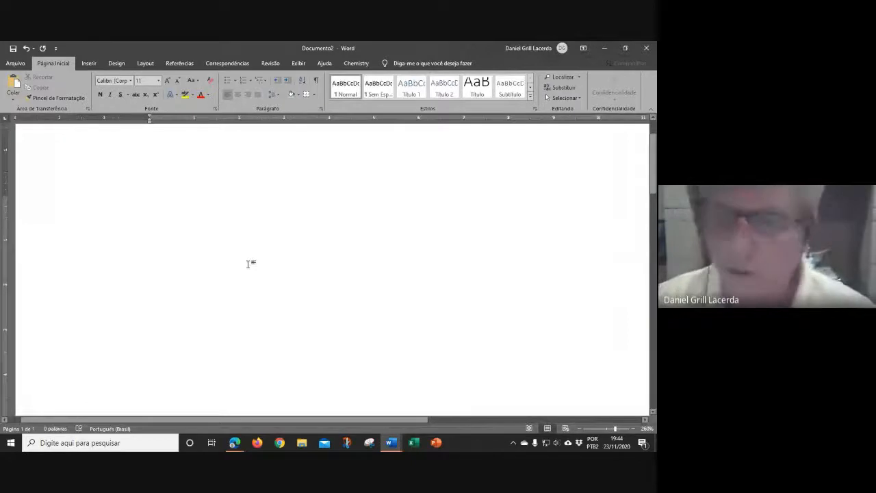
pyautogui.scroll(1, 287, 226)
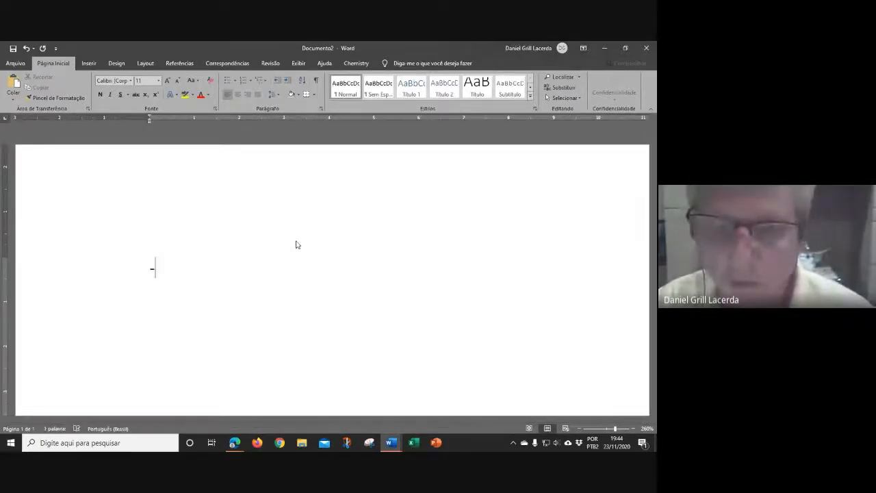
# Step: Create a thin right arrow from "-->", undo its automatic bullet formatting, and create a thin left arrow from "<--" on the same line
pyautogui.write('--')
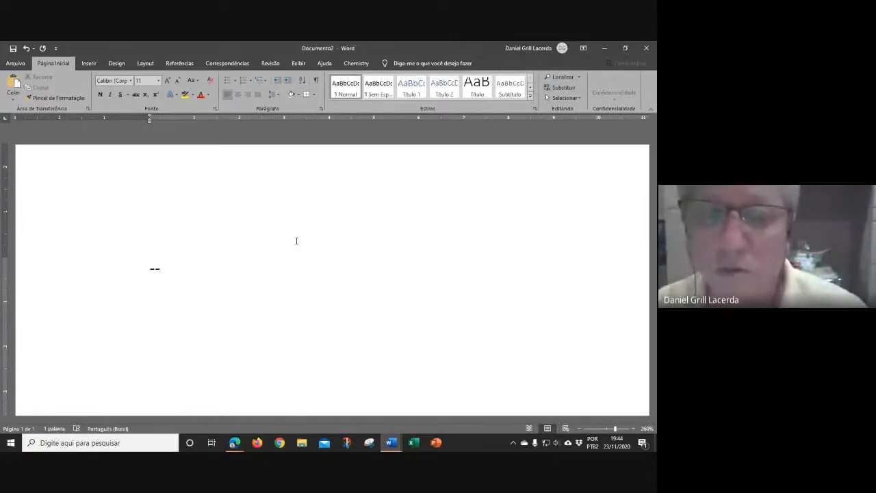
pyautogui.write('>')
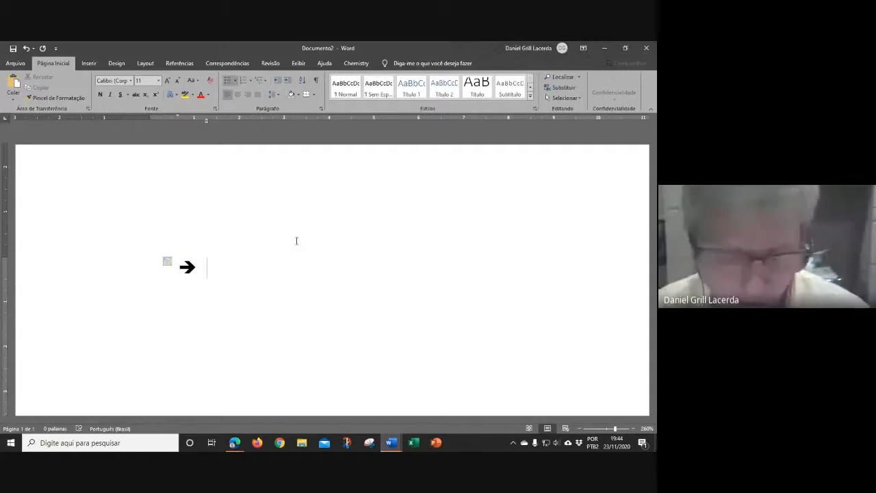
pyautogui.hotkey('ctrl', 'z')
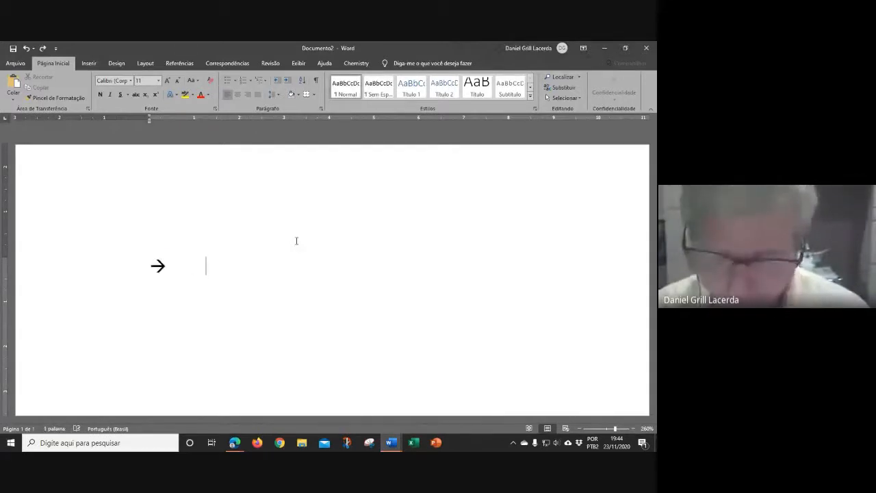
pyautogui.write('<')
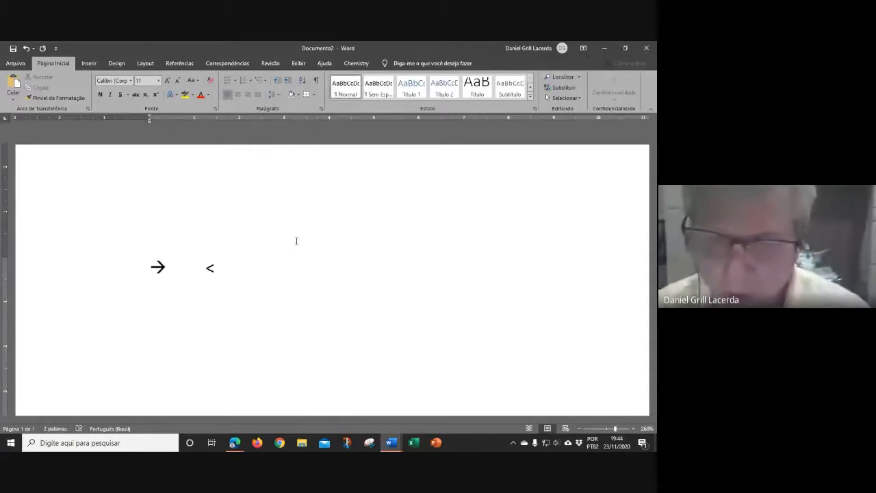
pyautogui.write('--')
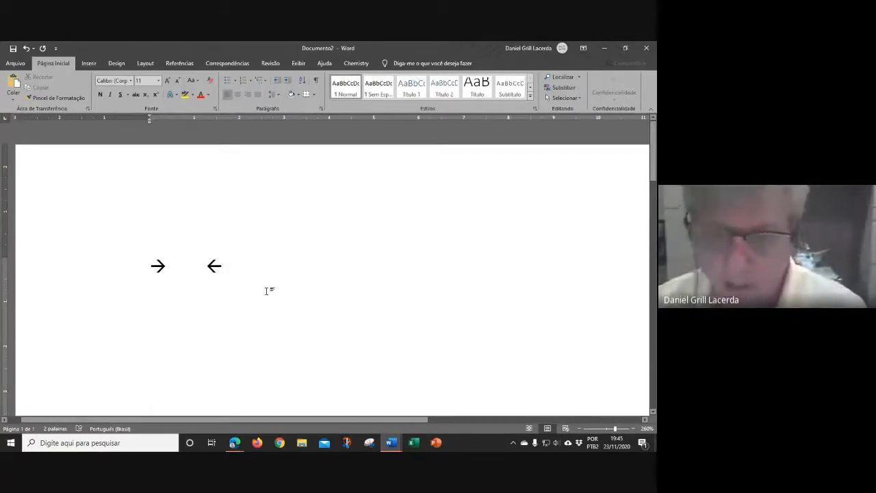
# Step: Write the literal codes "-->" after the right arrow and "<--" after the left arrow, undoing their automatic conversion, and highlight each code
pyautogui.click(170, 266)
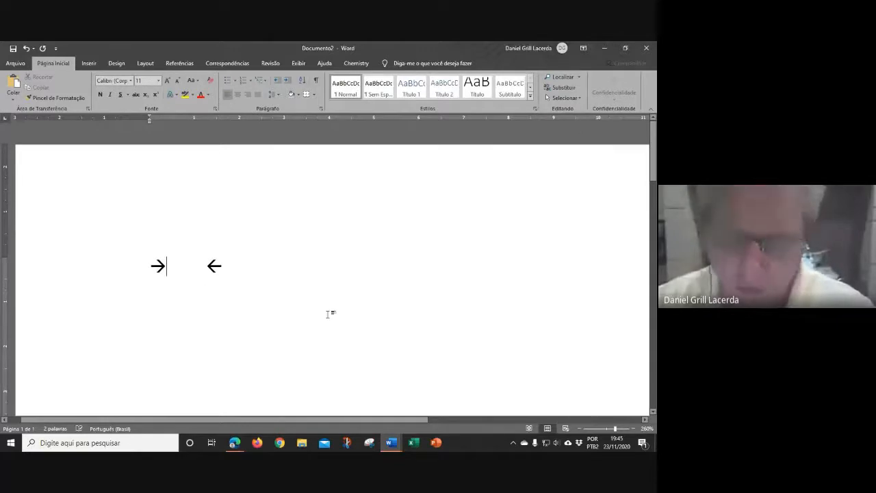
pyautogui.write('-- ')
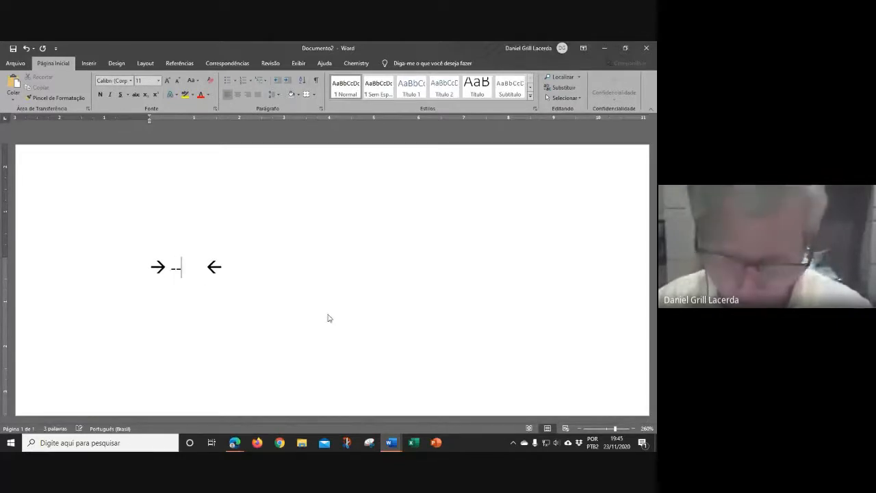
pyautogui.write('>')
pyautogui.hotkey('ctrl', 'z')
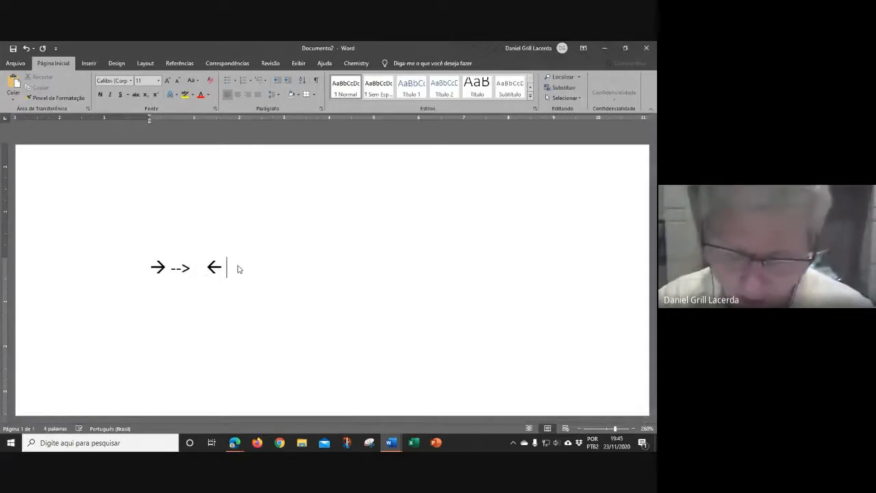
pyautogui.write('<')
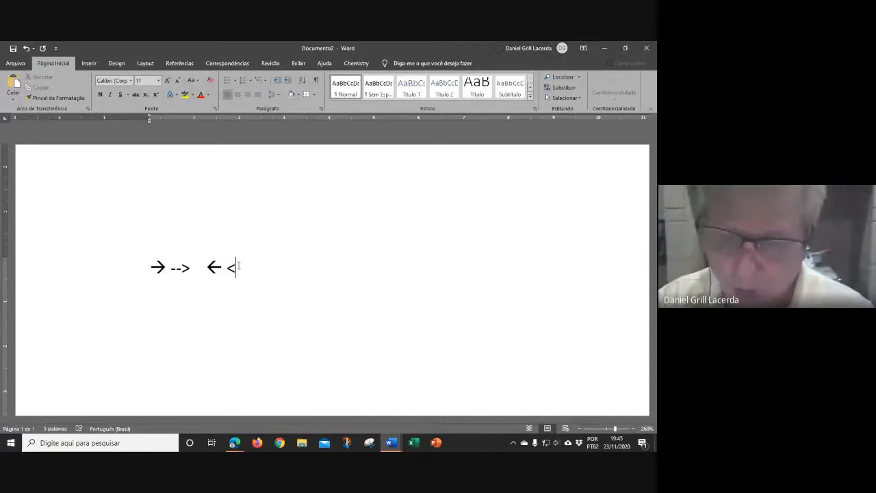
pyautogui.write('--')
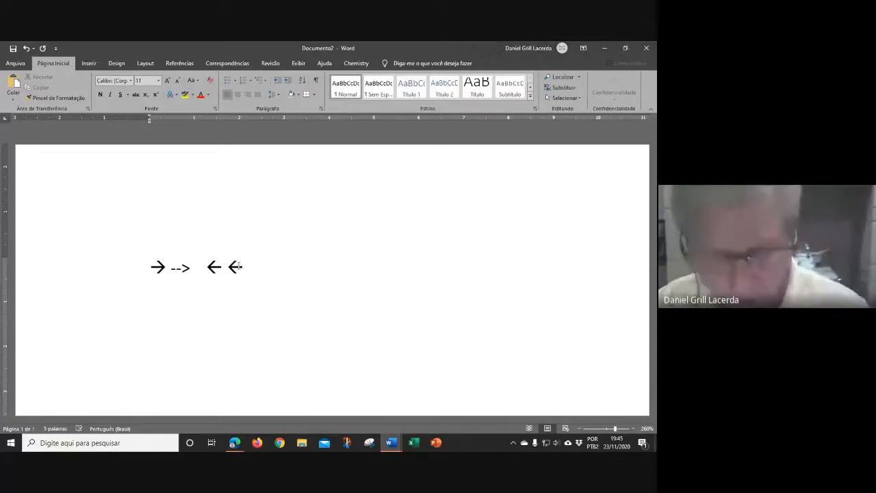
pyautogui.hotkey('ctrl', 'z')
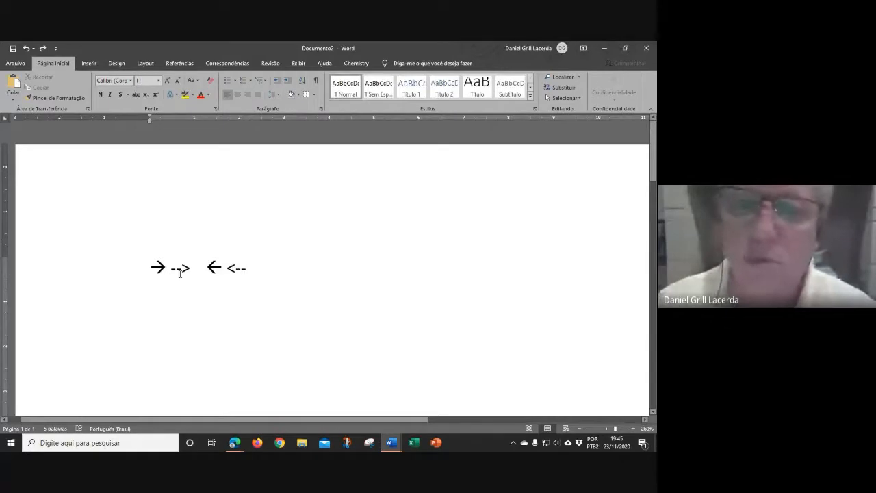
pyautogui.moveTo(172, 265)
pyautogui.mouseDown()
pyautogui.moveTo(185, 268)
pyautogui.moveTo(171, 268)
pyautogui.mouseUp()
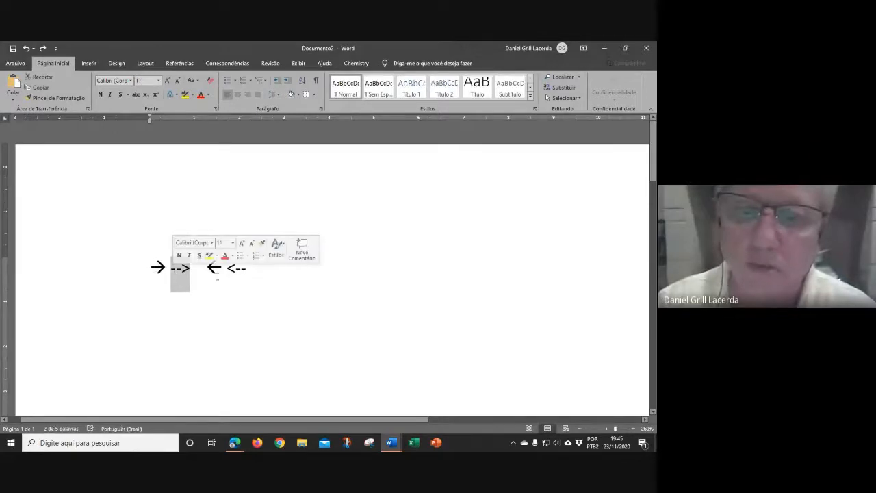
pyautogui.moveTo(227, 268); pyautogui.dragTo(245, 269)
# Step: On a new line, create a thick right arrow from "==>" and write the literal code "==>" beside it, undoing its conversion
pyautogui.click(284, 270)
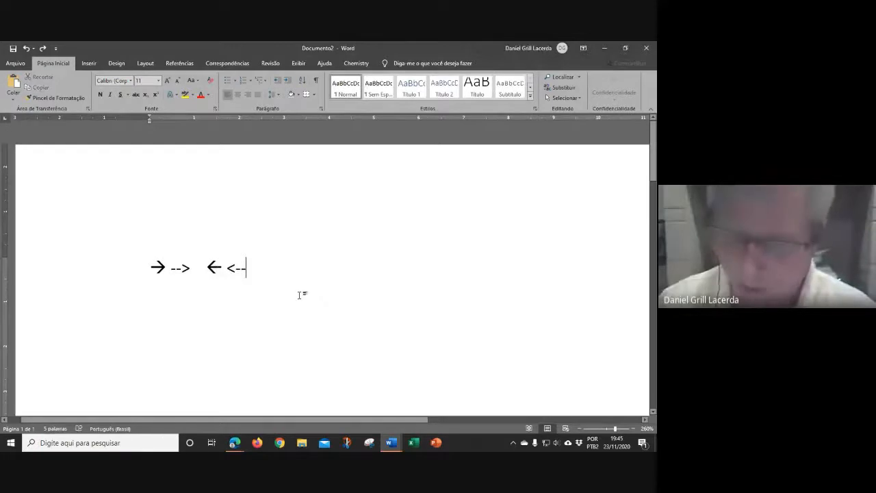
pyautogui.press('Return')
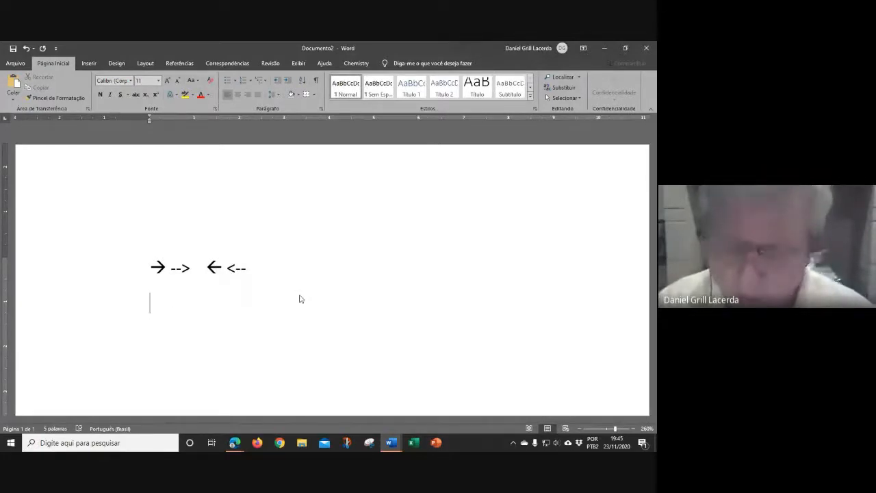
pyautogui.write('=')
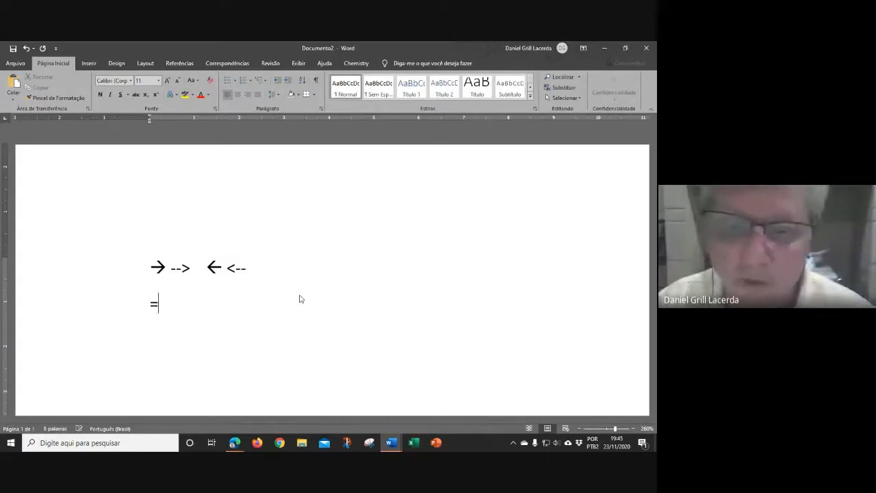
pyautogui.write('=')
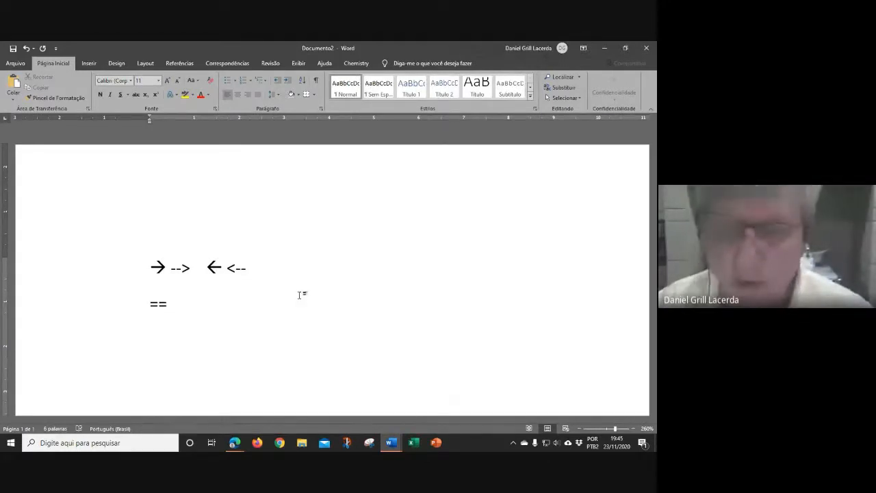
pyautogui.write('>')
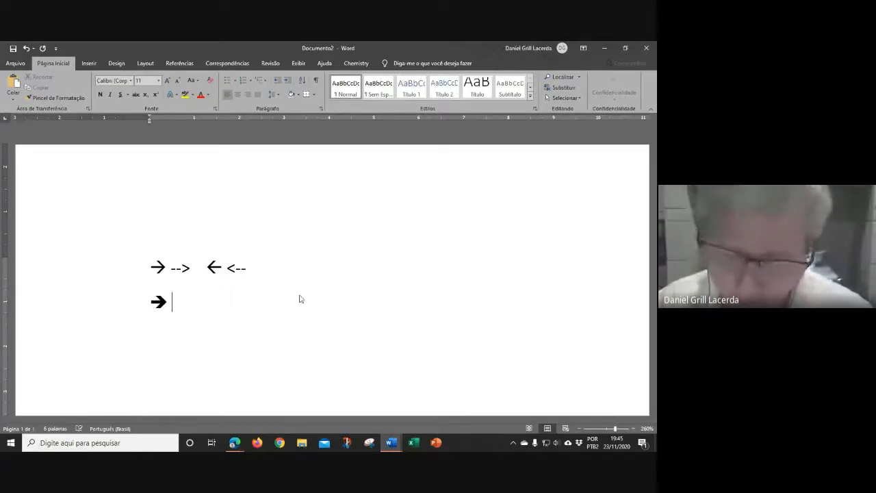
pyautogui.write('==')
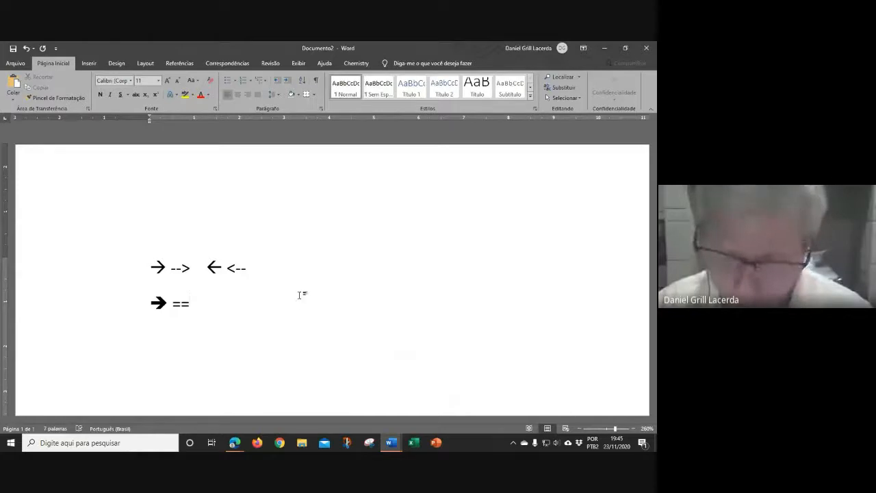
pyautogui.write('>')
pyautogui.hotkey('ctrl', 'z')
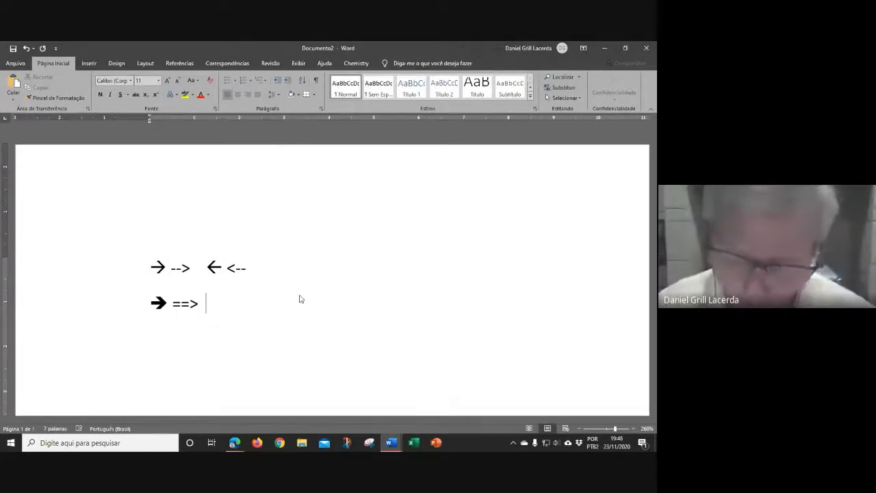
# Step: Create a thick left arrow from "<==" on the same line and write the literal code "<==" beside it, undoing its conversion
pyautogui.write('<==')
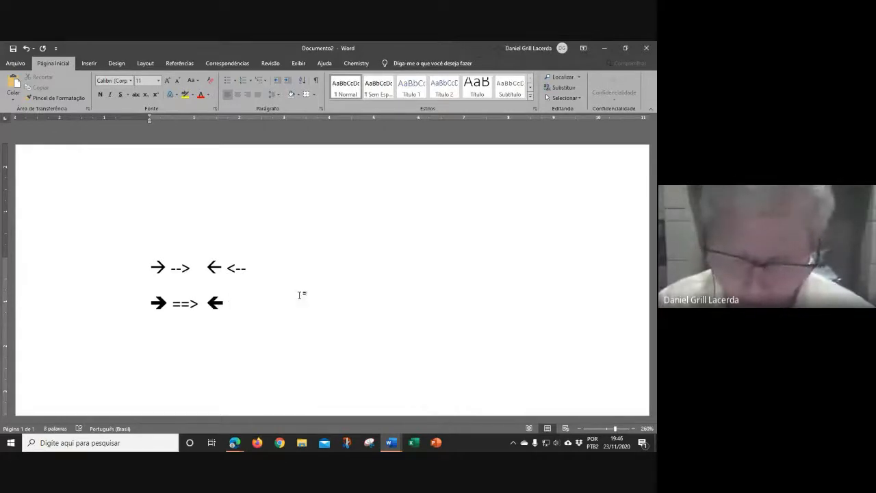
pyautogui.write(' <==')
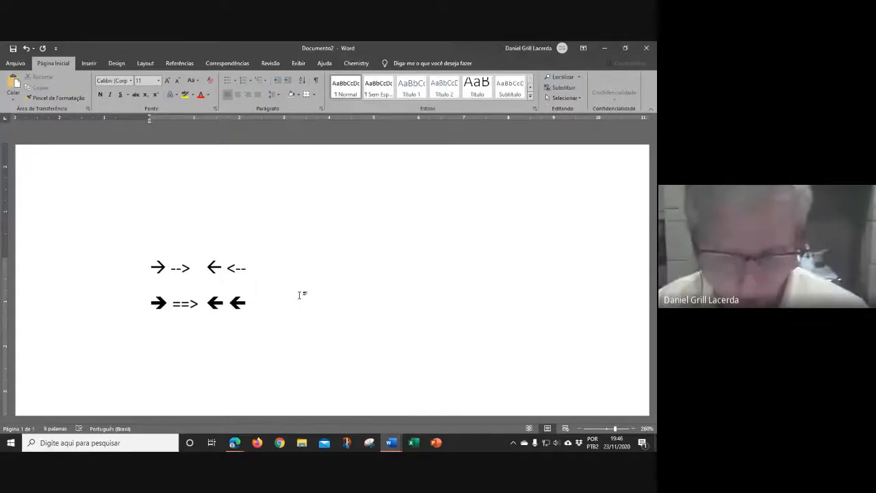
pyautogui.hotkey('ctrl', 'z')
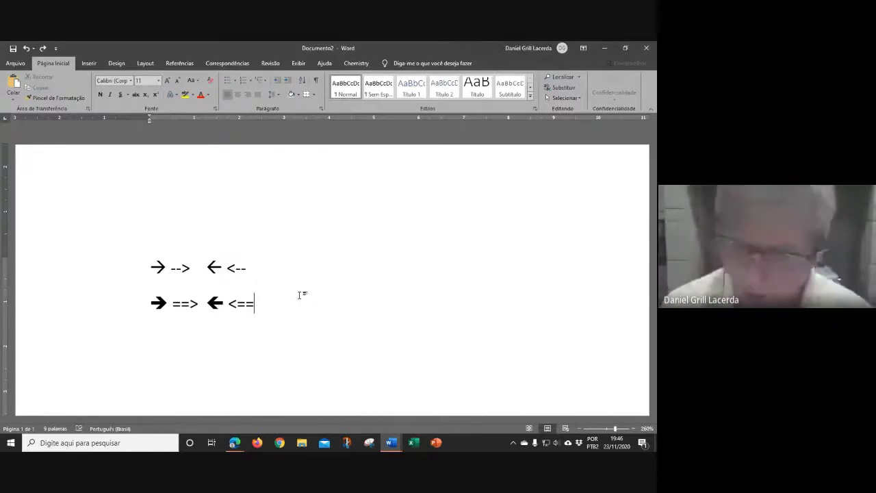
# Step: On a new line, create a double-headed arrow from "<=>" and write the literal code "<=>" beside it, undoing its conversion
pyautogui.press('Return')
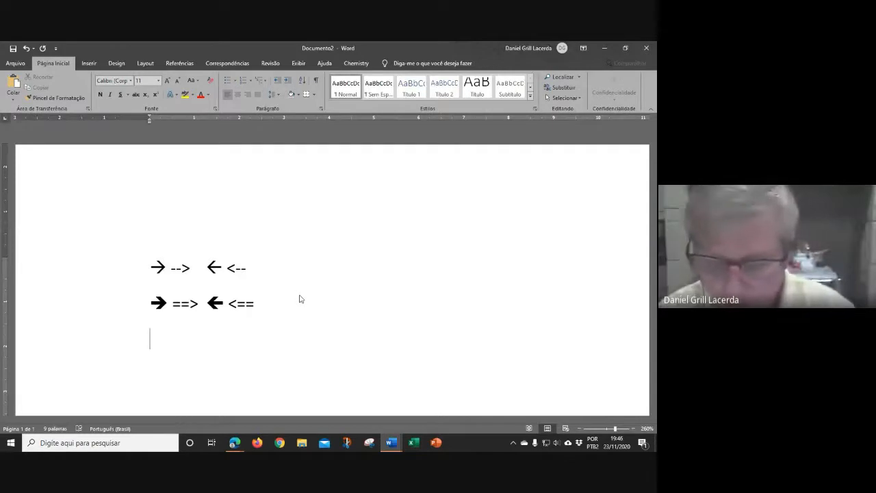
pyautogui.write('<')
pyautogui.write('=>')
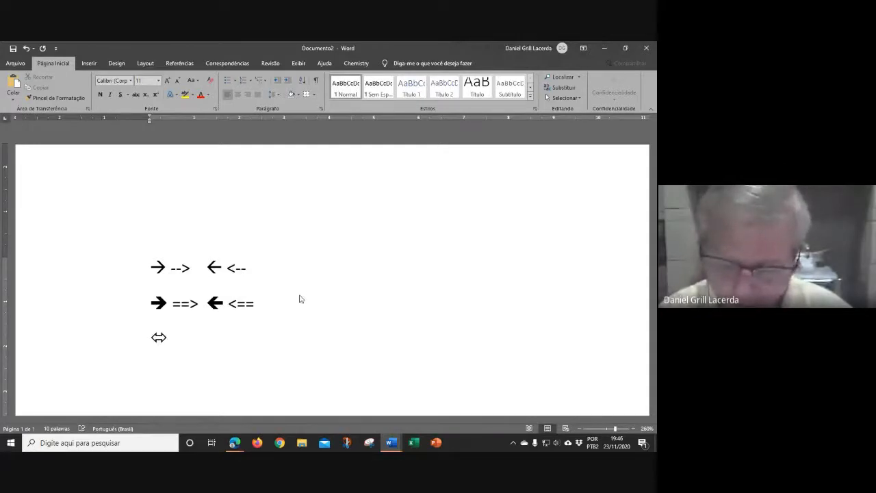
pyautogui.write(' <=')
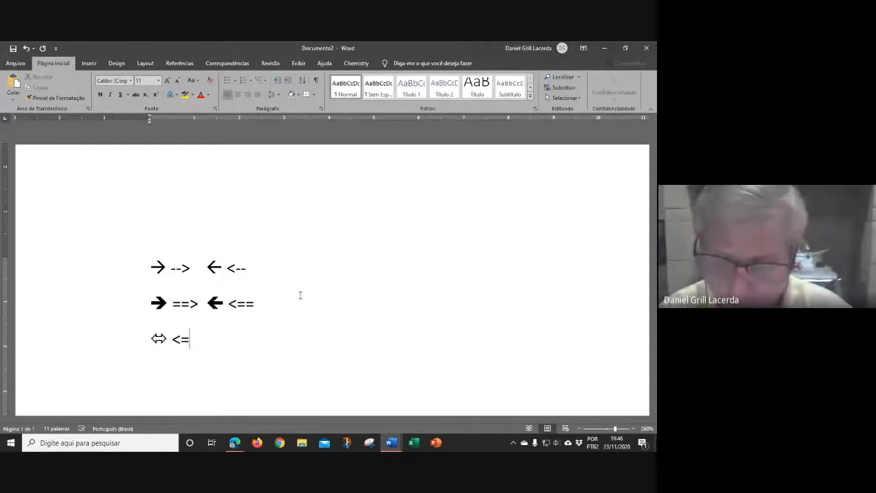
pyautogui.write('>')
pyautogui.hotkey('ctrl', 'z')
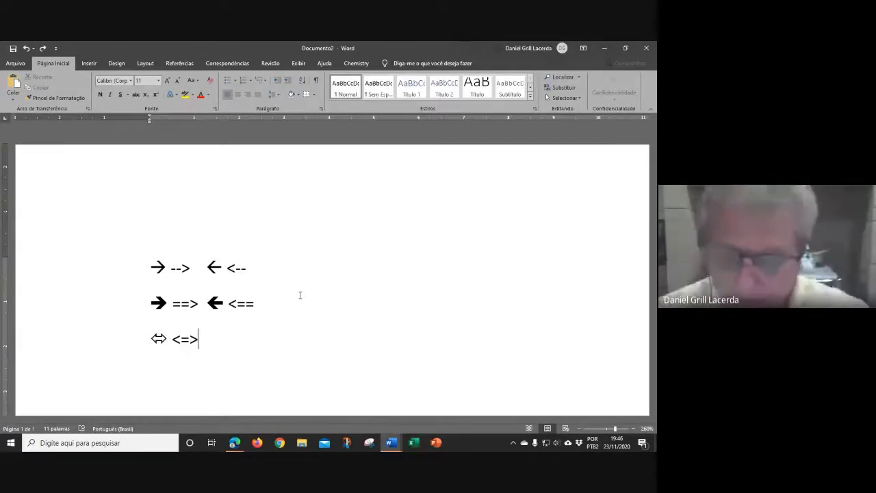
# Step: On a new line, create the ® symbol from "(r)" and write the literal code "(r)" beside it, undoing its conversion
pyautogui.press('Return')
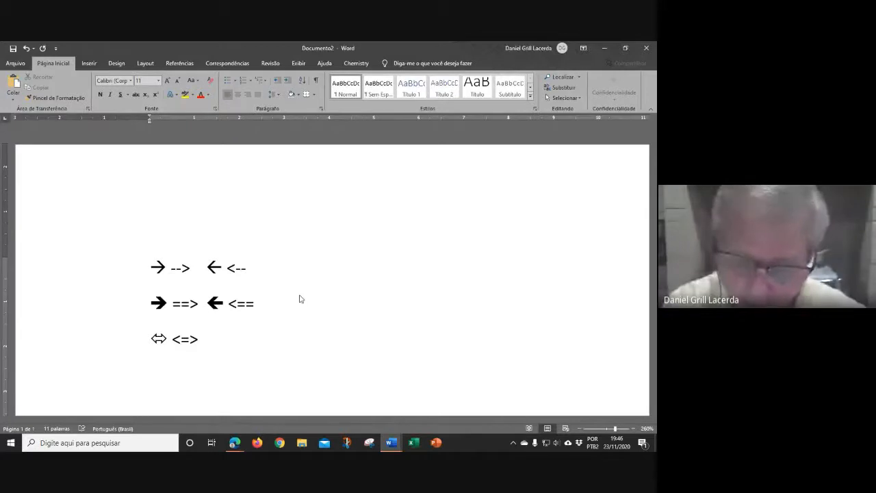
pyautogui.write('(r')
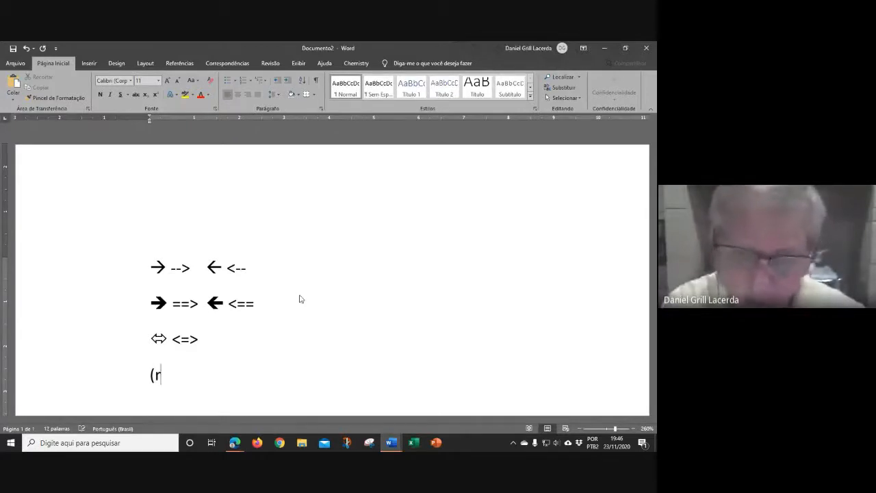
pyautogui.write(')')
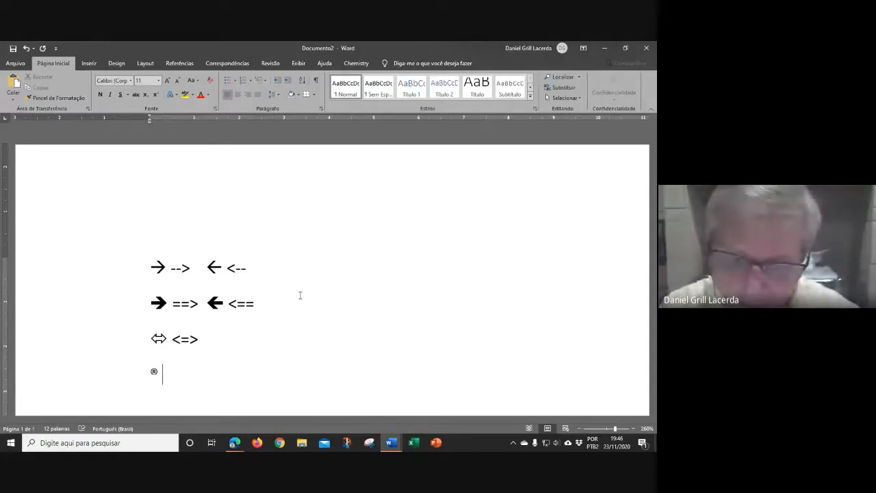
pyautogui.write(' (r)')
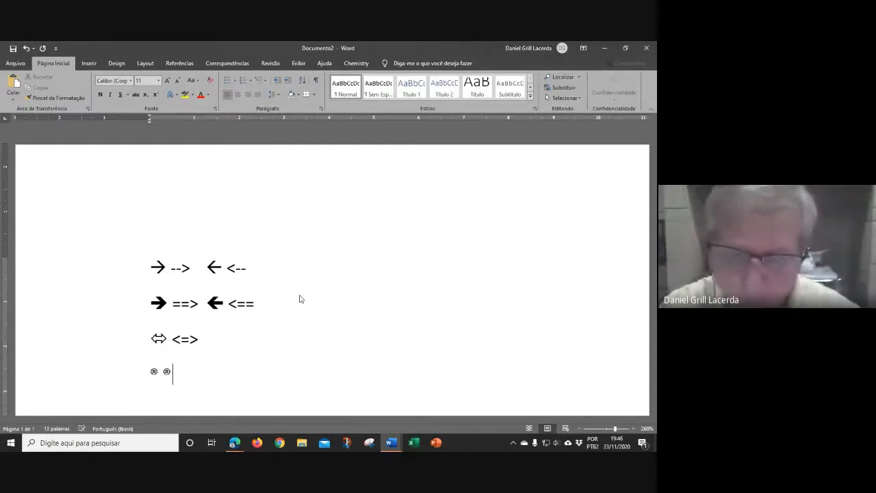
pyautogui.hotkey('ctrl', 'z')
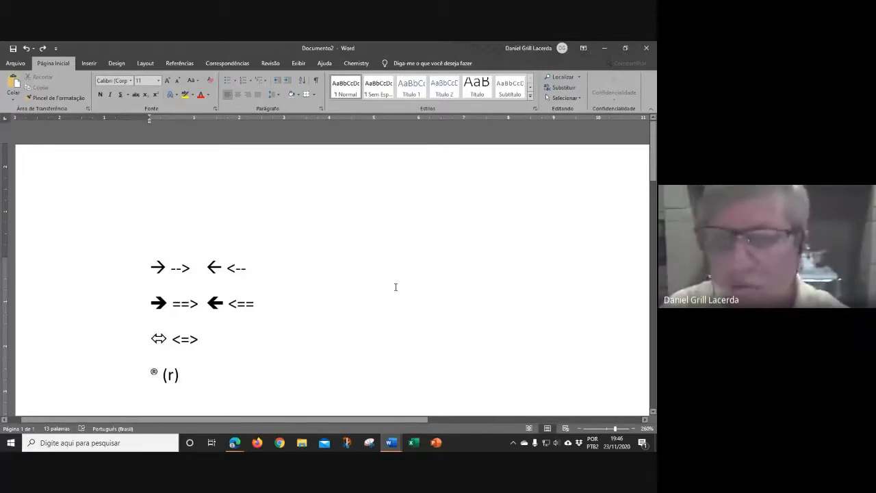
# Step: On a new line, write "angulo apos" without accents, letting AutoCorrect turn it into "Ângulo após"
pyautogui.scroll(-2, 395, 287)
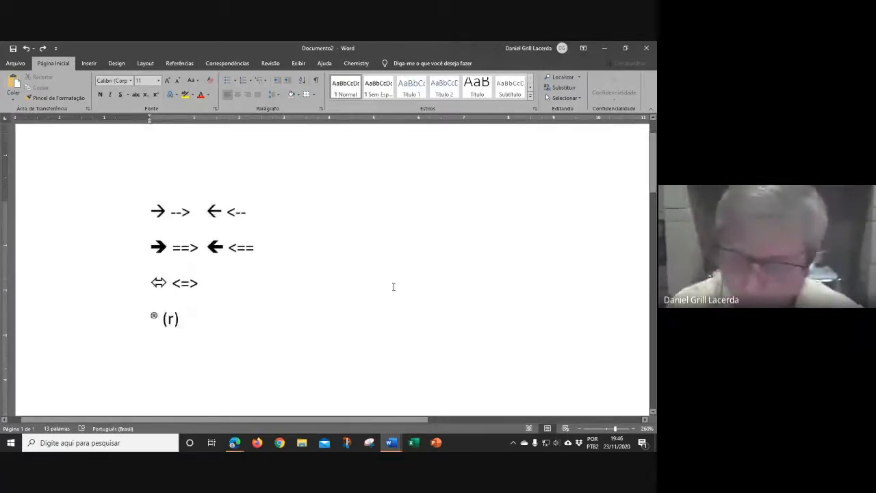
pyautogui.press('Return')
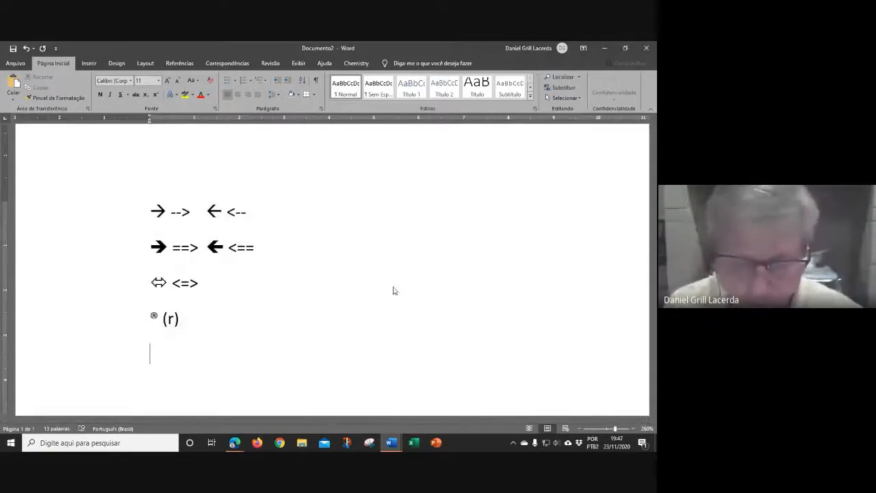
pyautogui.write('an')
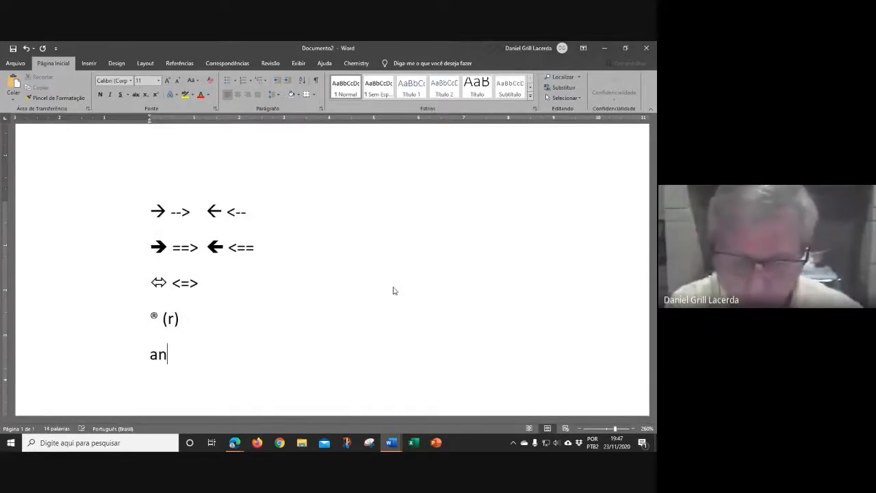
pyautogui.write('gulo')
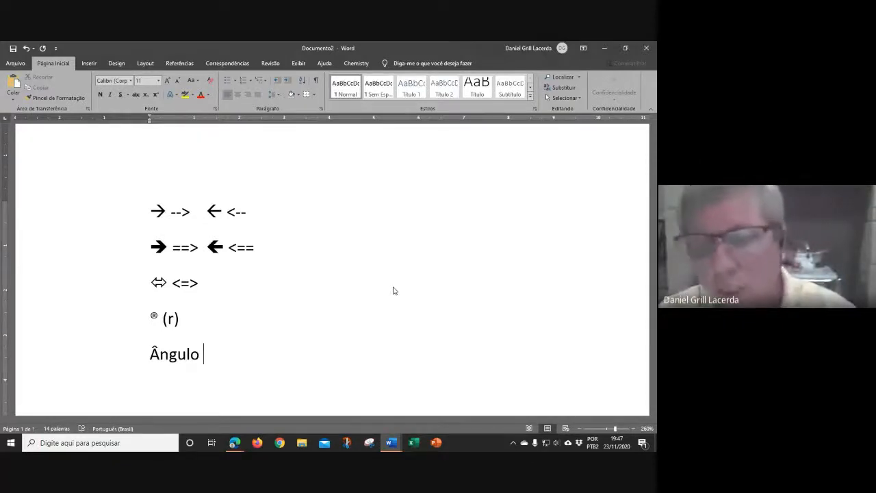
pyautogui.write('apos')
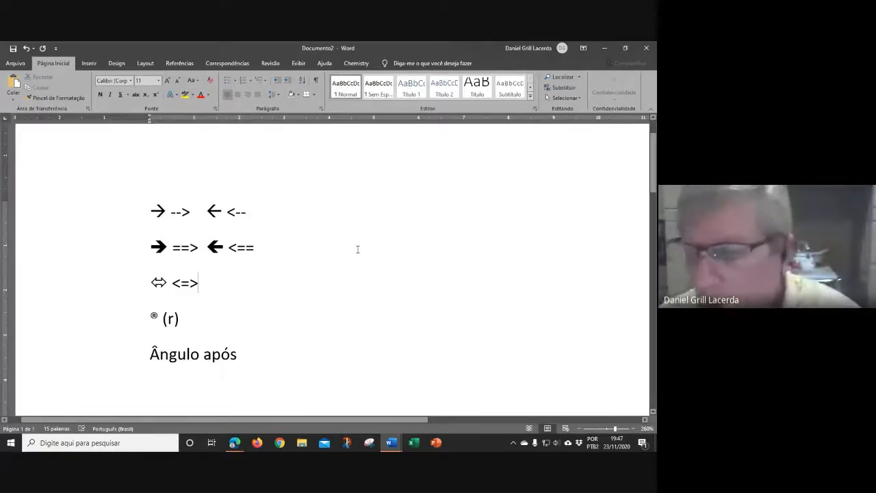
pyautogui.click(358, 249)
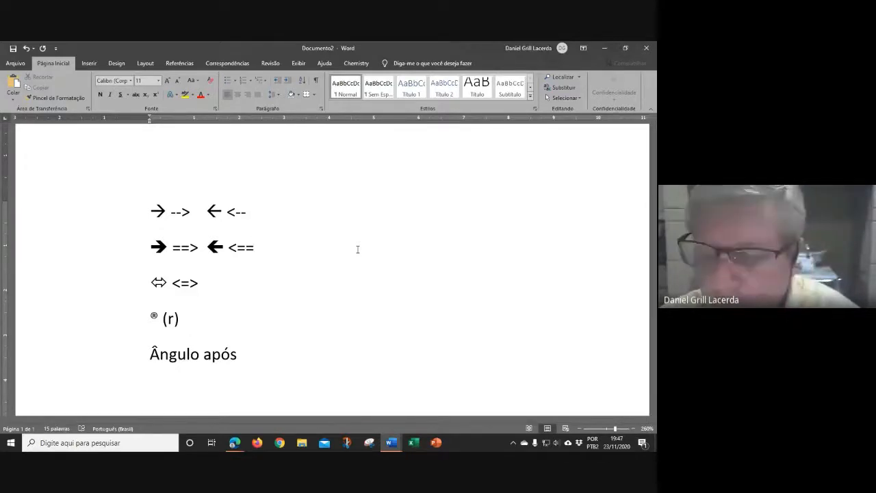
# Step: Look over the general and display settings in Word's options and open the AutoCorrect options from the text proofing settings
pyautogui.click(11, 63)
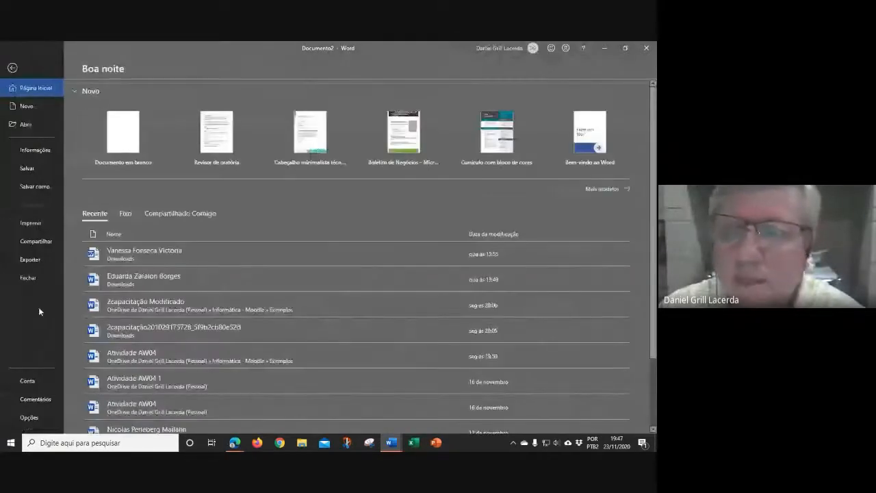
pyautogui.click(28, 417)
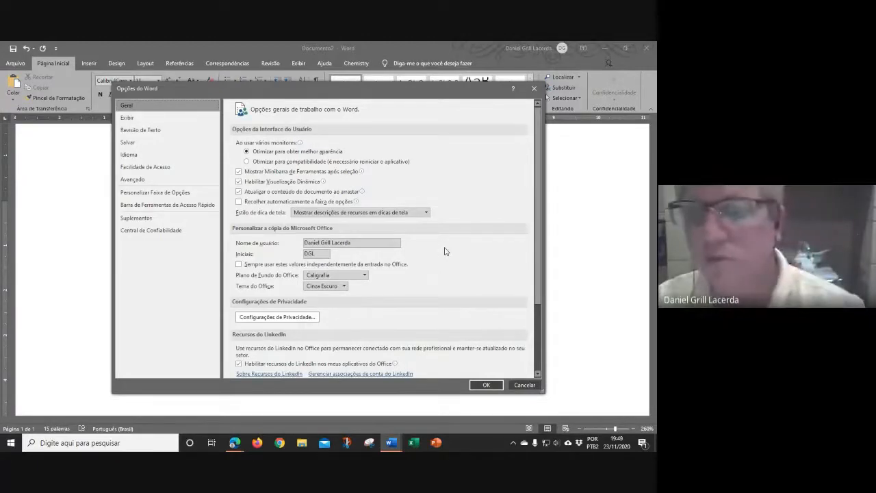
pyautogui.scroll(-1, 444, 252)
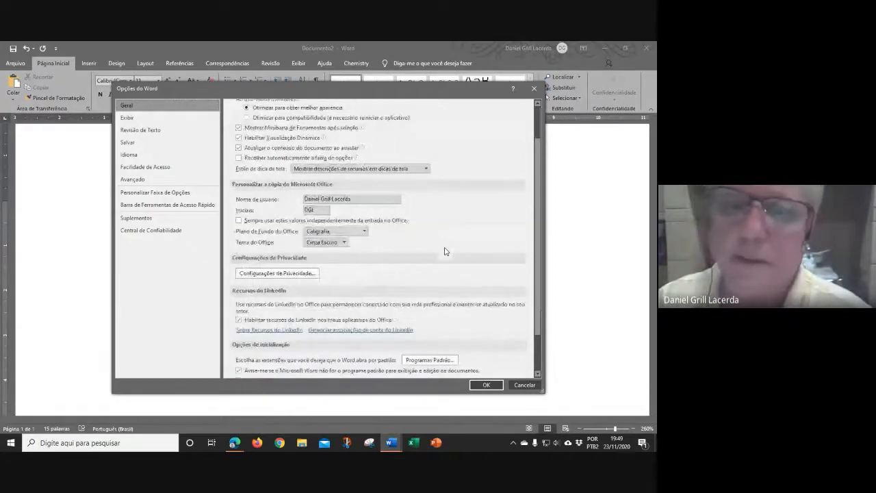
pyautogui.scroll(1, 444, 251)
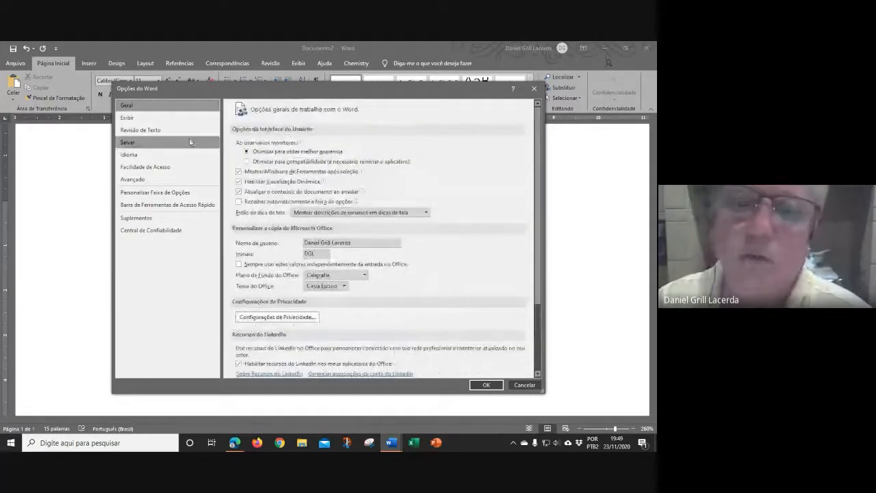
pyautogui.click(127, 118)
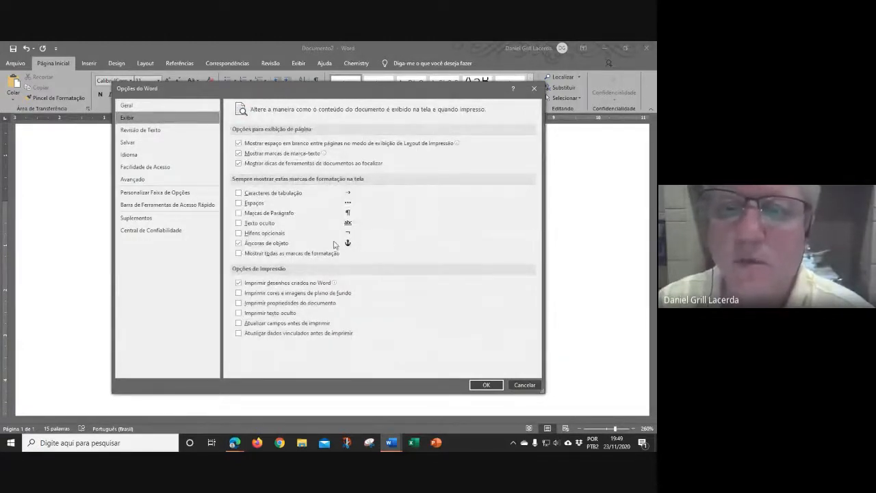
pyautogui.click(141, 133)
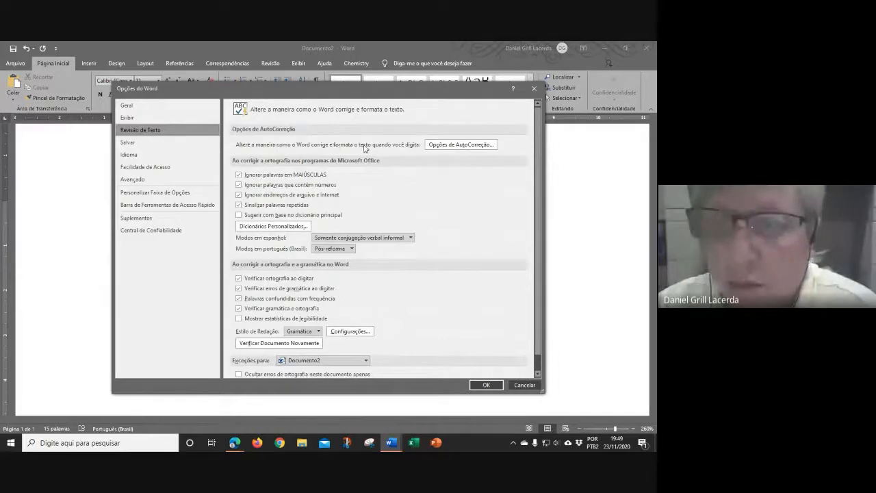
pyautogui.click(459, 146)
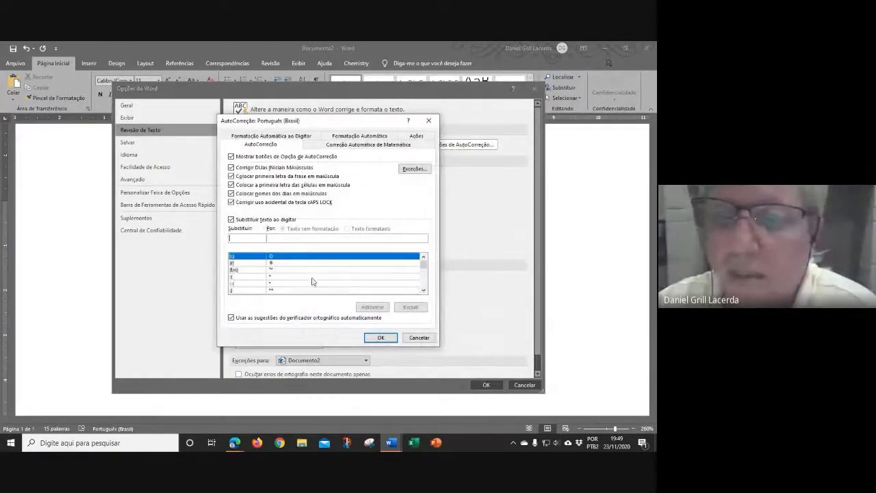
# Step: Examine the AutoCorrect replacement list, from the symbol and arrow codes to the misspelled words beginning with "a" and "b"
pyautogui.scroll(-2, 310, 269)
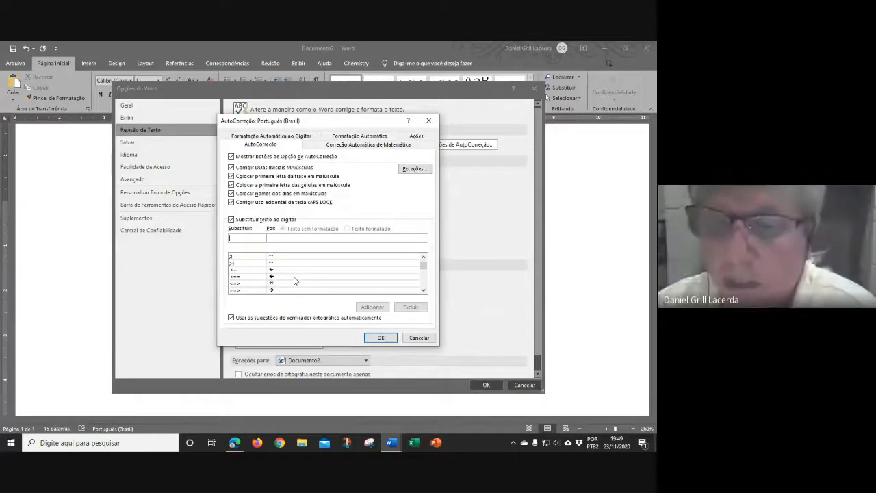
pyautogui.scroll(-1, 282, 276)
pyautogui.scroll(-6, 260, 274)
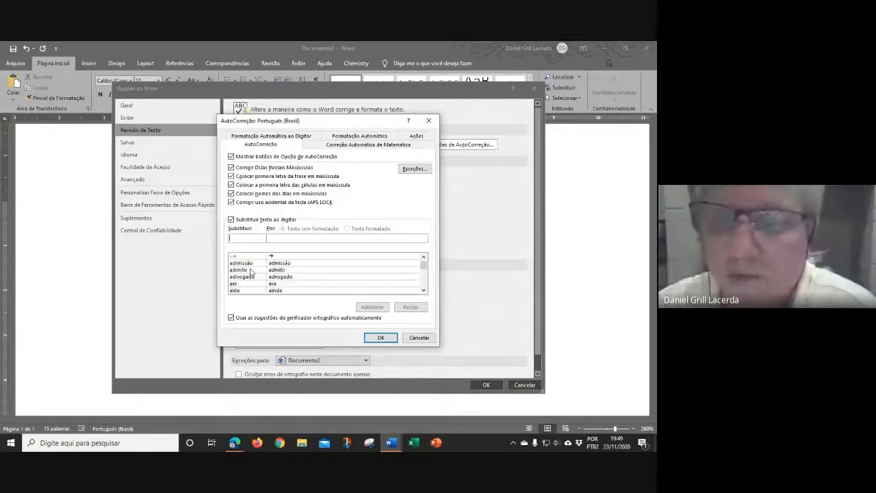
pyautogui.scroll(-1, 250, 272)
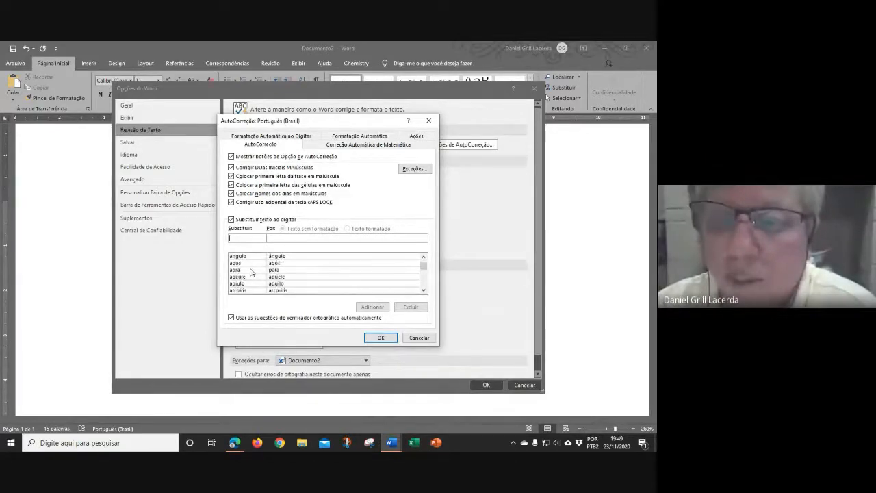
pyautogui.scroll(-2, 251, 273)
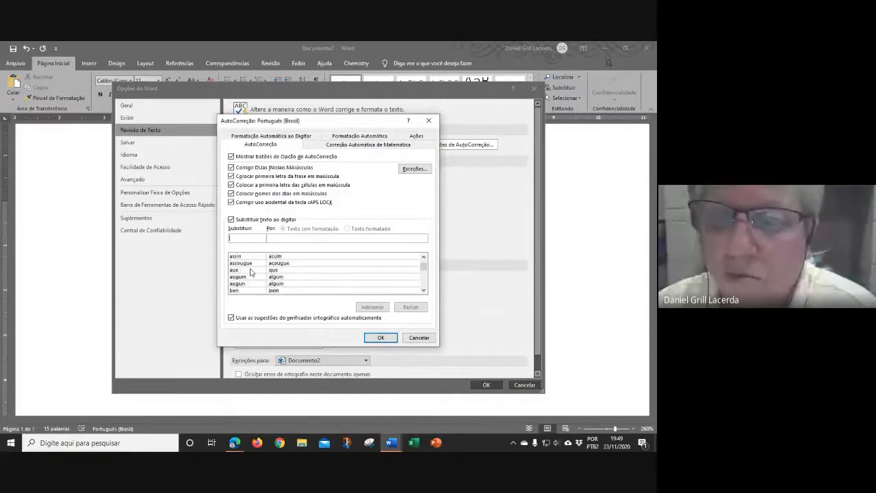
pyautogui.scroll(4, 250, 272)
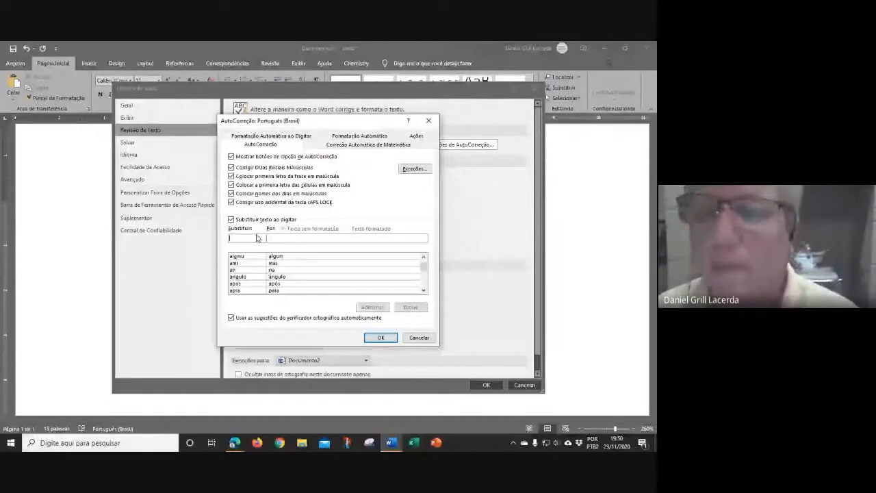
# Step: Add an AutoCorrect entry that replaces "qino" with "Química Inorgânica" and check it in the replacement list
pyautogui.write('qndo')
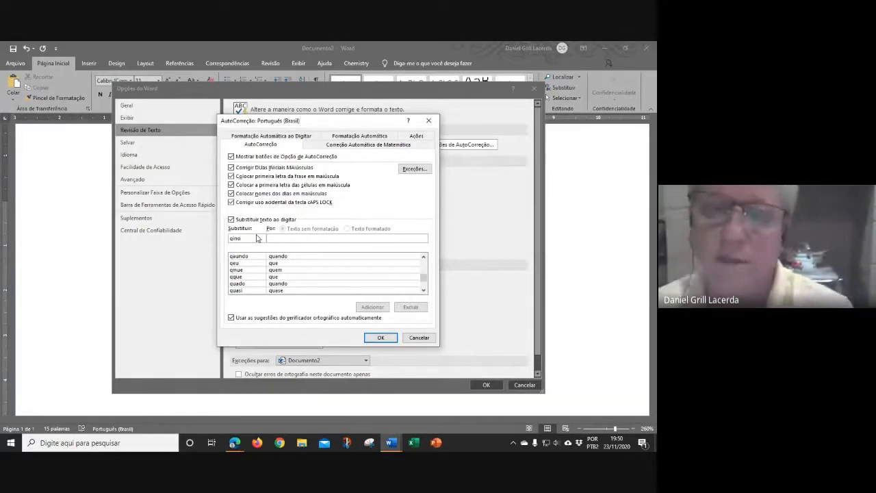
pyautogui.click(294, 238)
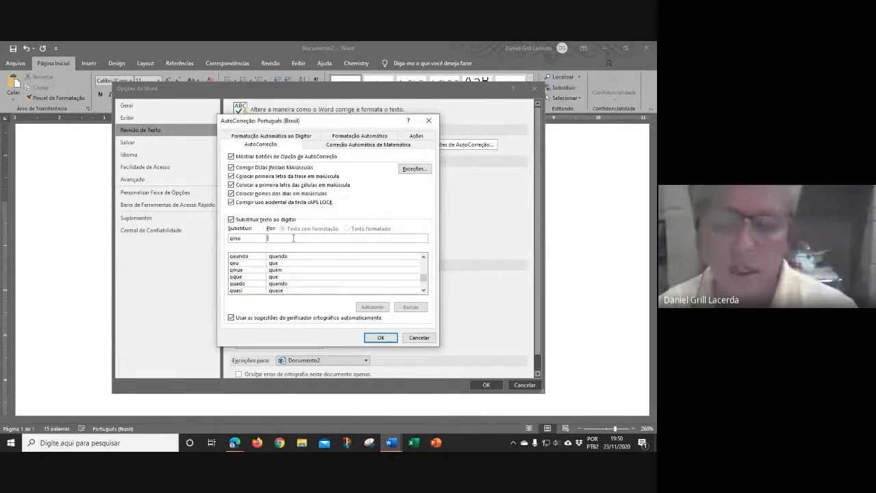
pyautogui.write('Q')
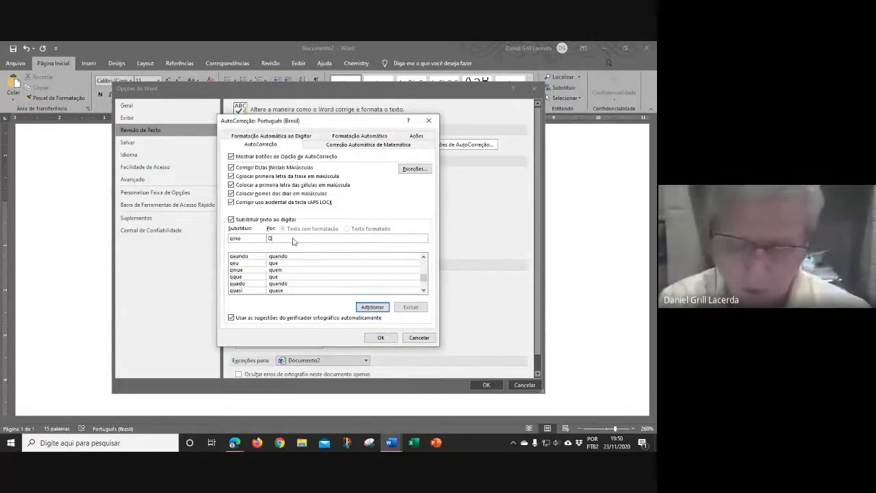
pyautogui.write('uimica')
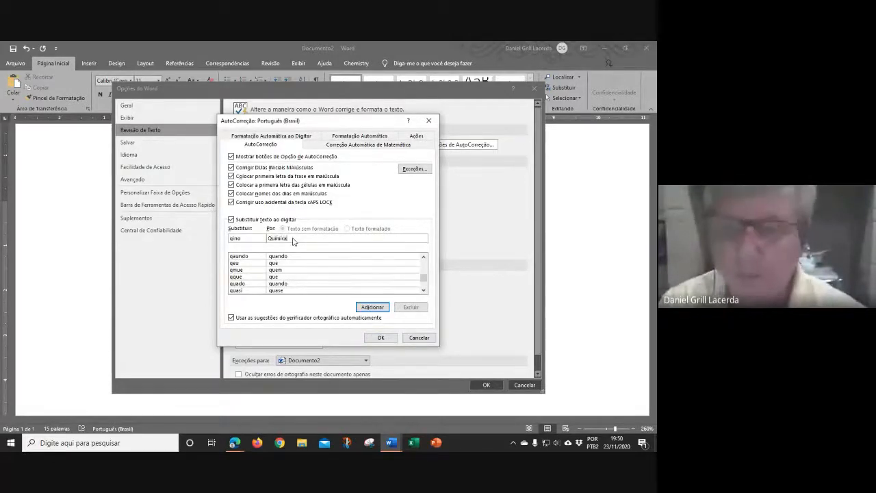
pyautogui.write(' Inorgânica')
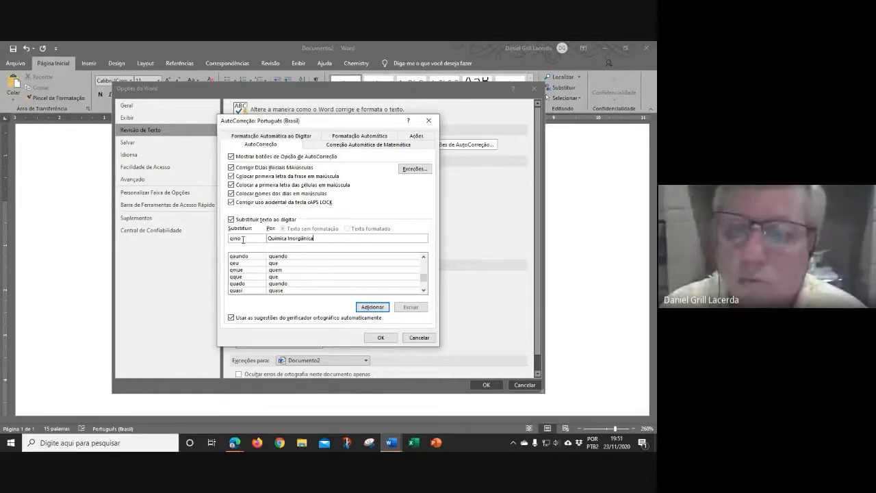
pyautogui.click(370, 308)
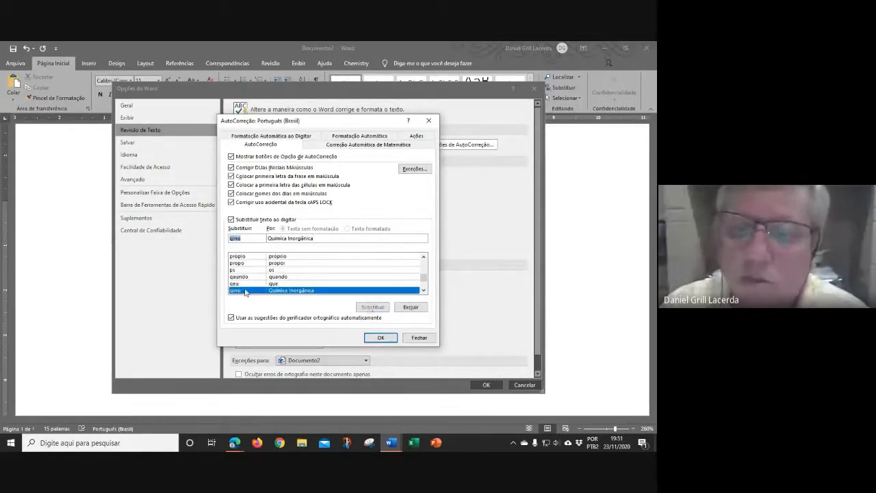
pyautogui.scroll(-1, 286, 283)
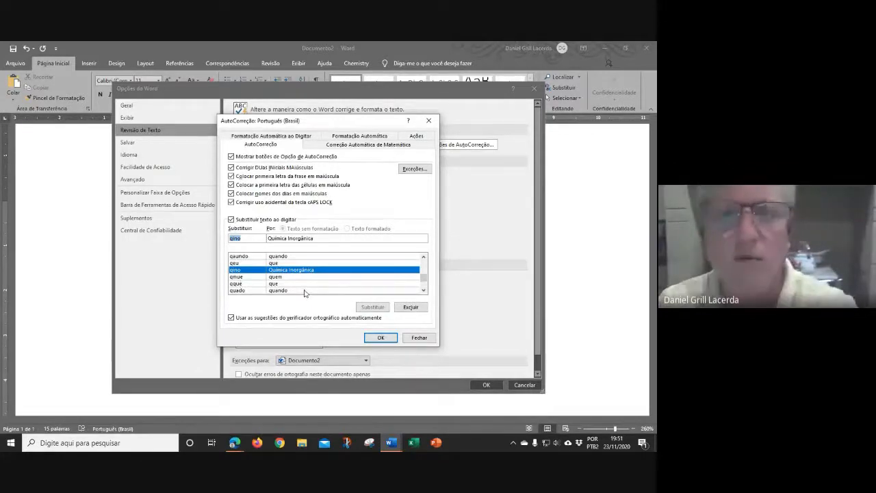
# Step: Accept the AutoCorrect and Word options and write "qino" after "Ângulo após", letting it expand to "Química Inorgânica"
pyautogui.click(380, 338)
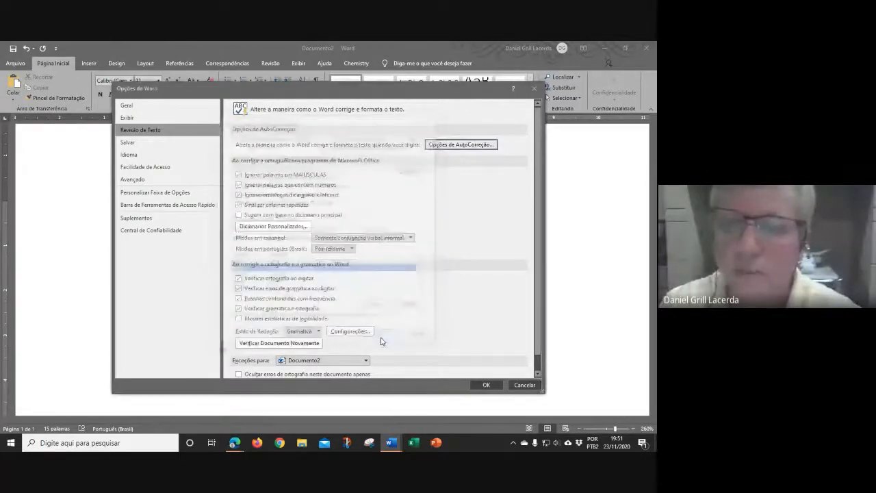
pyautogui.click(486, 384)
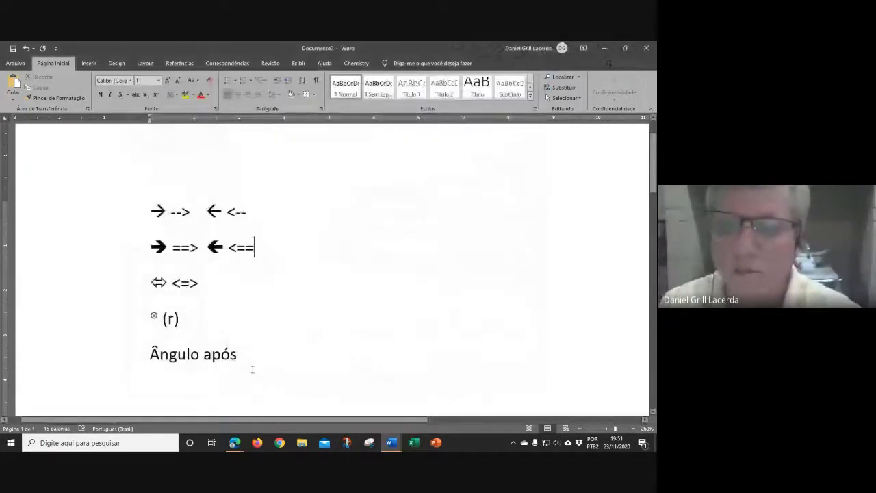
pyautogui.write('qino')
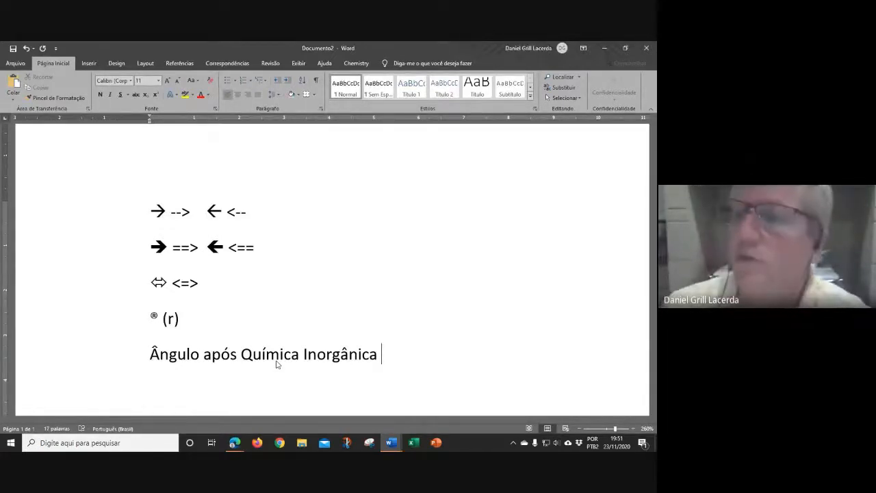
# Step: Replace all occurrences of "Química Inorgânica" with the same text in bold, using Find and Replace
pyautogui.click(574, 86)
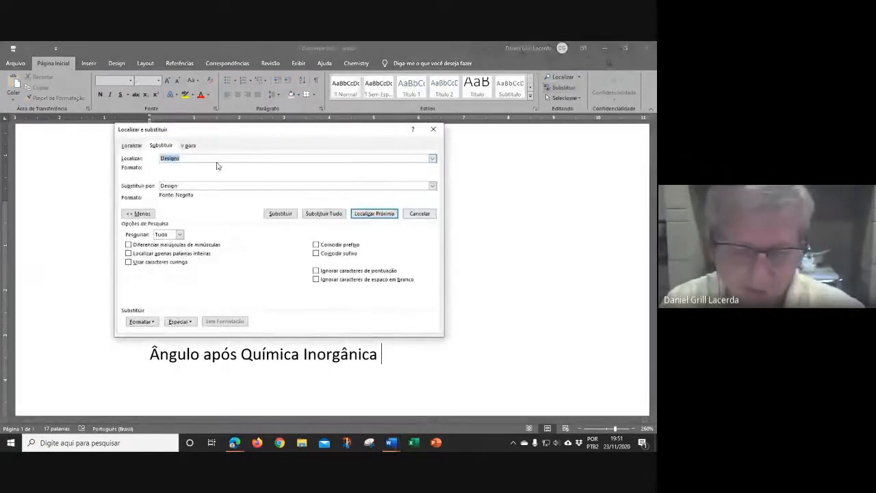
pyautogui.write('Qui')
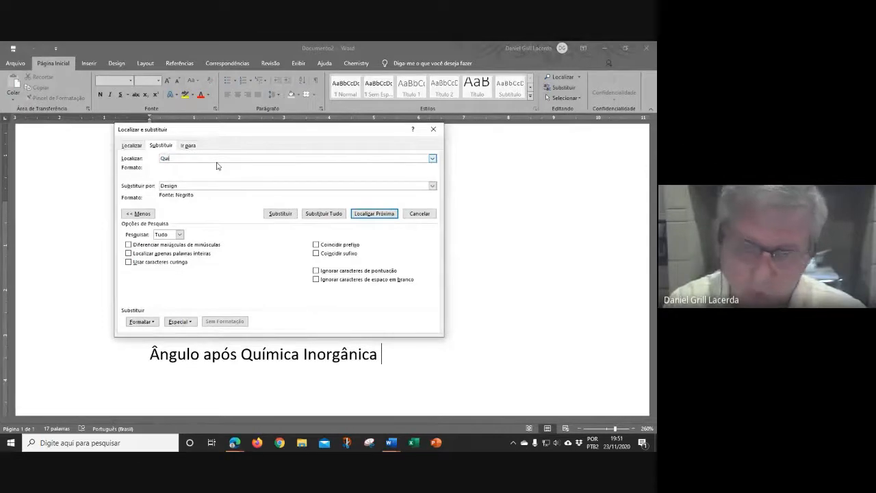
pyautogui.write('mica Inorgânica')
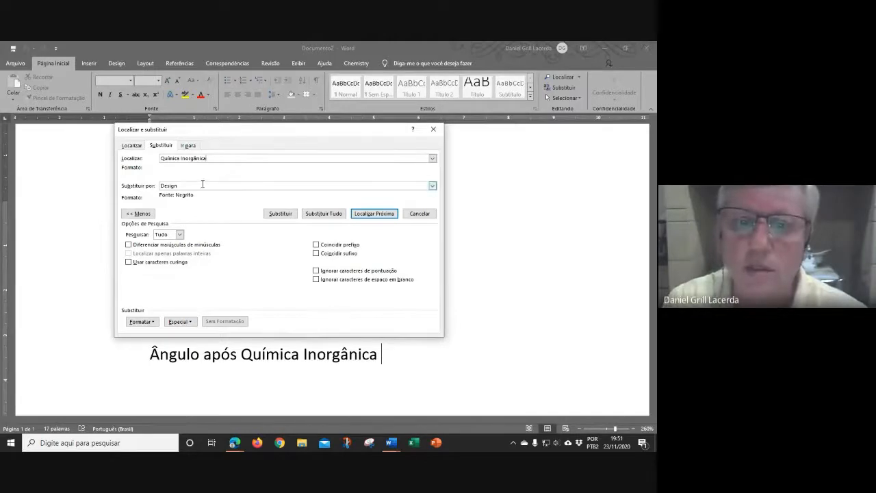
pyautogui.moveTo(201, 185); pyautogui.dragTo(123, 185)
pyautogui.write('Qu')
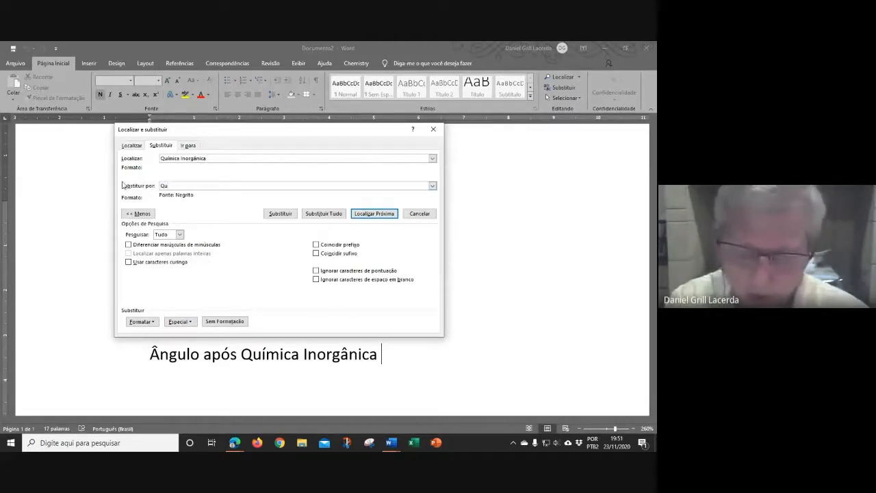
pyautogui.write('ímica Inorg')
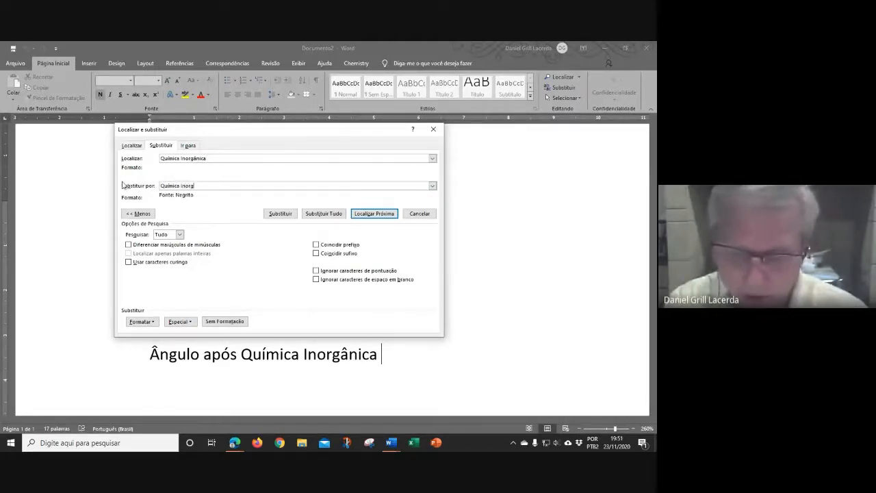
pyautogui.write('ânica')
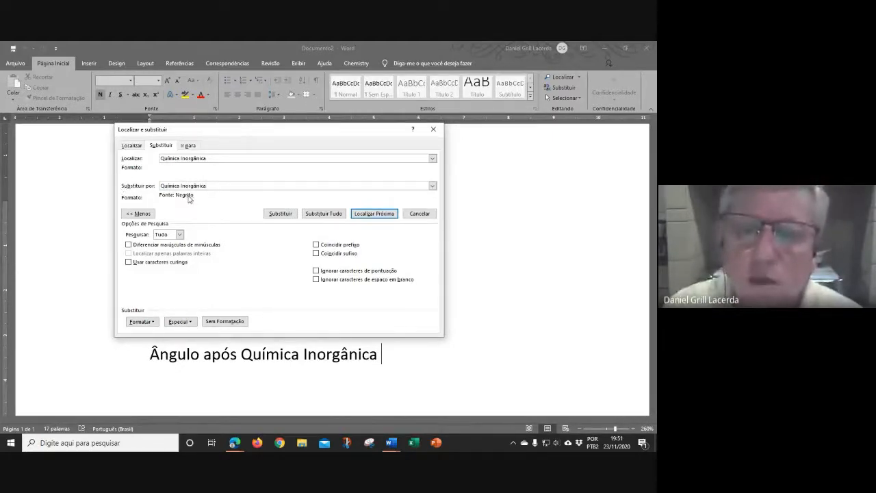
pyautogui.click(324, 214)
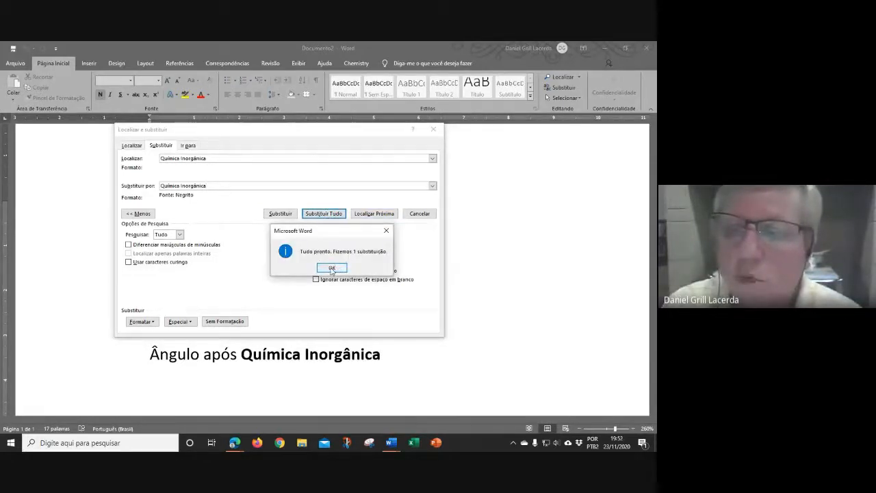
pyautogui.click(332, 269)
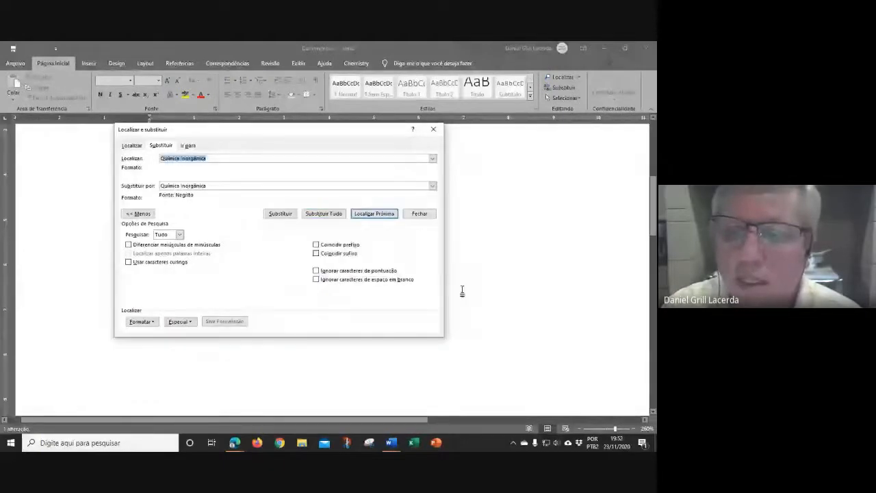
pyautogui.click(420, 214)
pyautogui.scroll(3, 477, 204)
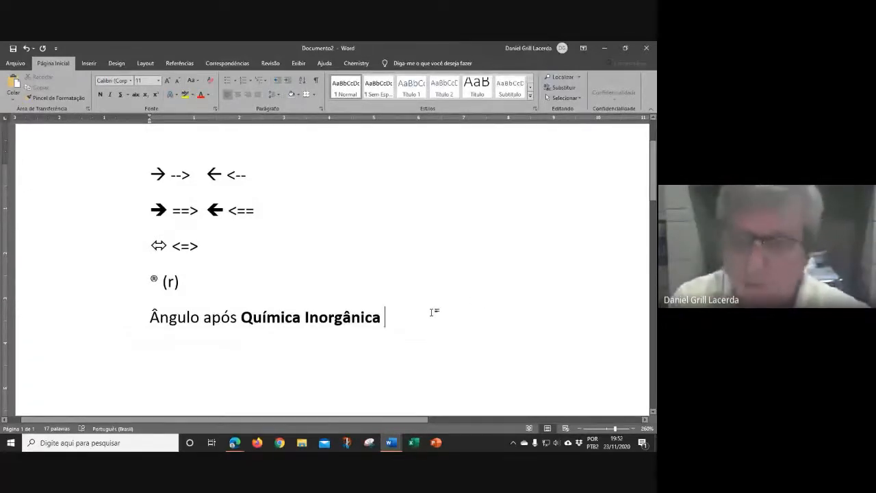
# Step: Add a second bold "Química Inorgânica" at the end of the last line, followed by "jfdjkfd" without bold
pyautogui.hotkey('ctrl', 'n')
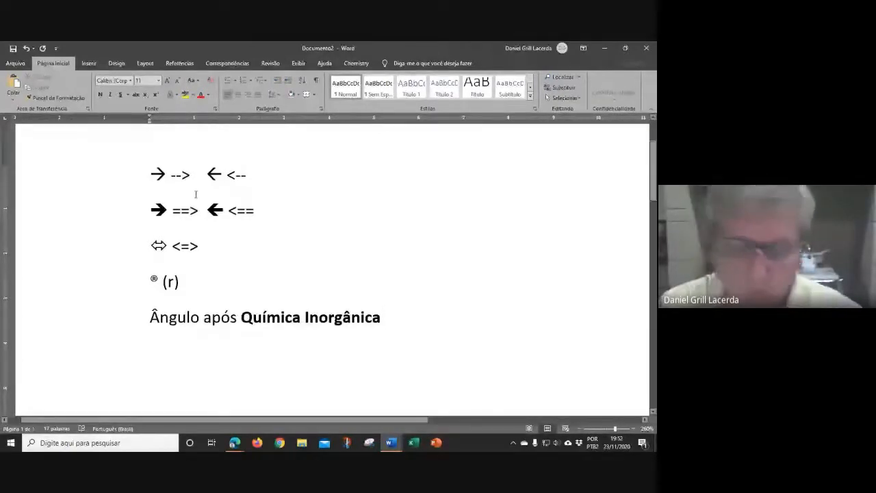
pyautogui.write('Química Inorgânica')
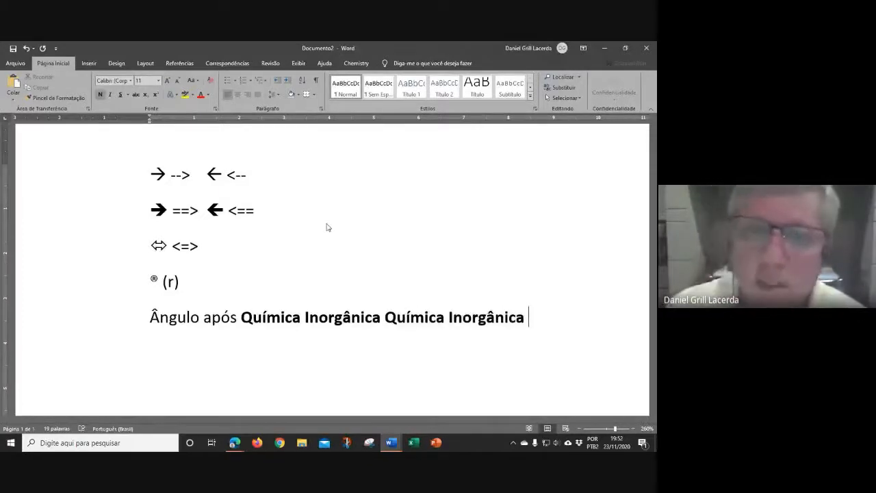
pyautogui.click(102, 98)
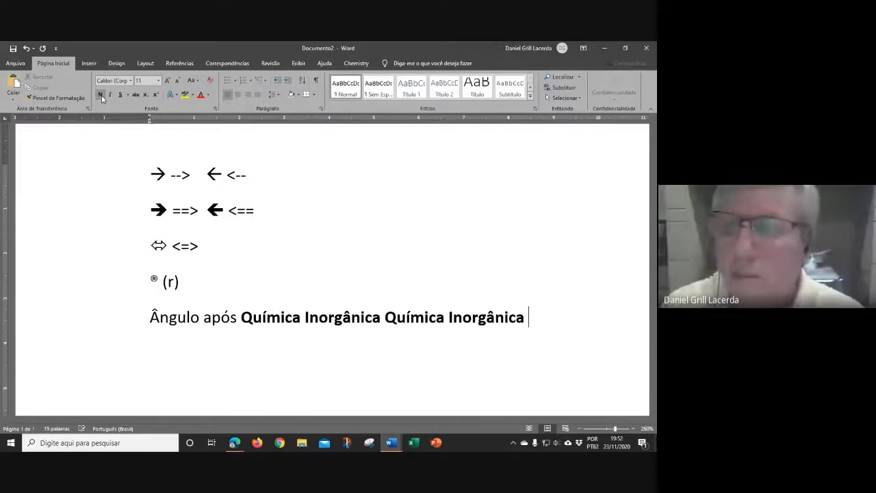
pyautogui.write('jfdjkfd')
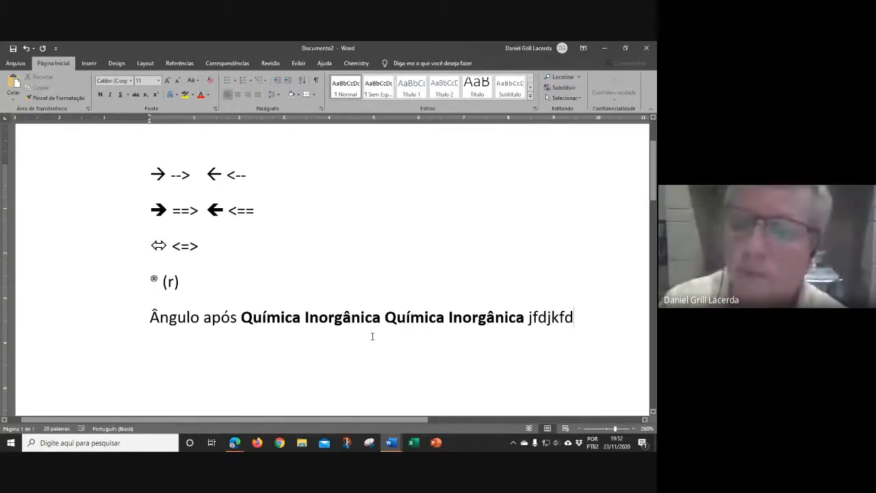
# Step: Delete the first bold "Química Inorgânica" on the last line and add "leqi" after "jfdjkfd"
pyautogui.moveTo(242, 319); pyautogui.dragTo(375, 318)
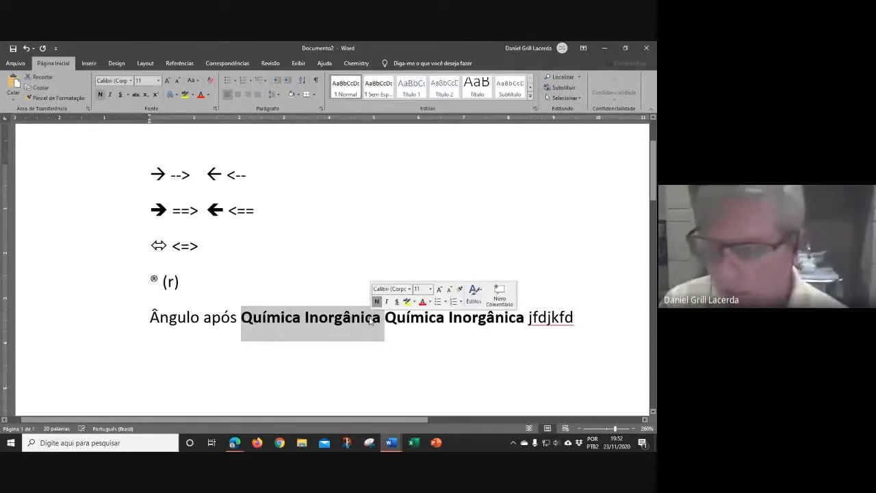
pyautogui.press('Delete')
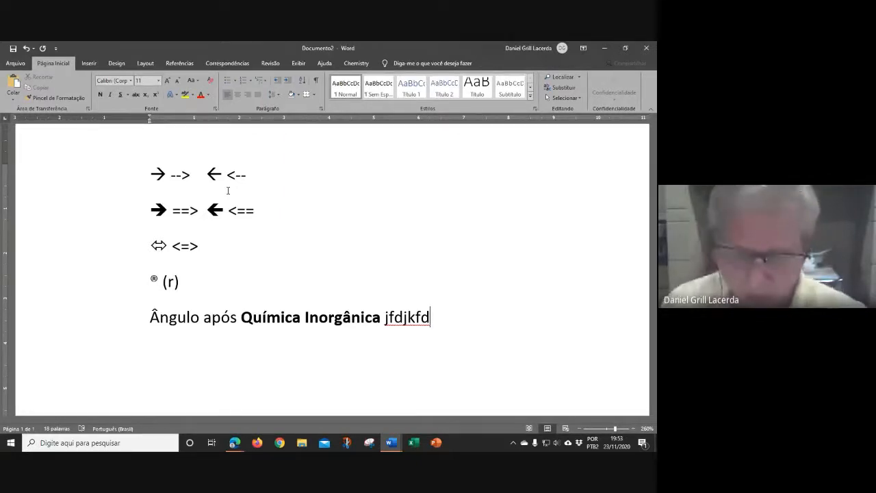
pyautogui.write('l')
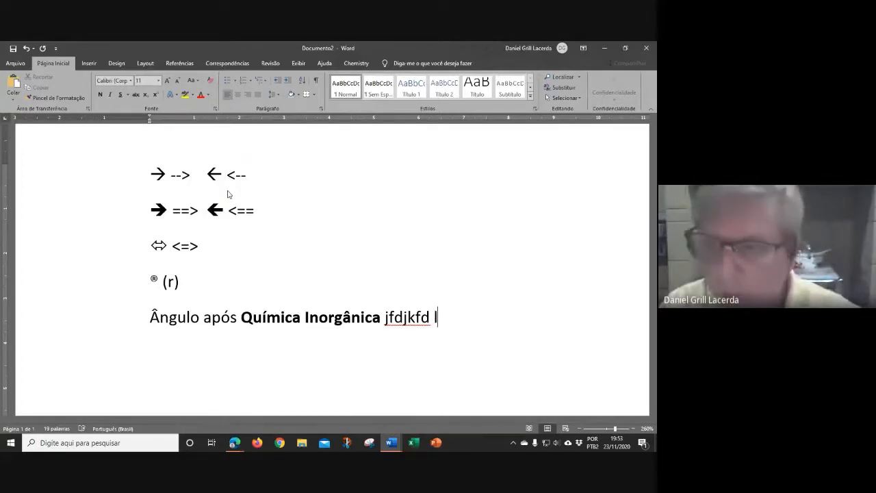
pyautogui.write('e')
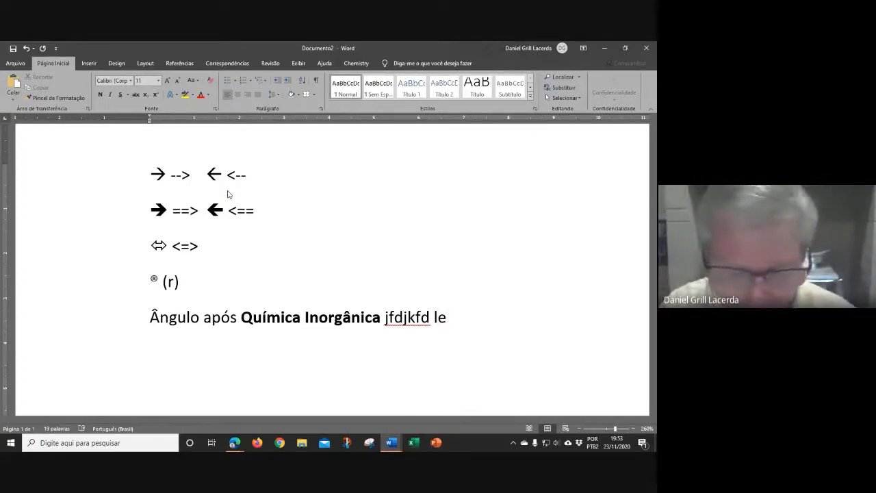
pyautogui.write('qi')
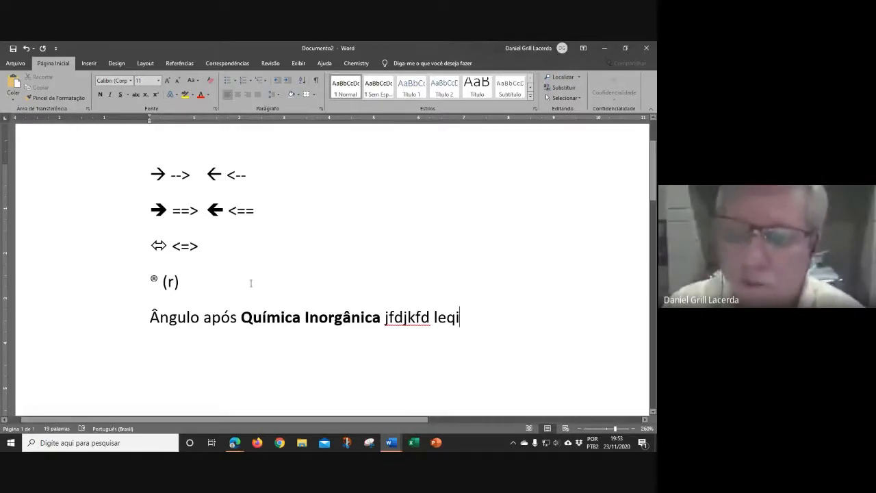
# Step: Switch to the Google Meet call in the browser and read the participants' chat messages
pyautogui.click(235, 443)
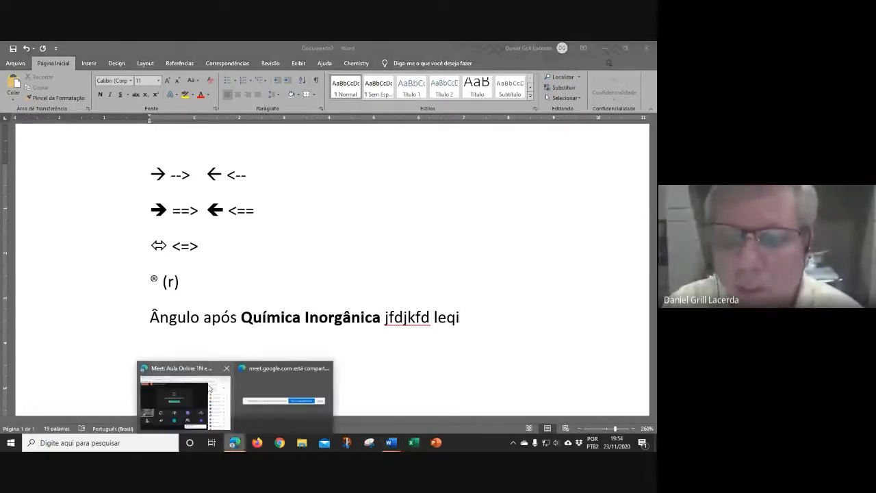
pyautogui.click(203, 389)
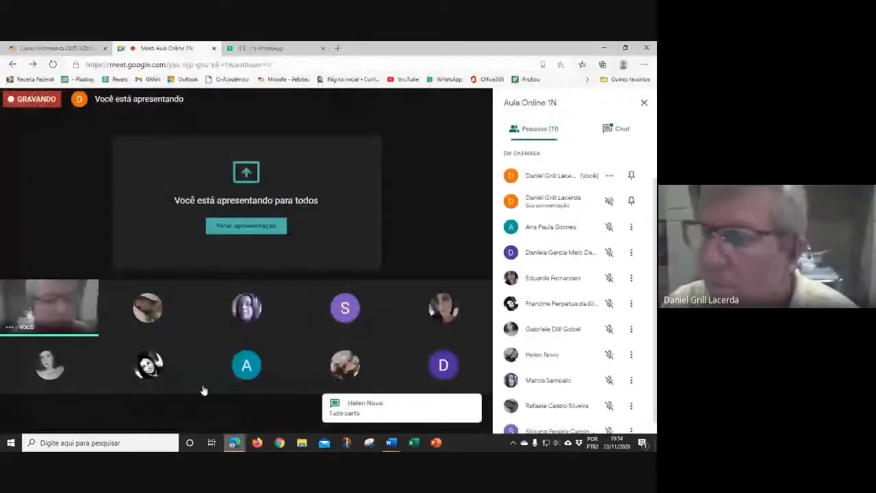
pyautogui.click(614, 139)
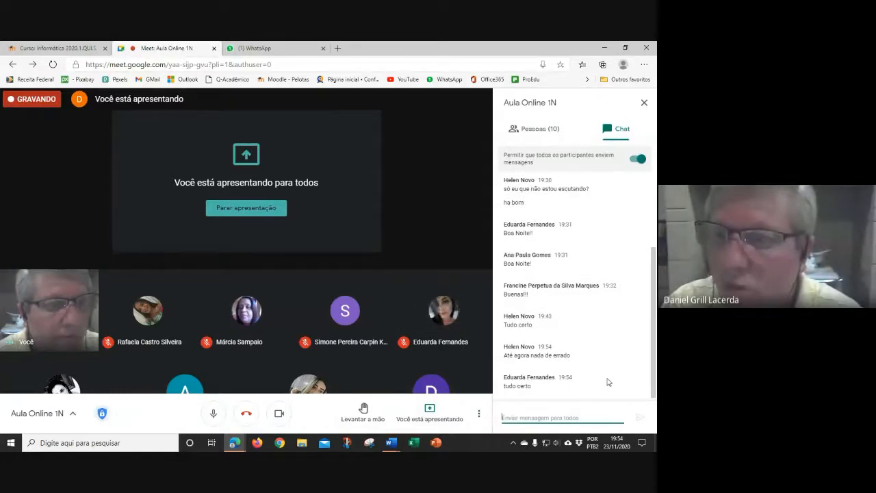
# Step: Switch to Documento1 in Word and select its whole first paragraph, followed by only the range from "vídeo" to "caixa de"
pyautogui.click(388, 443)
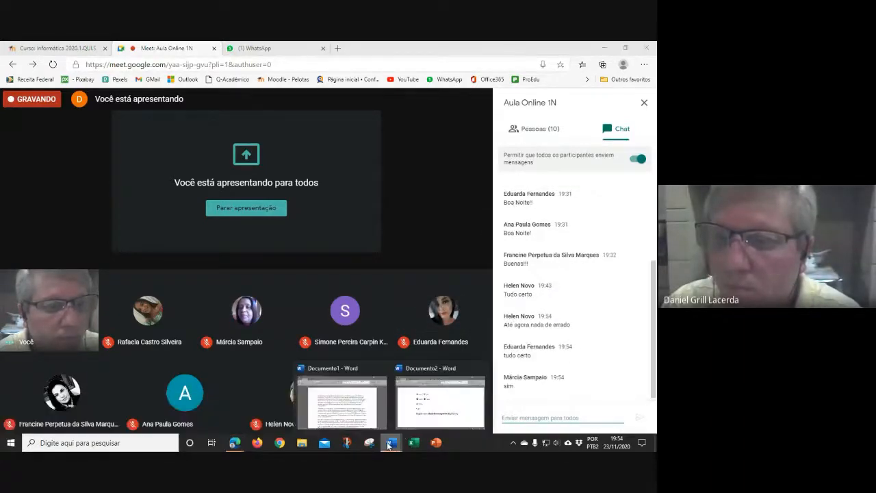
pyautogui.click(350, 411)
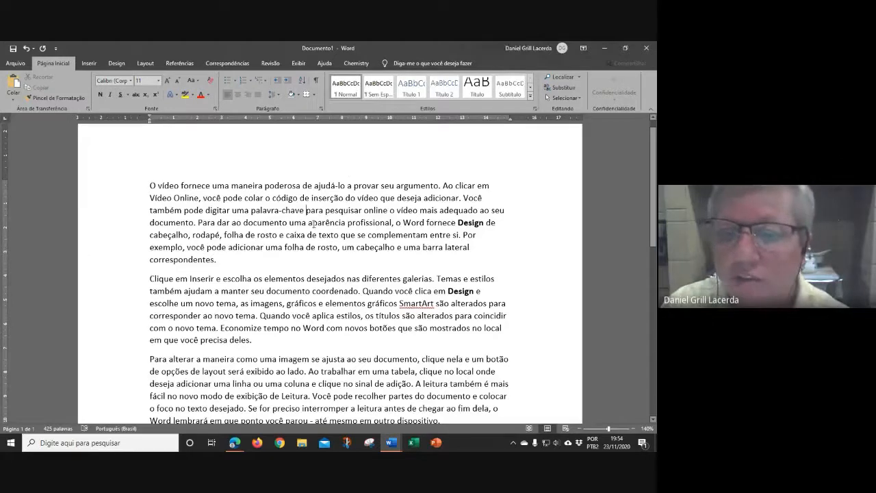
pyautogui.doubleClick(112, 216)
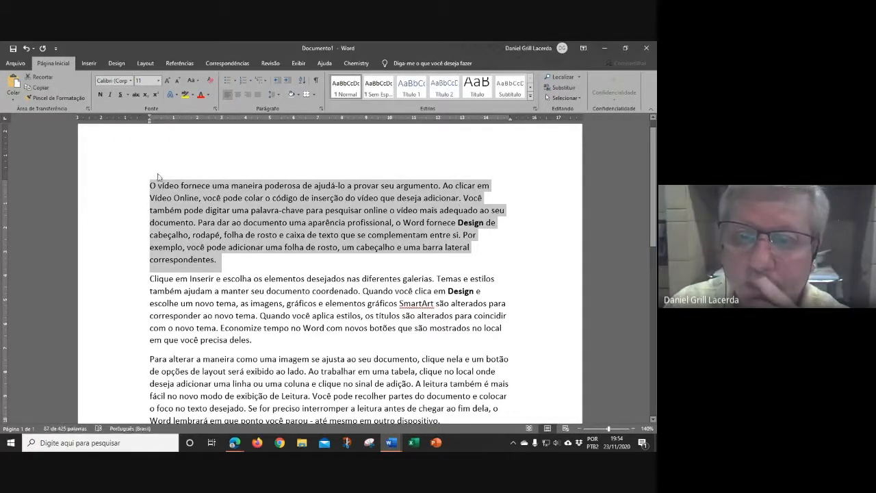
pyautogui.moveTo(159, 185); pyautogui.dragTo(317, 234)
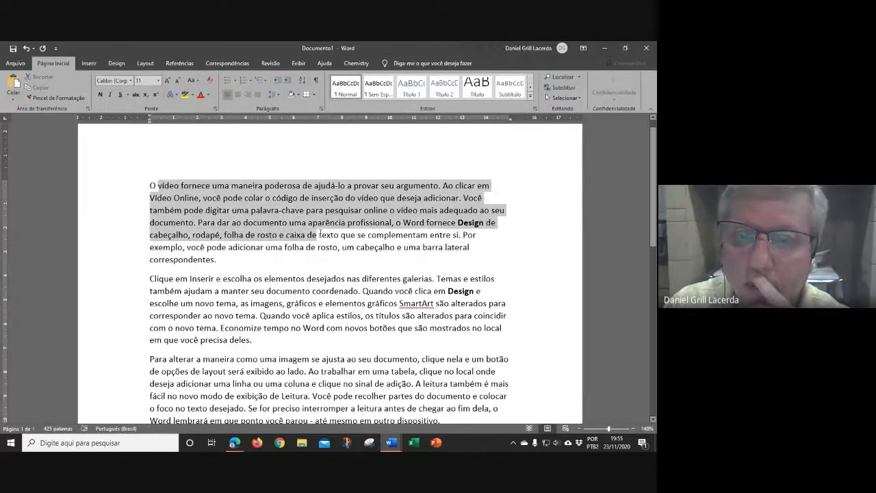
pyautogui.click(358, 234)
# Step: Select all lines of the first paragraph in Documento1, followed by only its third line, and clear the selection
pyautogui.moveTo(113, 190); pyautogui.dragTo(103, 261)
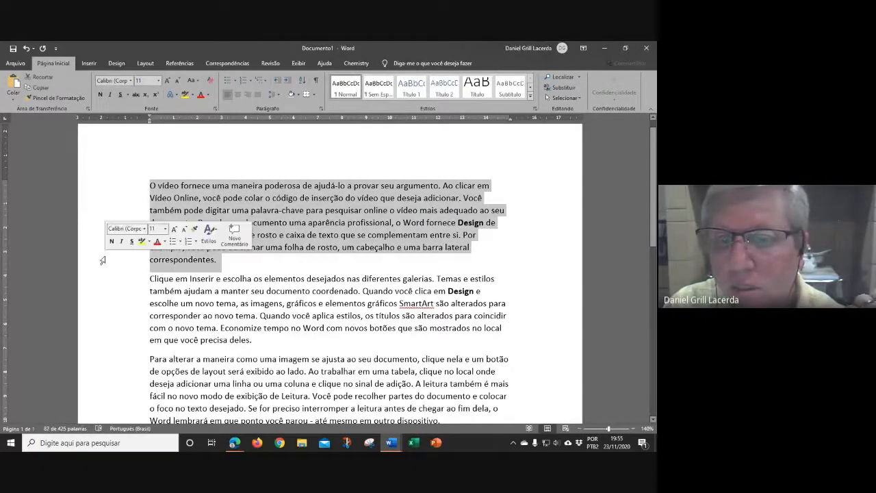
pyautogui.click(531, 236)
pyautogui.doubleClick(106, 211)
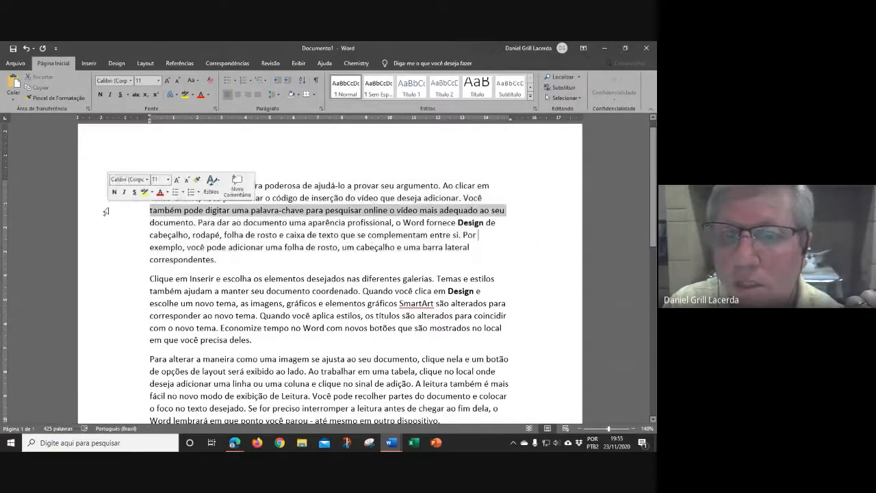
pyautogui.click(376, 220)
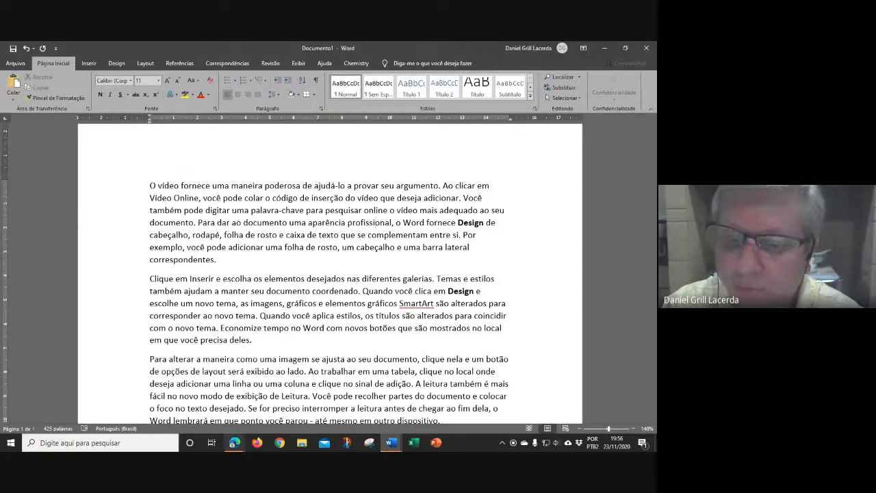
# Step: Switch to the browser and open the activity "[3] AW08 - Comandos de edição" in the Moodle course's Atividades section
pyautogui.click(234, 444)
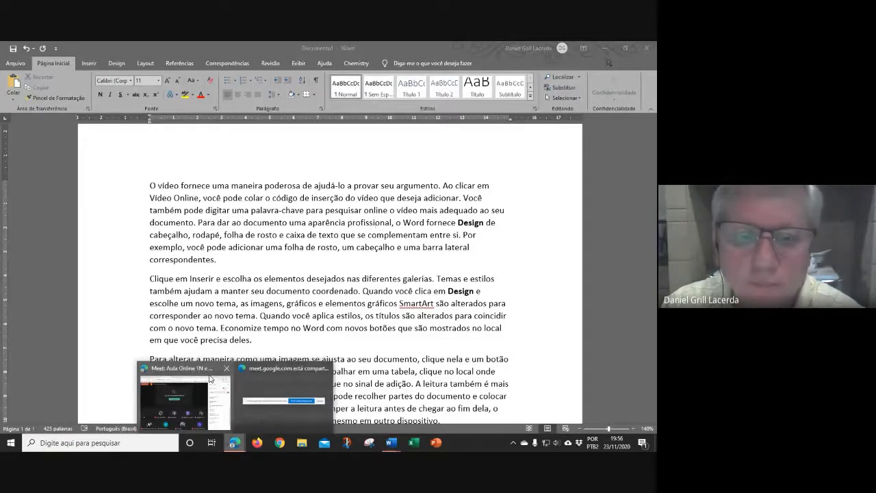
pyautogui.click(210, 378)
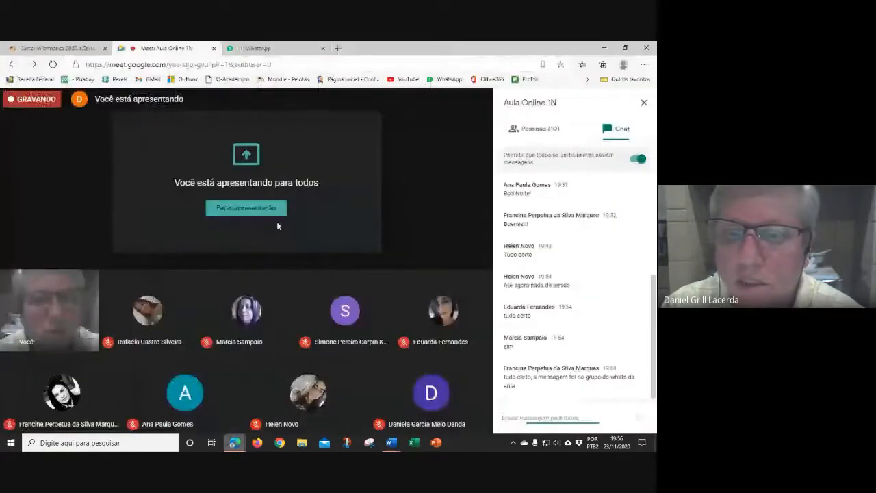
pyautogui.click(57, 48)
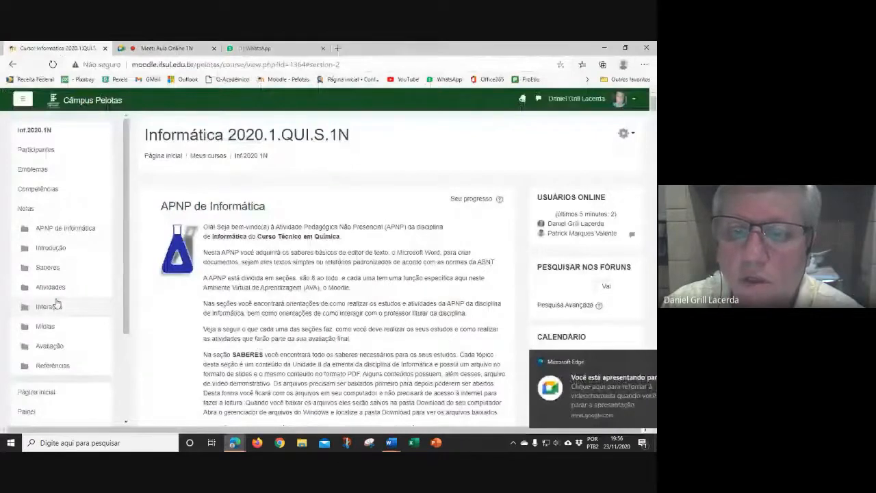
pyautogui.click(49, 287)
pyautogui.click(247, 245)
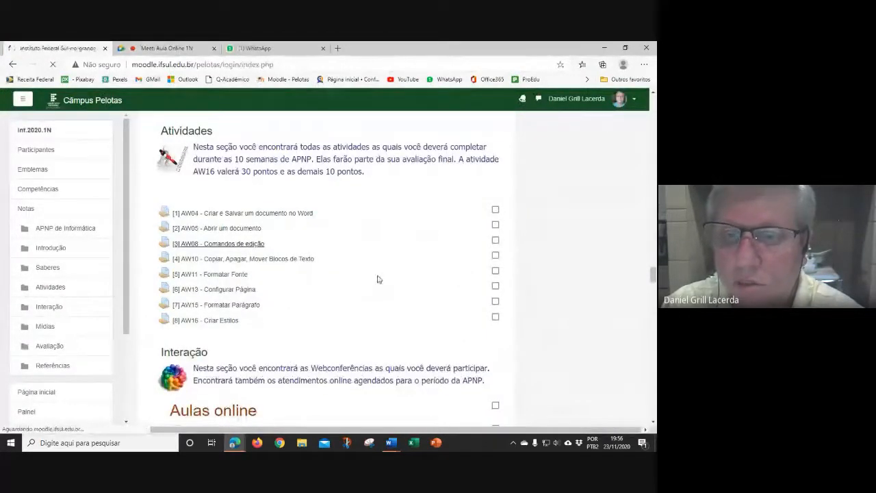
# Step: Log in to Moodle again with the saved username and account password
pyautogui.click(259, 241)
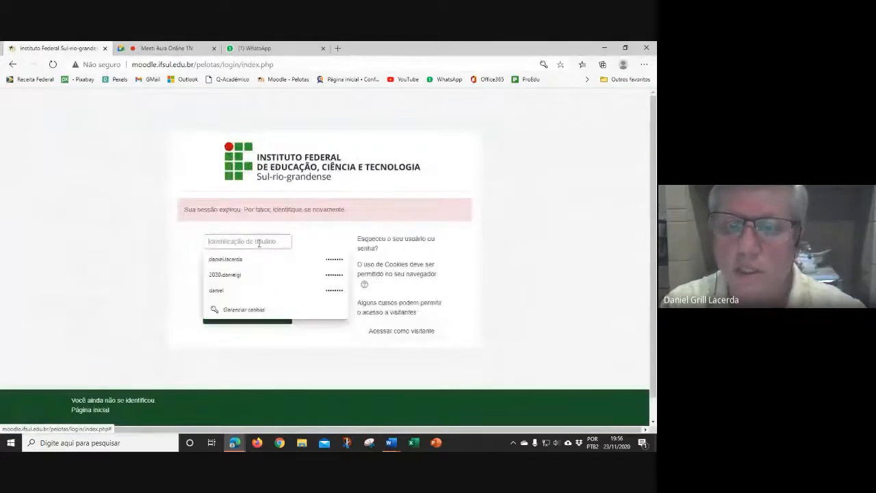
pyautogui.click(226, 258)
pyautogui.click(245, 319)
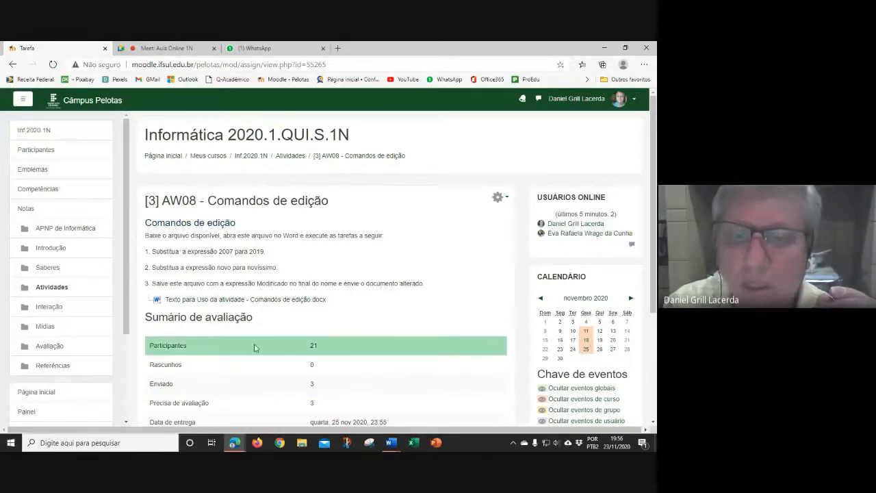
# Step: Download "Texto para Uso da atividade - Comandos de edição.docx" from the activity and open it for editing from the Downloads folder
pyautogui.click(219, 301)
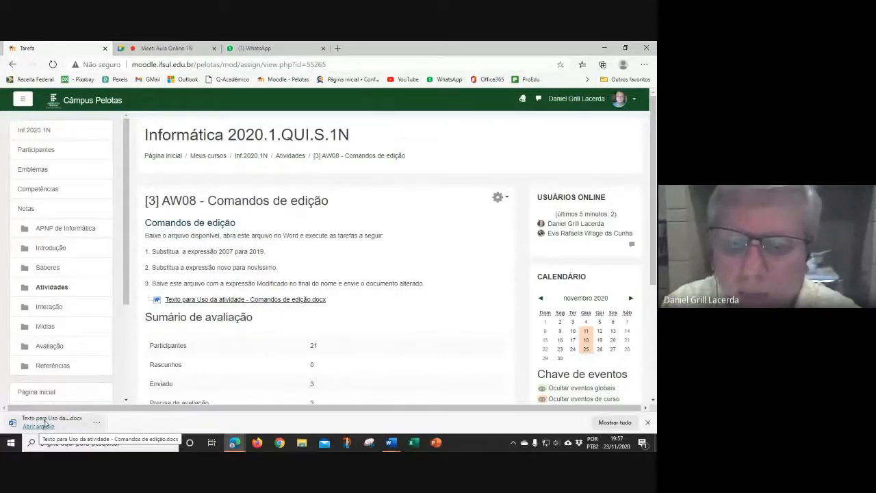
pyautogui.click(303, 445)
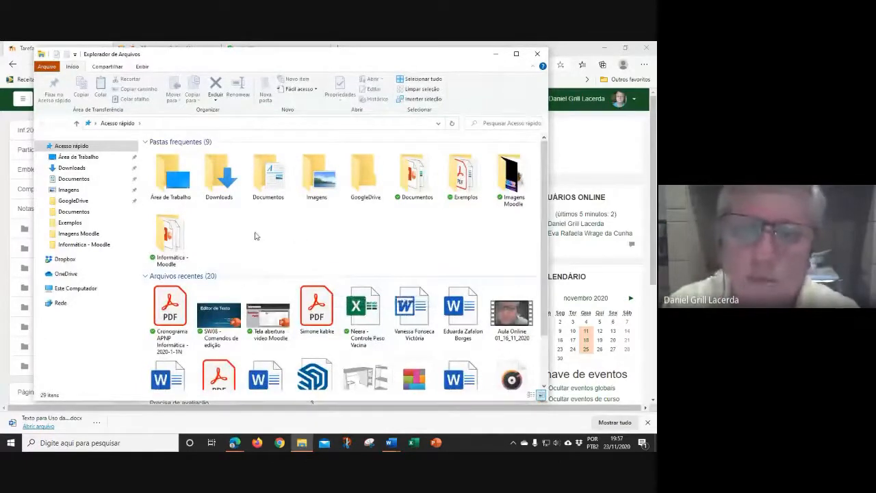
pyautogui.click(71, 169)
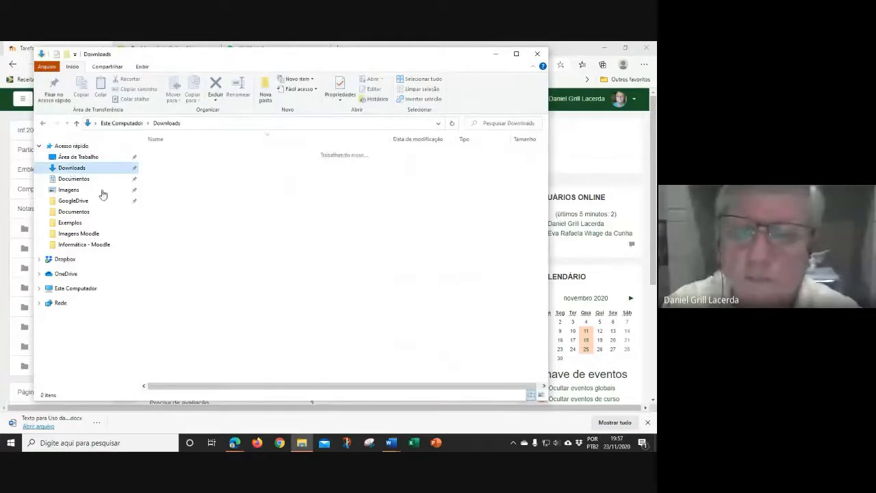
pyautogui.click(186, 166)
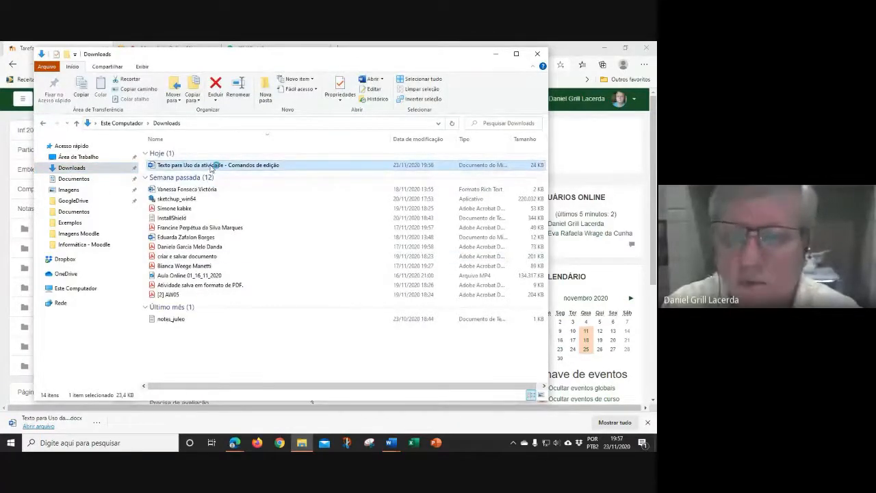
pyautogui.doubleClick(206, 169)
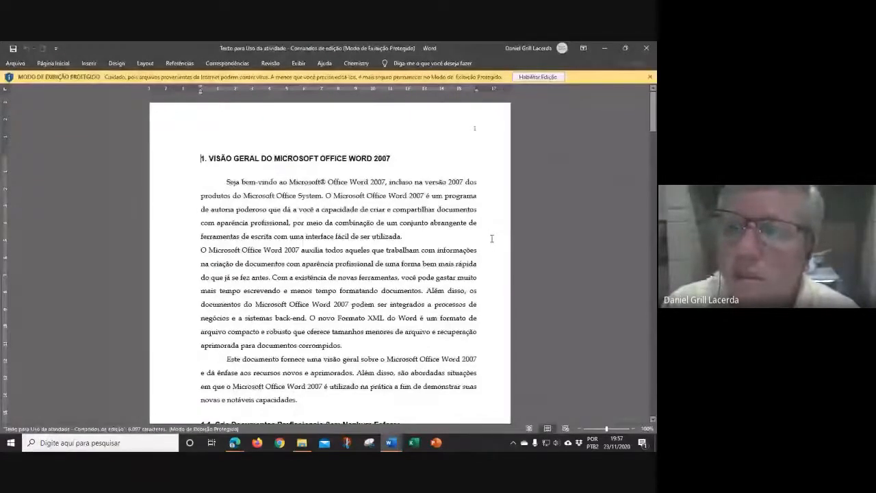
pyautogui.click(536, 77)
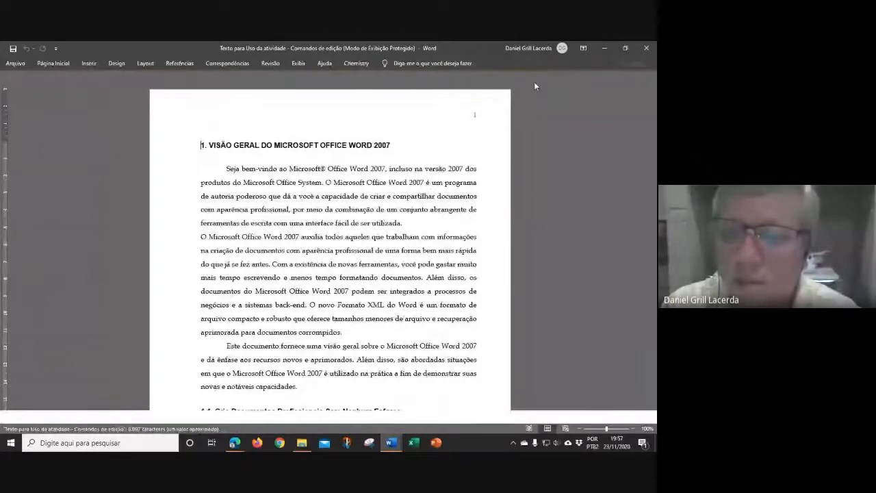
# Step: Look through the downloaded document's first page and check the replacement tasks on the Moodle activity page in the browser
pyautogui.scroll(-1, 359, 272)
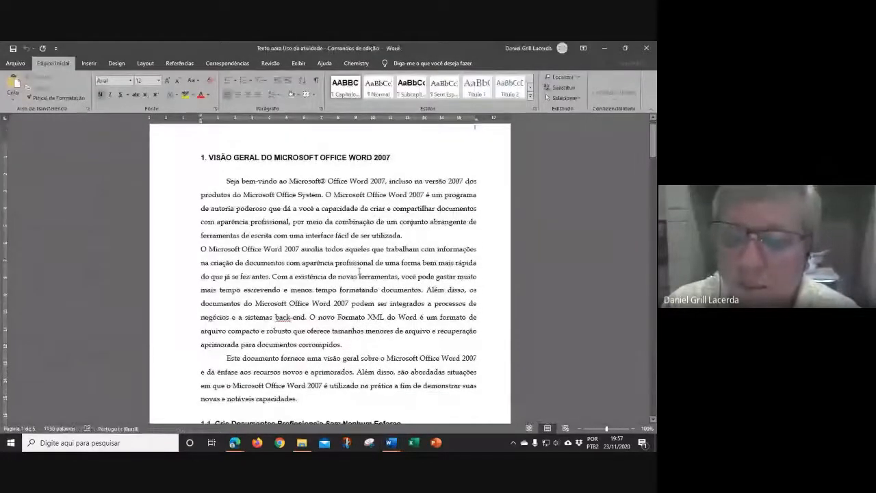
pyautogui.scroll(-5, 360, 271)
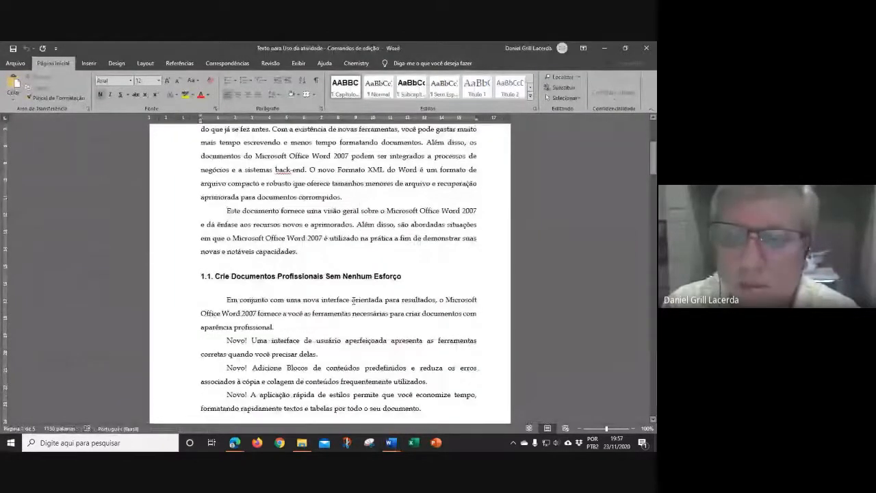
pyautogui.scroll(5, 352, 299)
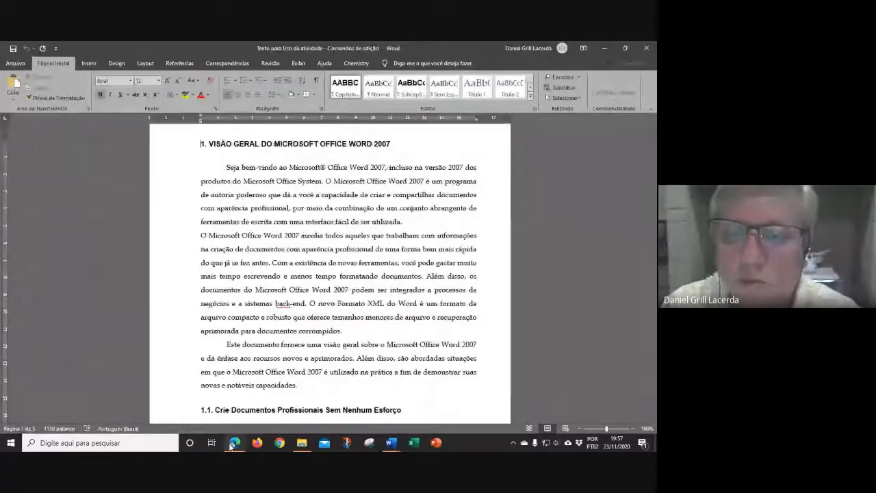
pyautogui.click(230, 445)
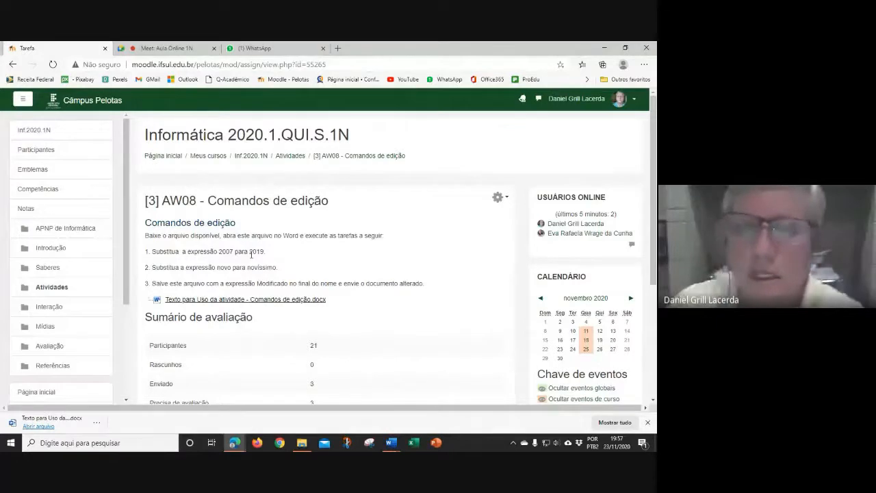
# Step: Switch back to the downloaded activity document in Word and review the beginning of its first page
pyautogui.click(391, 443)
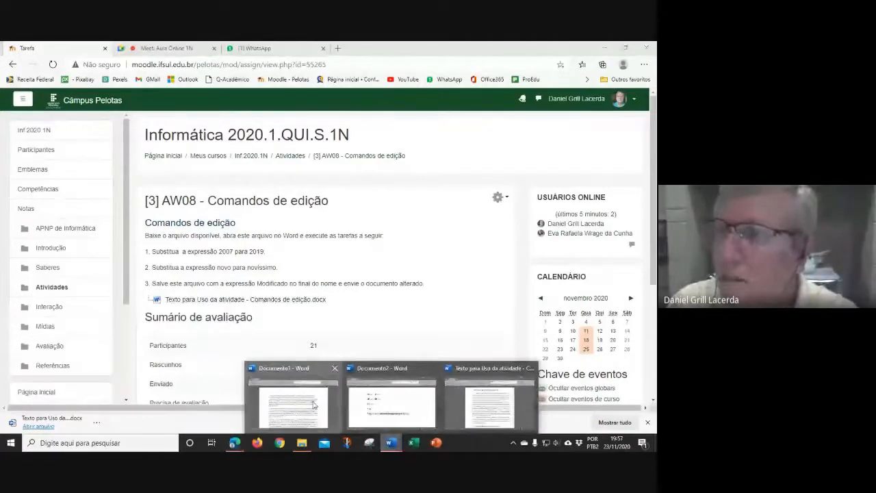
pyautogui.click(314, 405)
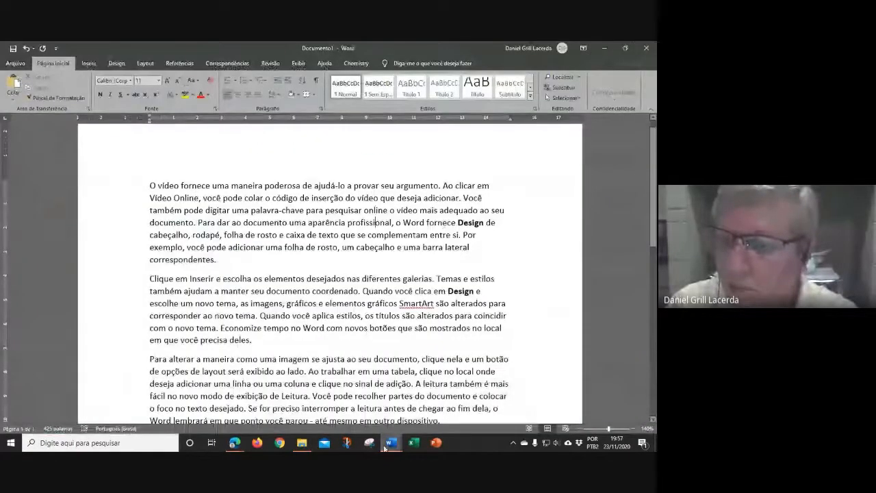
pyautogui.moveTo(390, 445)
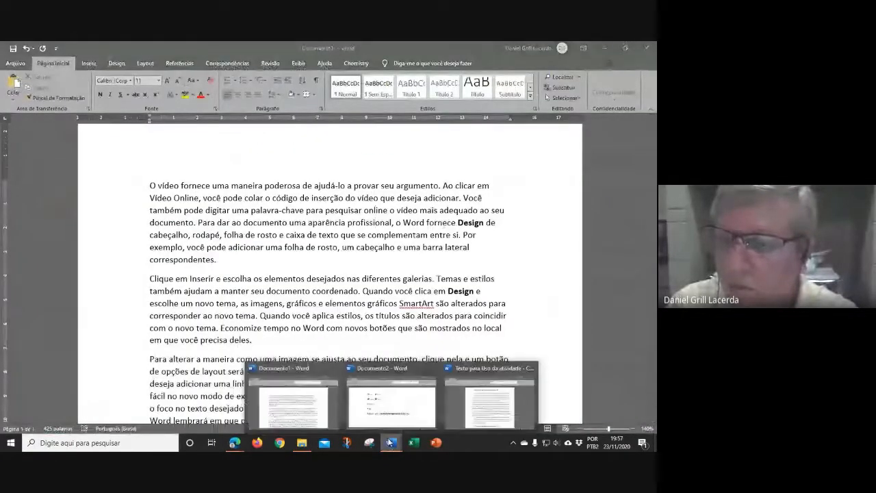
pyautogui.click(493, 406)
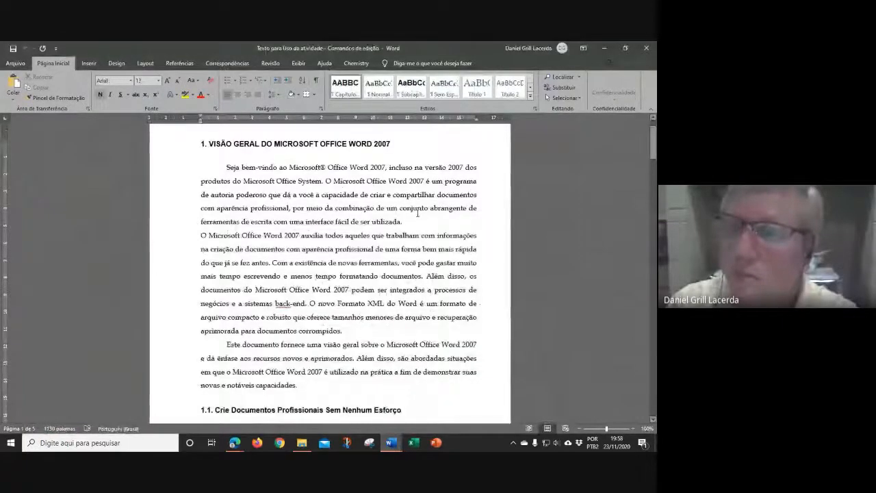
pyautogui.scroll(1, 417, 213)
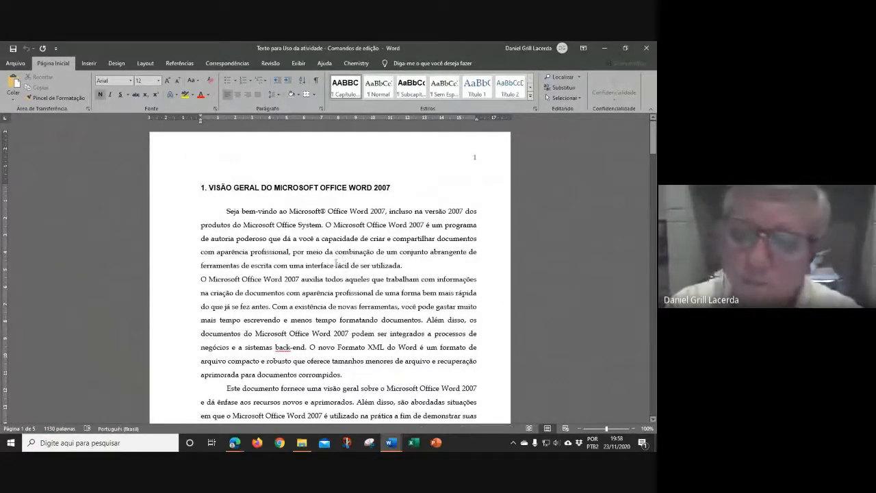
pyautogui.scroll(-1, 363, 270)
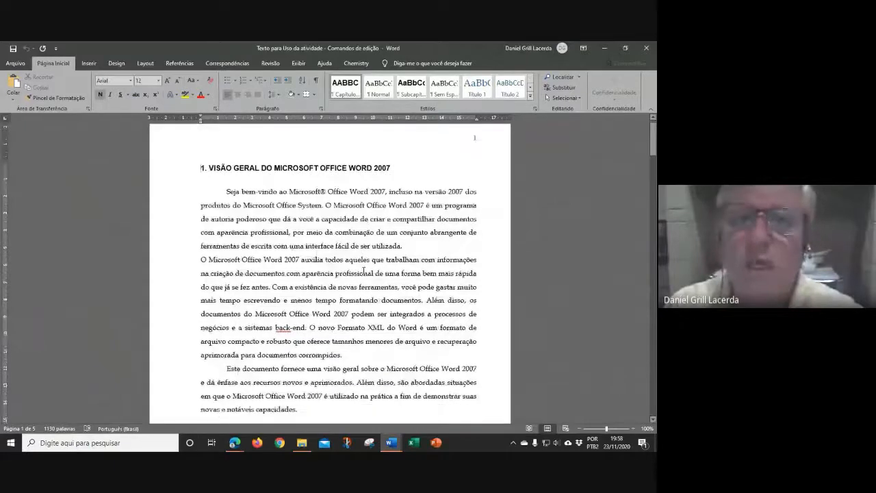
pyautogui.scroll(1, 365, 247)
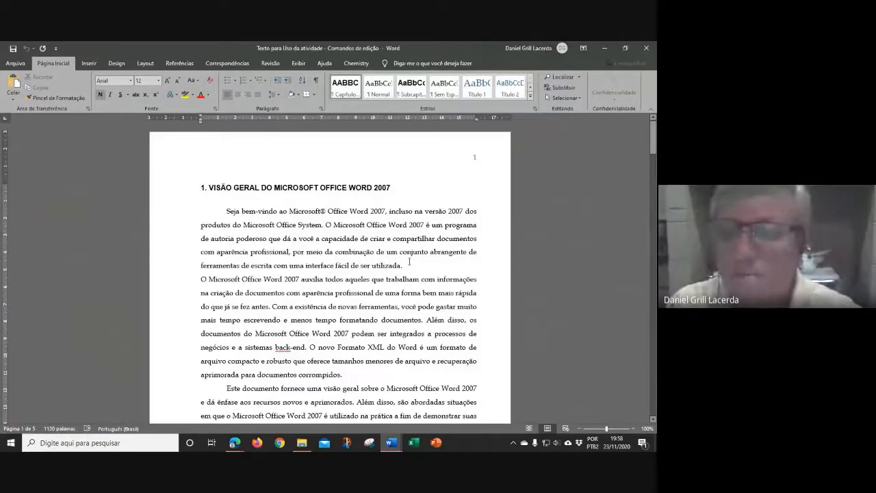
# Step: Highlight the year 2007 in the document's main heading as the expression to replace, and clear the selection
pyautogui.doubleClick(381, 188)
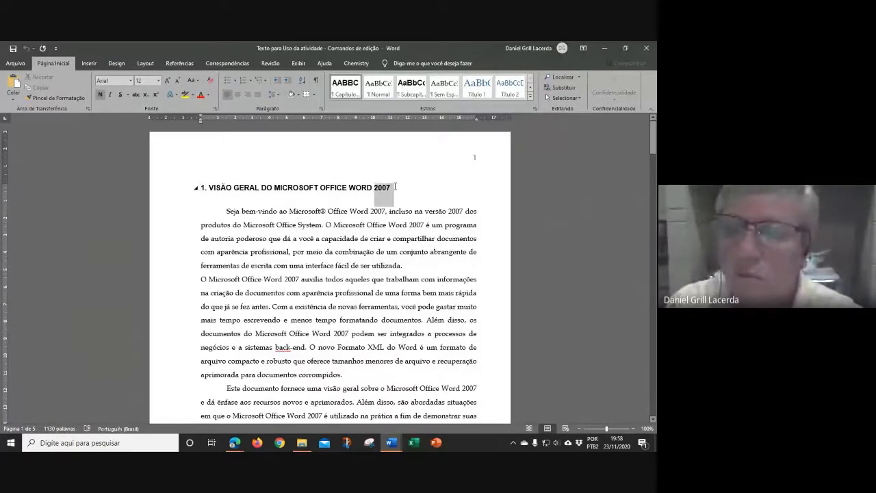
pyautogui.click(438, 269)
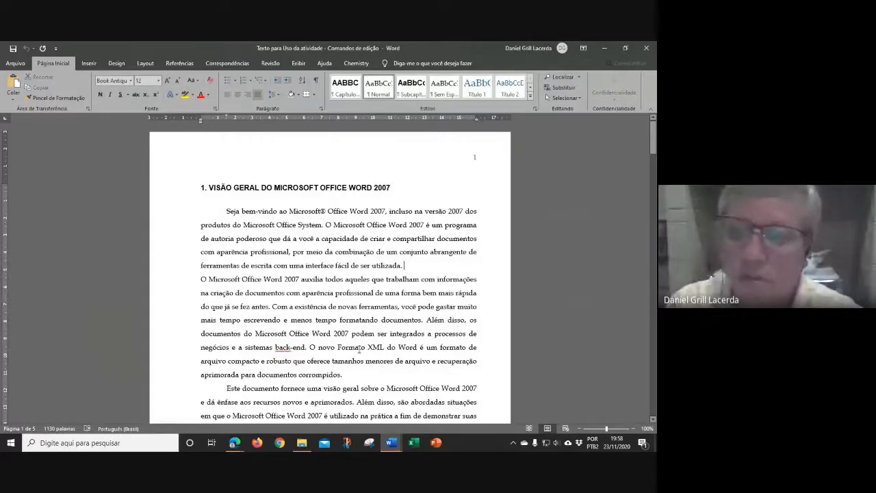
pyautogui.moveTo(383, 188); pyautogui.dragTo(389, 189)
pyautogui.click(451, 343)
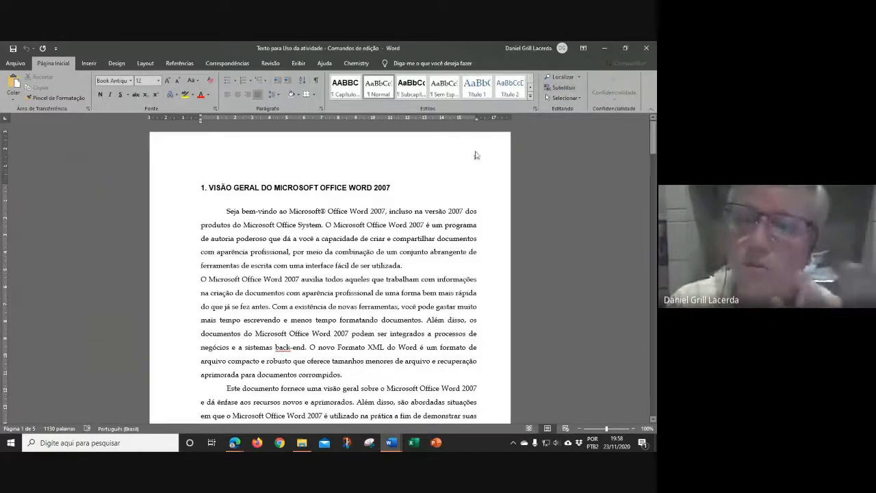
# Step: Open the Find pane, bring up Replace from its search options, and close both without replacing anything
pyautogui.click(580, 81)
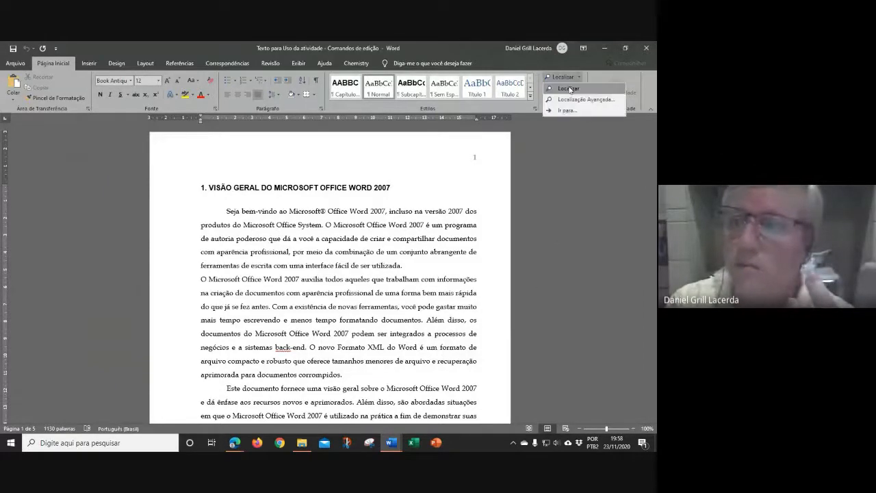
pyautogui.click(570, 90)
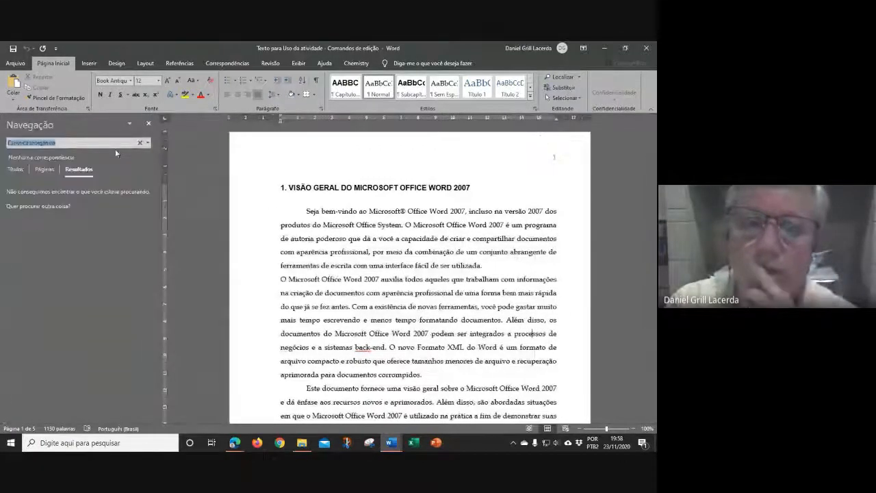
pyautogui.click(147, 143)
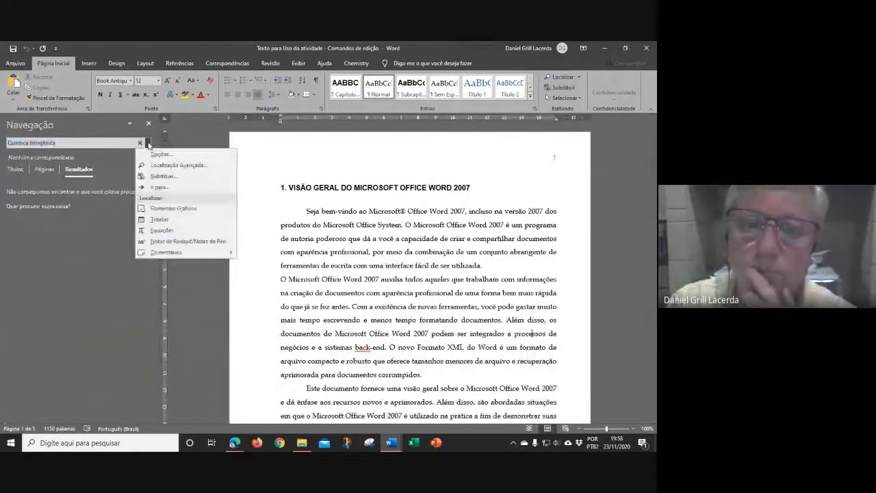
pyautogui.click(164, 177)
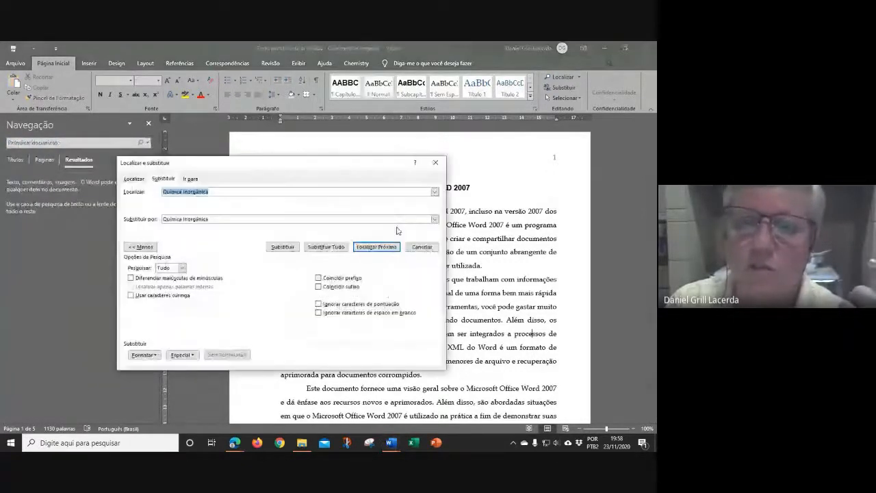
pyautogui.press('Escape')
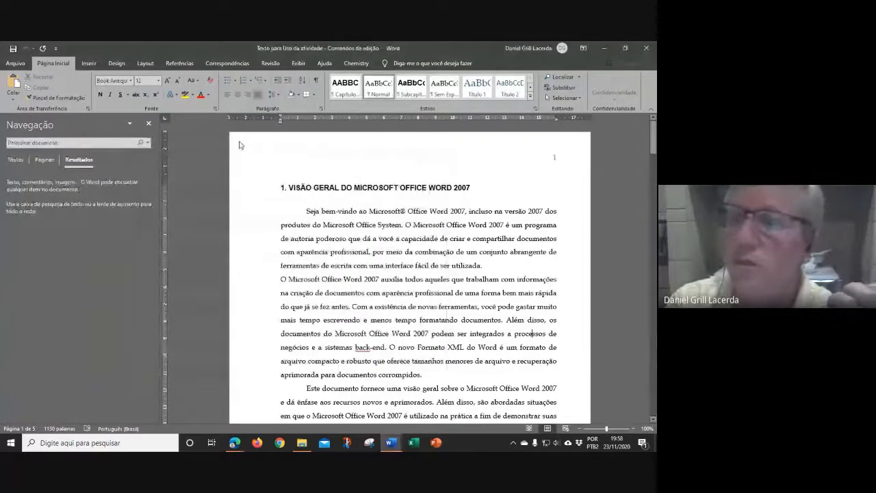
pyautogui.click(149, 123)
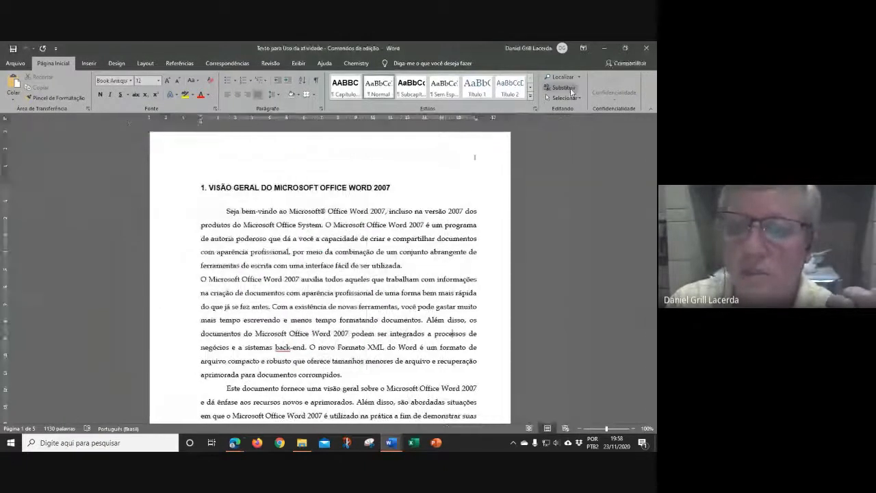
# Step: Open Replace directly, collapse its extra search options, move the dialog below the document's heading, and close it
pyautogui.click(564, 87)
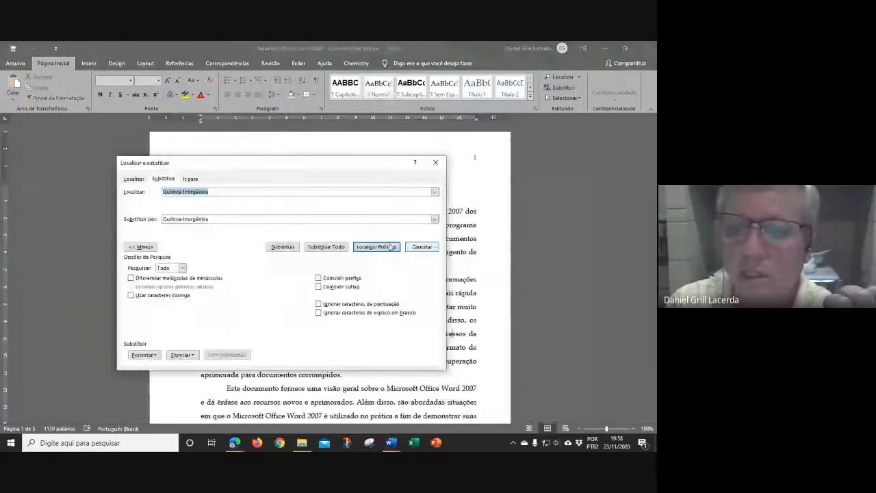
pyautogui.click(140, 247)
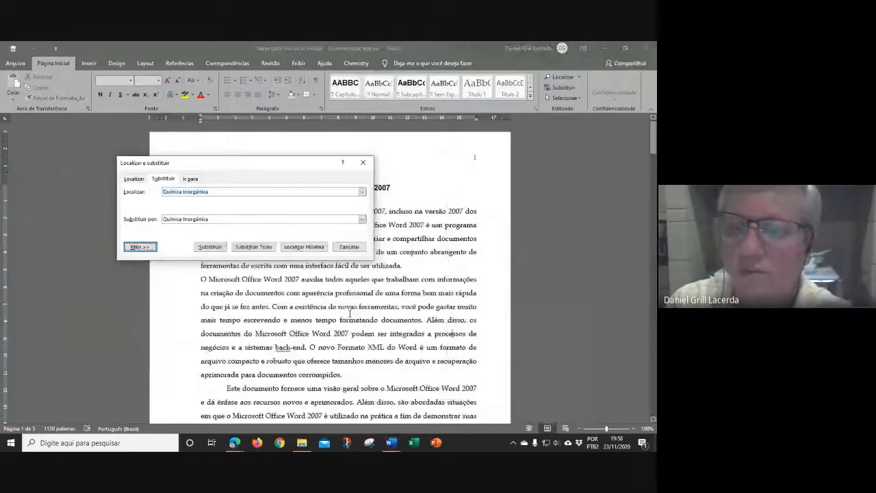
pyautogui.moveTo(235, 166); pyautogui.dragTo(371, 219)
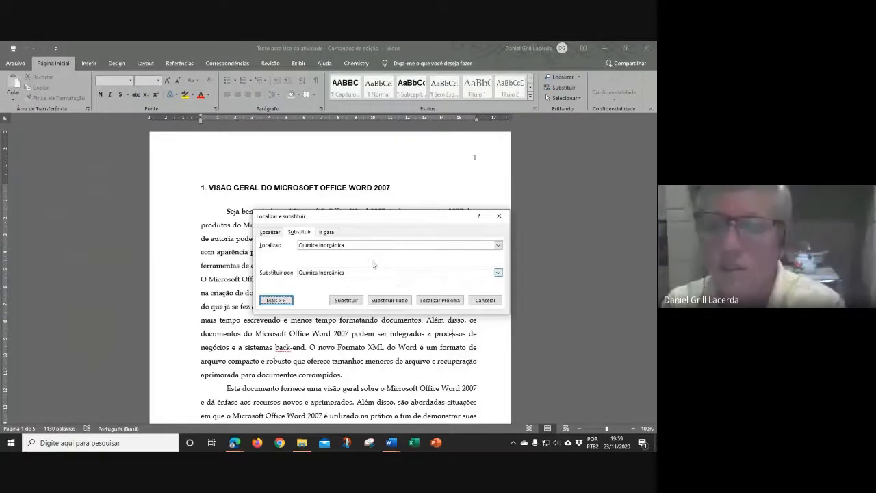
pyautogui.click(495, 218)
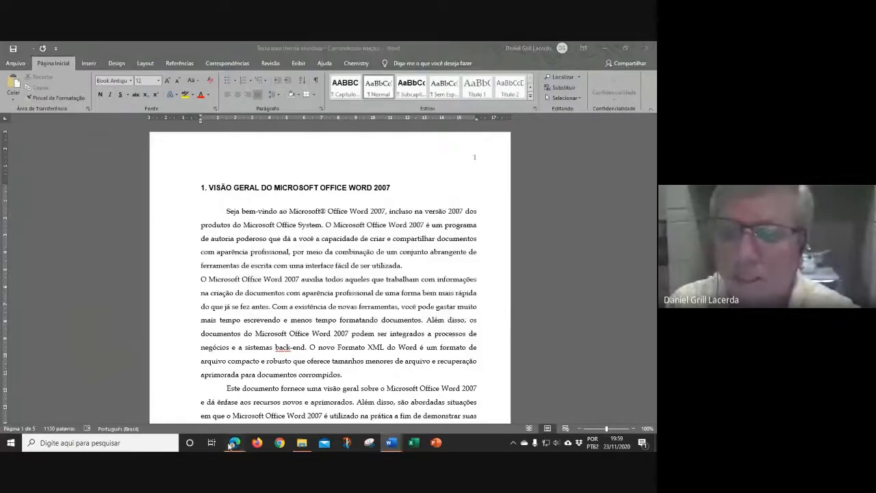
# Step: Switch to the Moodle activity AW08 in the browser and review its three tasks, attached file, grading summary and due date
pyautogui.moveTo(234, 443)
pyautogui.click(207, 402)
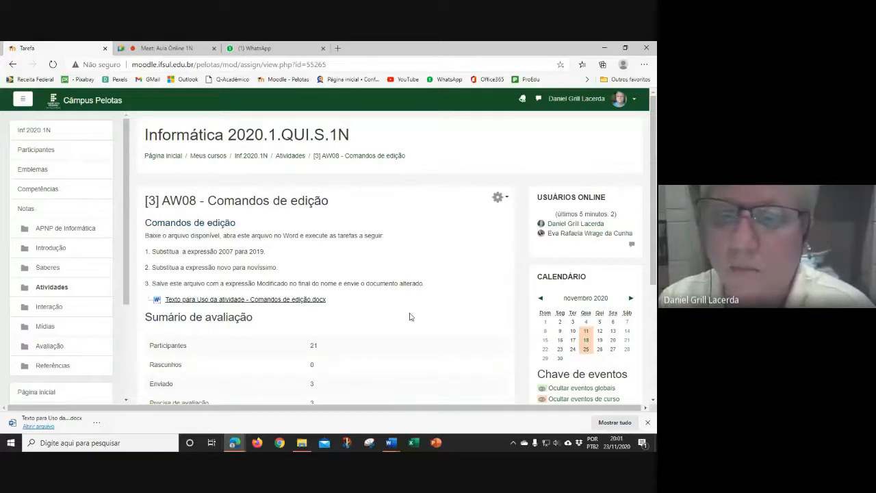
pyautogui.scroll(-1, 409, 316)
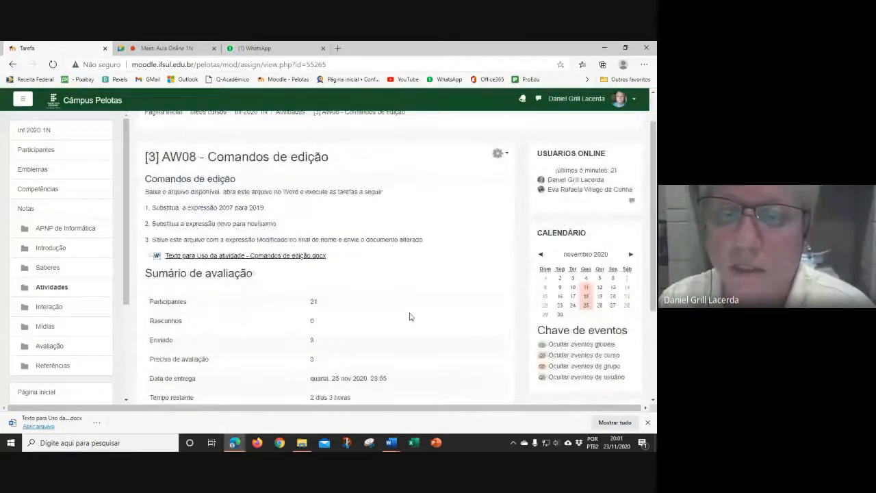
pyautogui.scroll(-1, 409, 316)
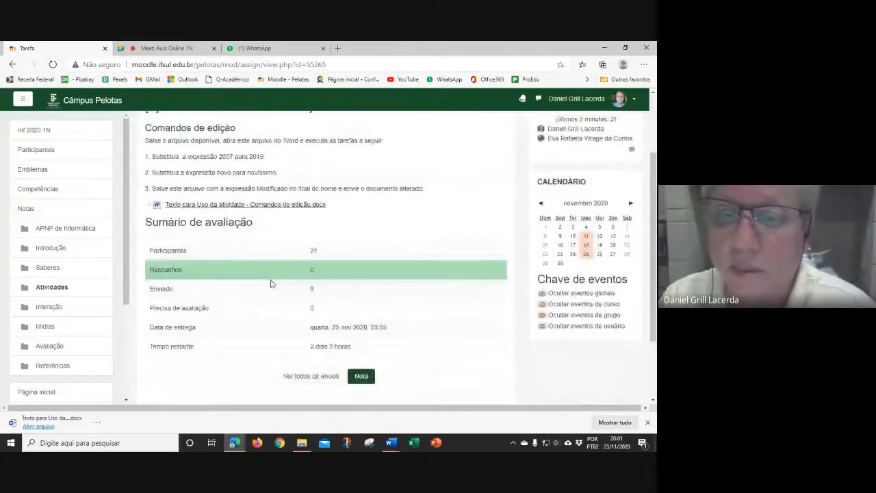
pyautogui.scroll(2, 362, 297)
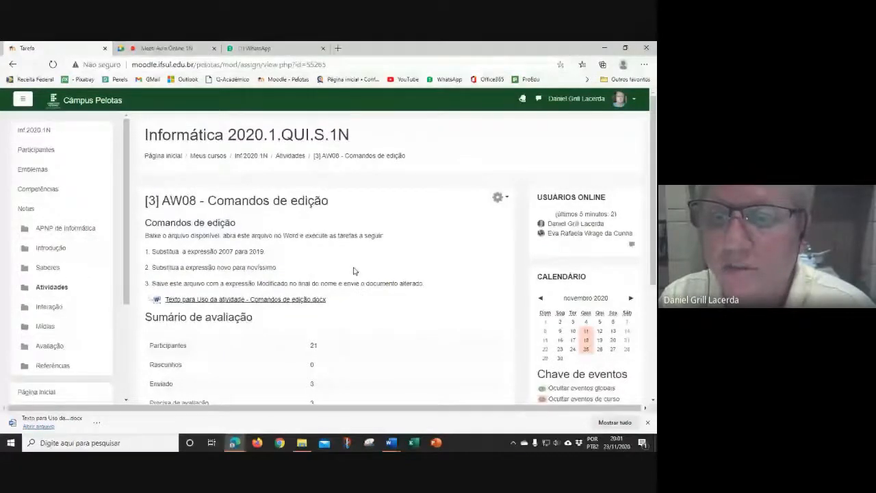
pyautogui.scroll(-3, 354, 271)
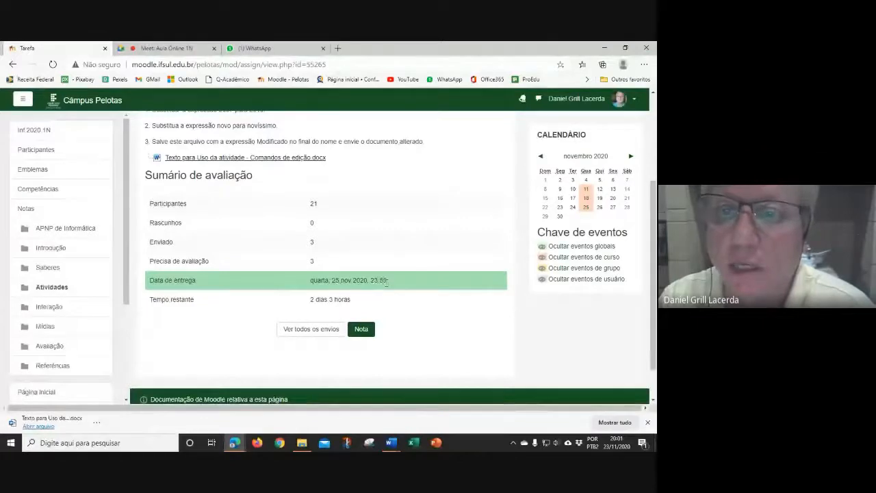
pyautogui.scroll(1, 416, 320)
pyautogui.scroll(3, 415, 318)
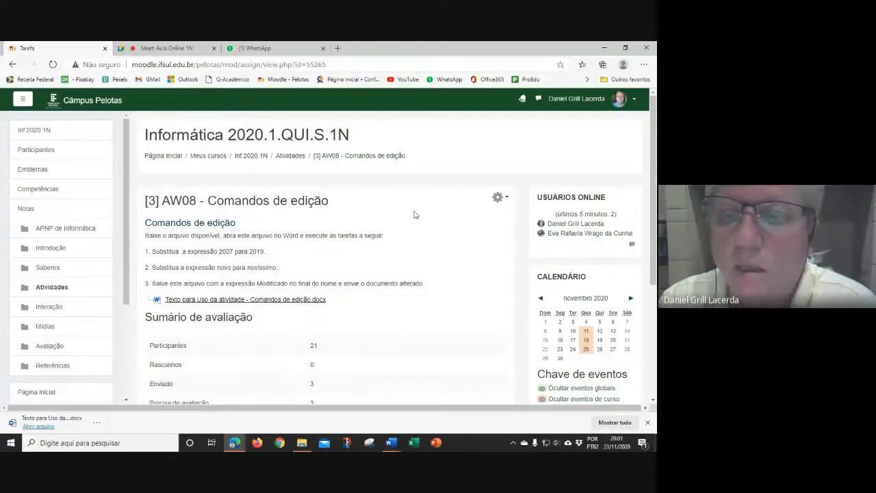
pyautogui.scroll(-2, 416, 226)
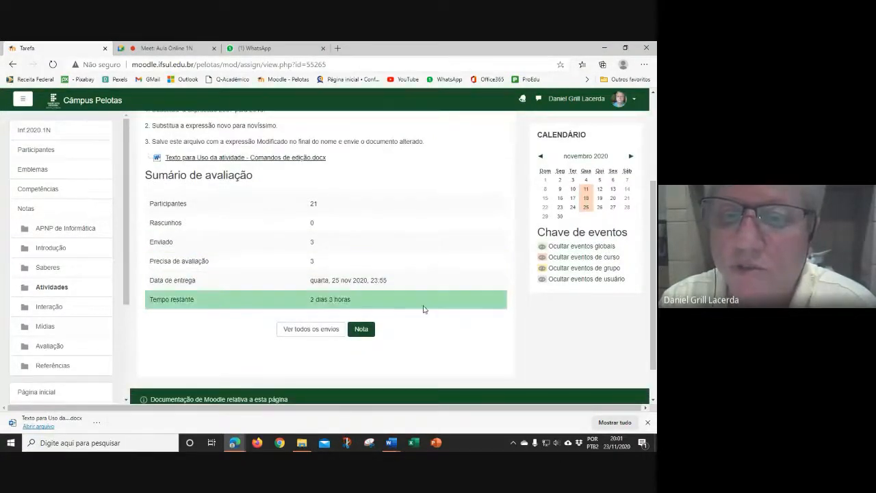
pyautogui.scroll(2, 441, 328)
pyautogui.scroll(-2, 416, 297)
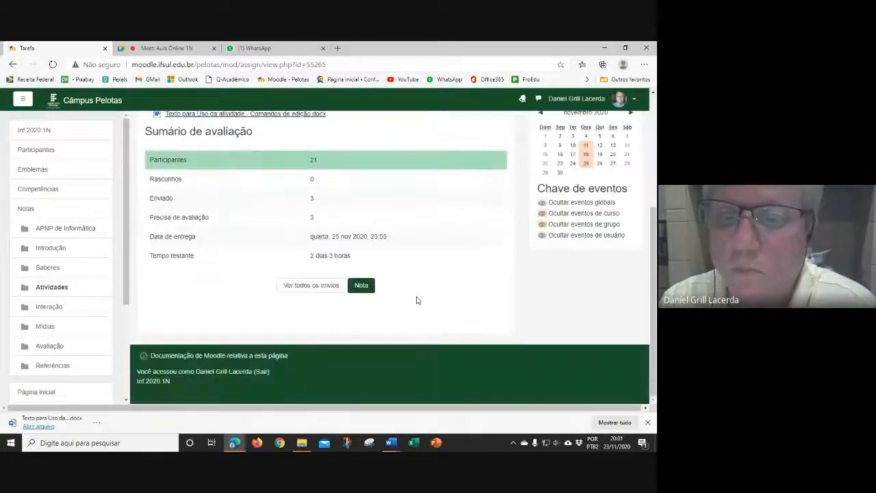
pyautogui.scroll(2, 416, 299)
pyautogui.scroll(-1, 416, 300)
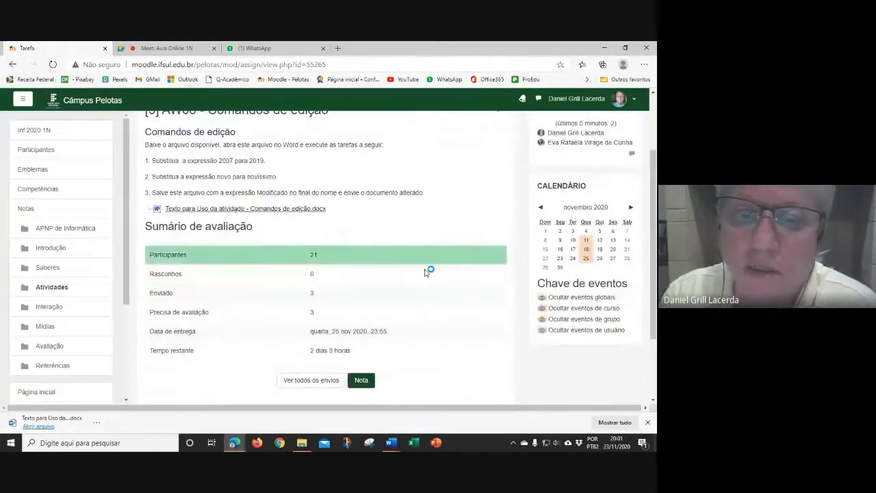
pyautogui.scroll(2, 419, 271)
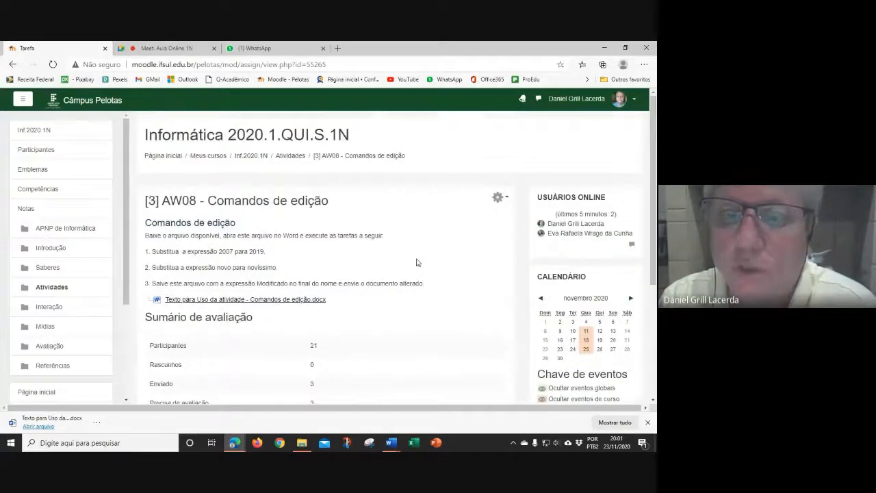
# Step: Switch to the Aula Online 1N Google Meet call to check the class chat
pyautogui.click(179, 49)
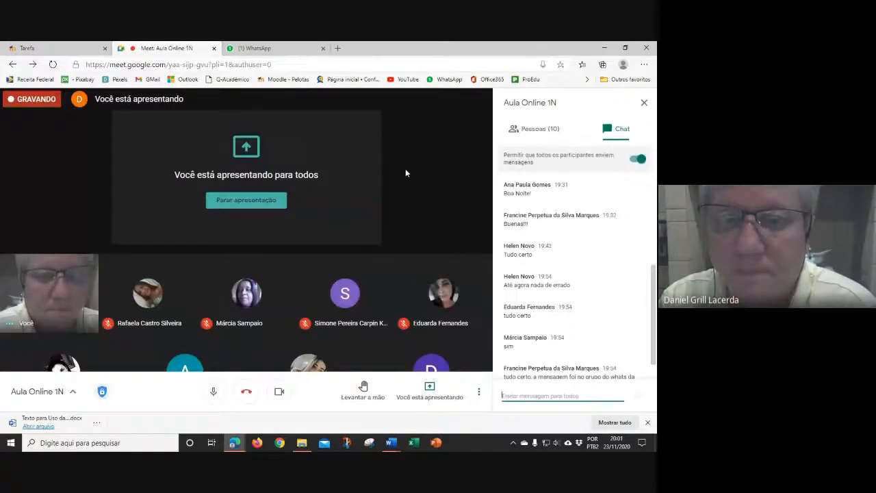